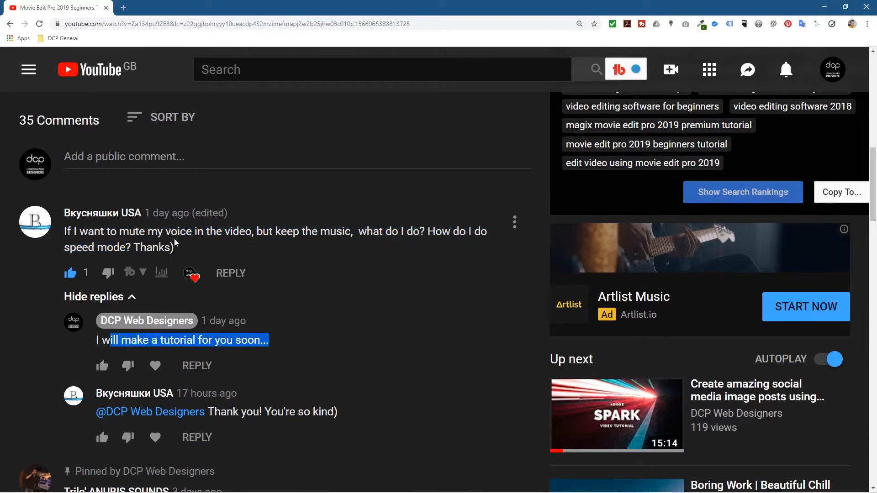
# Step: Open the channel of the commenter asking about muting voice in a new browser tab, and dismiss the page translation offer
pyautogui.click(303, 313)
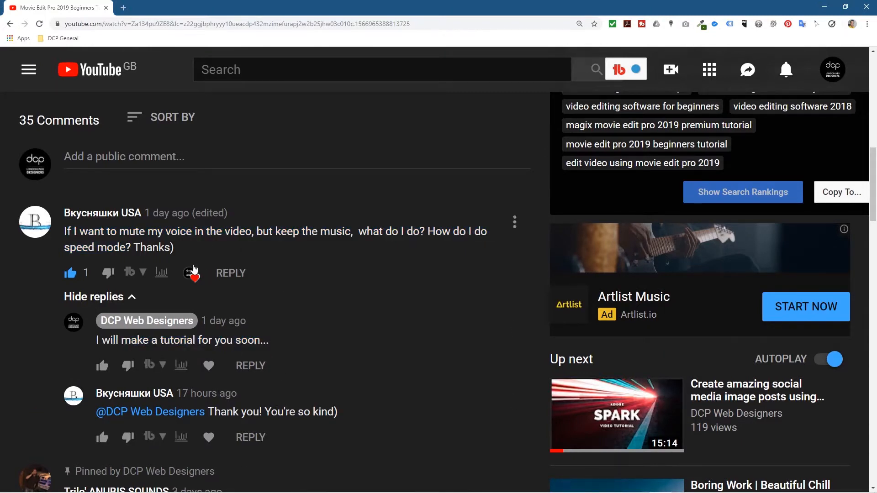
pyautogui.scroll(1, 171, 265)
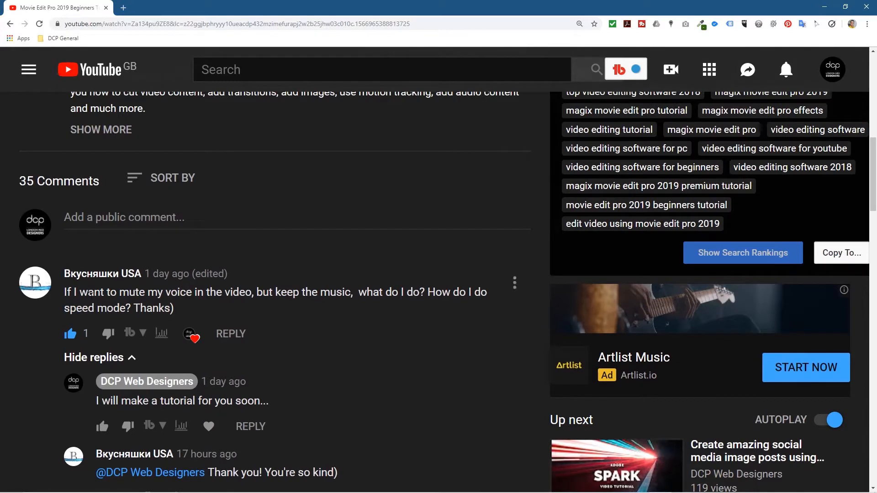
pyautogui.middleClick(99, 277)
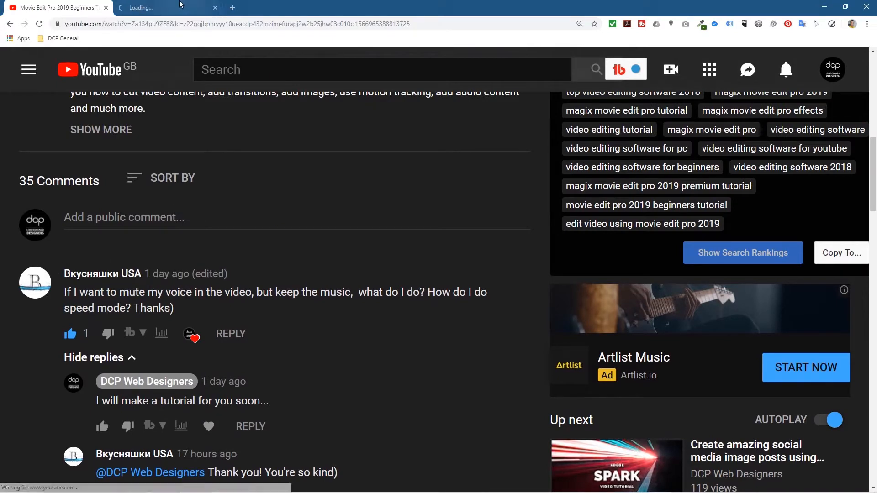
pyautogui.click(168, 8)
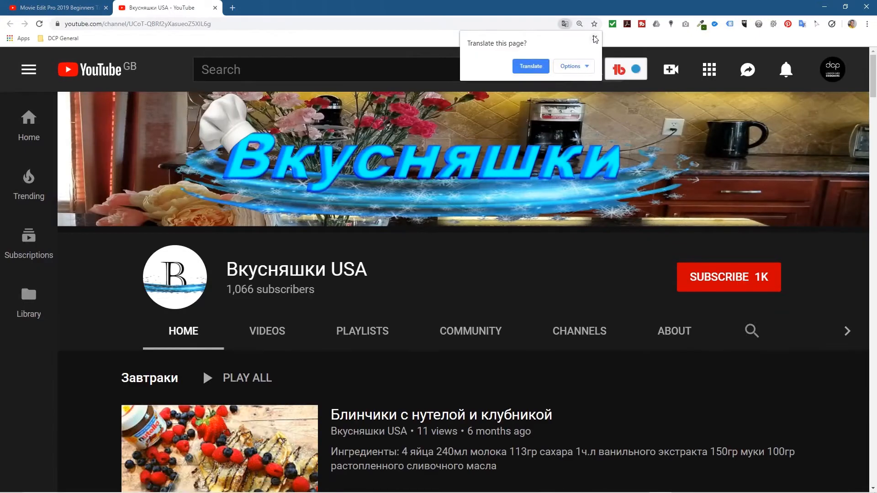
pyautogui.click(594, 38)
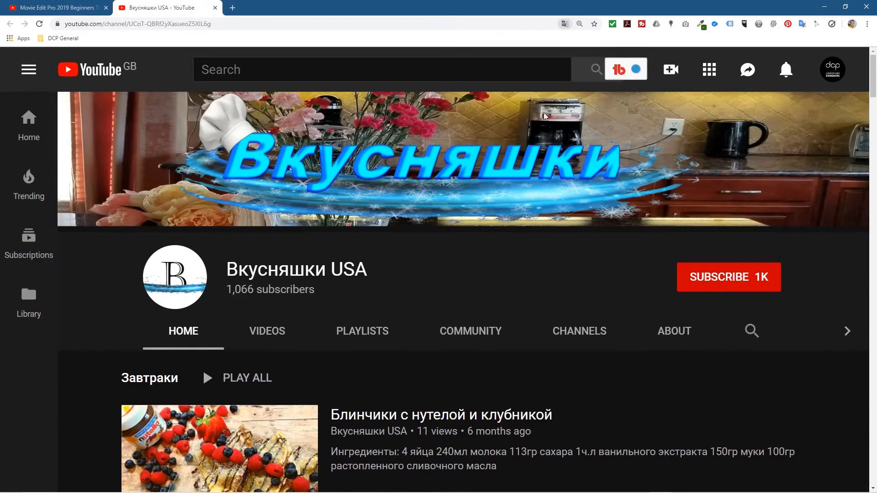
# Step: Skim the channel's home page and translate the words of the channel name into English
pyautogui.scroll(-3, 372, 343)
pyautogui.moveTo(333, 150); pyautogui.dragTo(389, 153)
pyautogui.click(389, 154)
pyautogui.scroll(-8, 366, 300)
pyautogui.scroll(9, 367, 300)
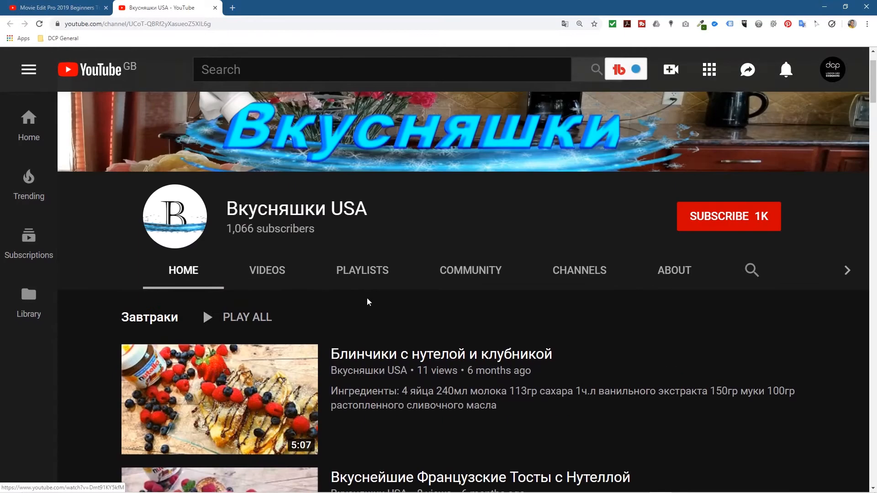
pyautogui.moveTo(227, 209); pyautogui.dragTo(326, 209)
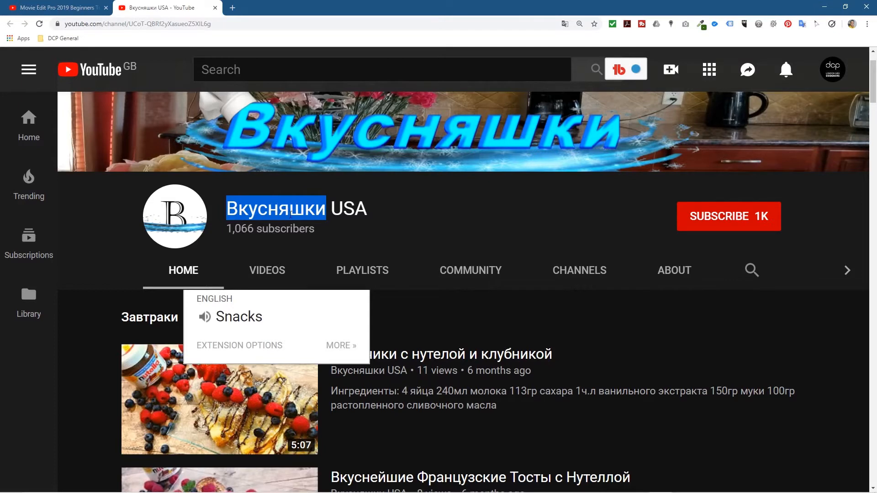
pyautogui.moveTo(264, 209); pyautogui.dragTo(377, 210)
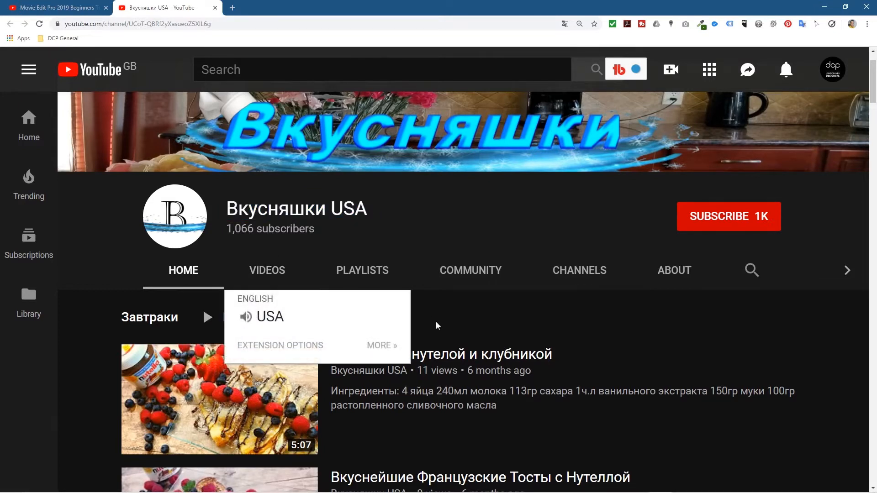
pyautogui.click(455, 230)
# Step: Look through the recipe video playlists on the channel's home page, from breakfasts to cookies, and return to the channel header
pyautogui.scroll(-10, 414, 322)
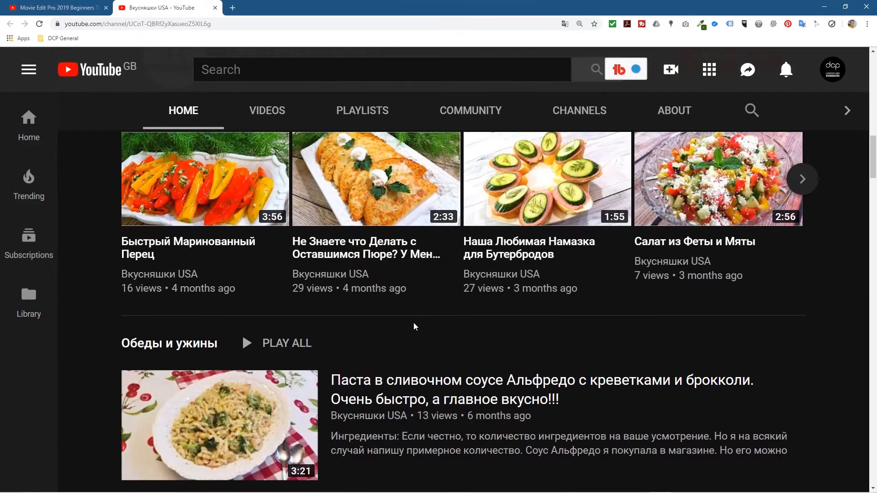
pyautogui.scroll(-15, 413, 324)
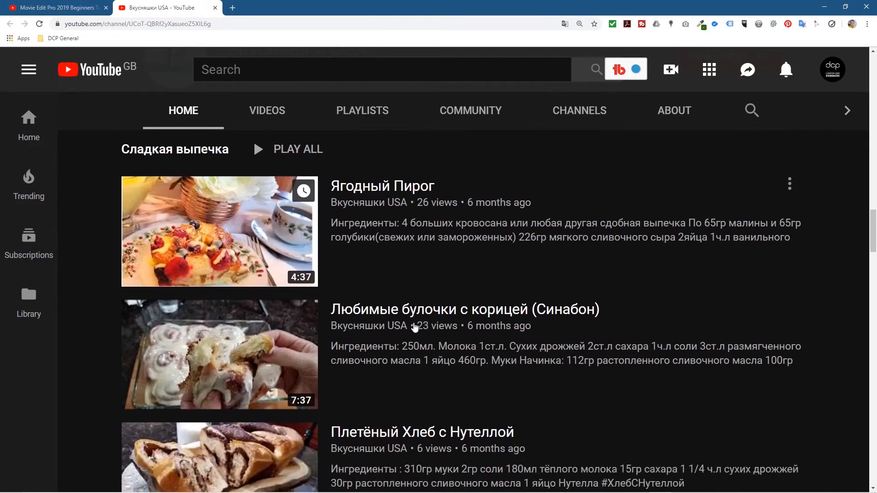
pyautogui.scroll(-4, 415, 326)
pyautogui.scroll(-5, 414, 326)
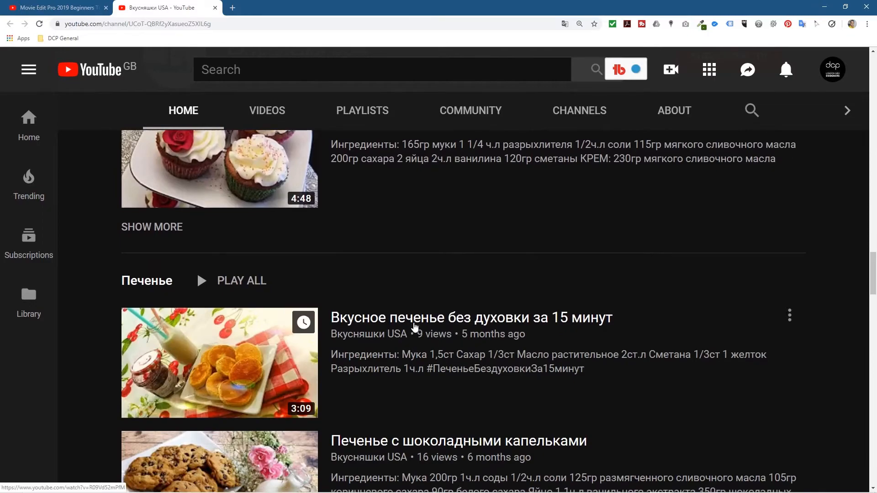
pyautogui.scroll(-6, 415, 326)
pyautogui.scroll(9, 414, 326)
pyautogui.scroll(20, 415, 326)
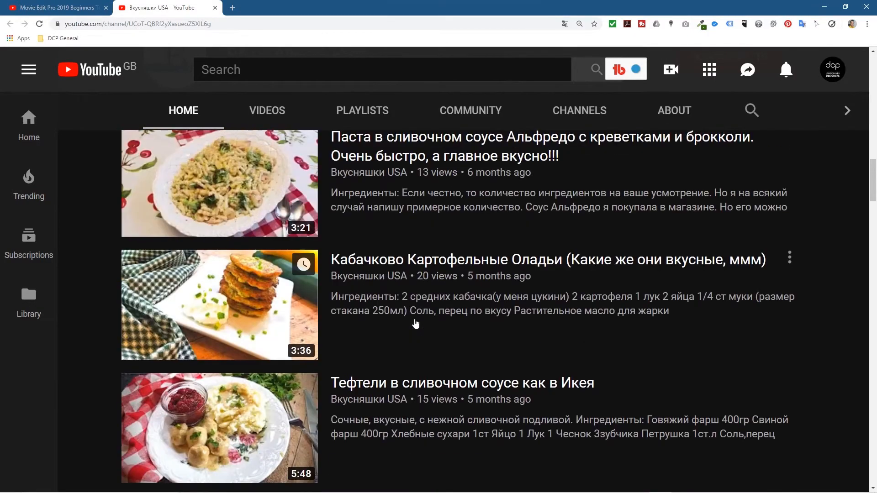
pyautogui.scroll(9, 415, 325)
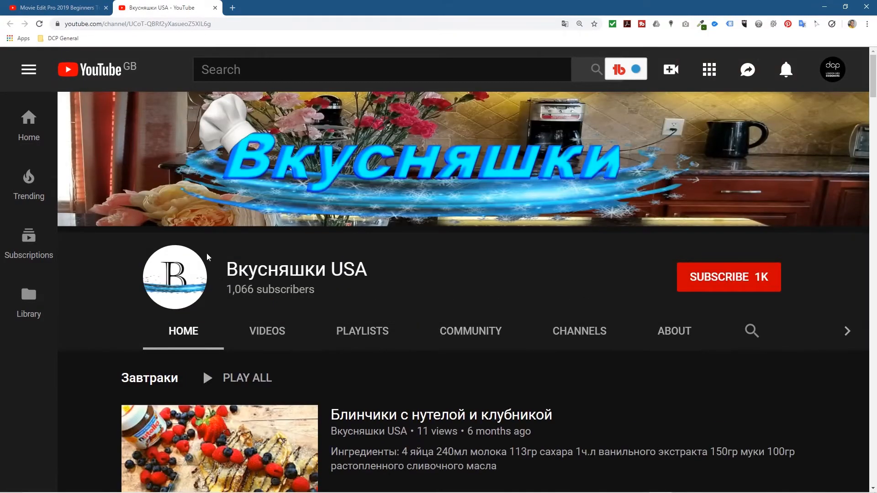
# Step: Highlight the channel's subscriber count and glance at its first breakfast videos
pyautogui.moveTo(227, 289); pyautogui.dragTo(315, 289)
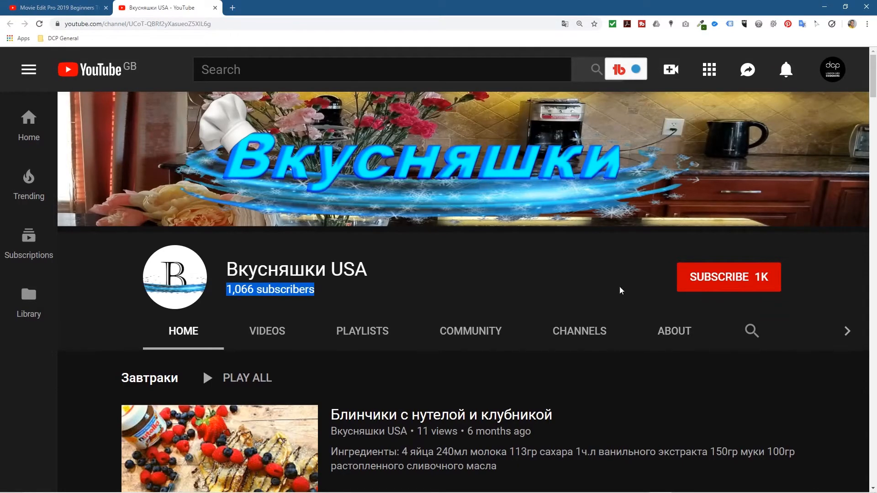
pyautogui.click(417, 284)
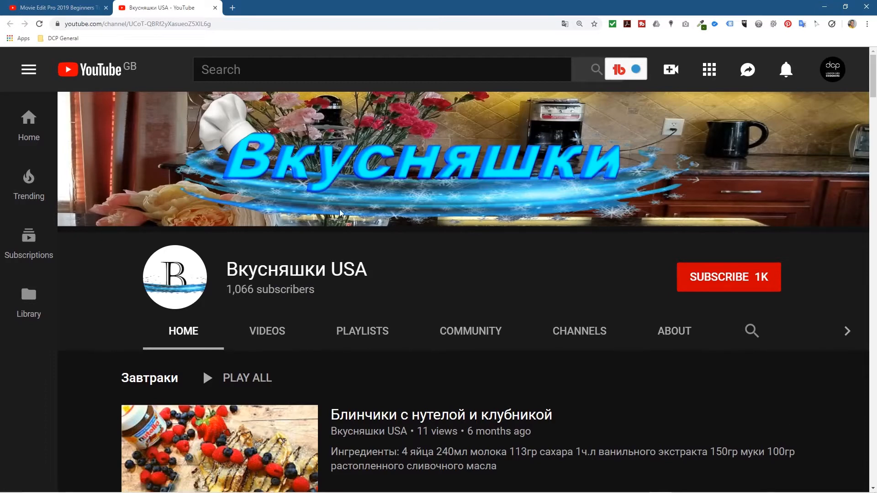
pyautogui.scroll(-4, 287, 256)
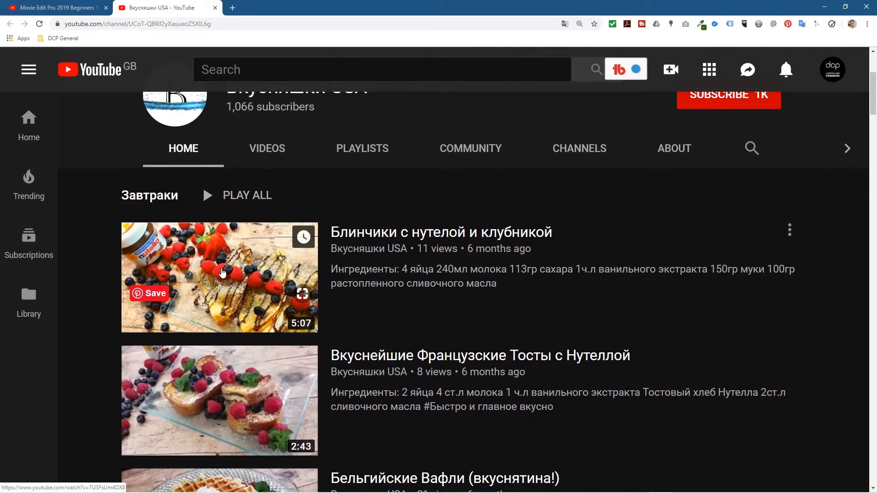
pyautogui.scroll(4, 223, 273)
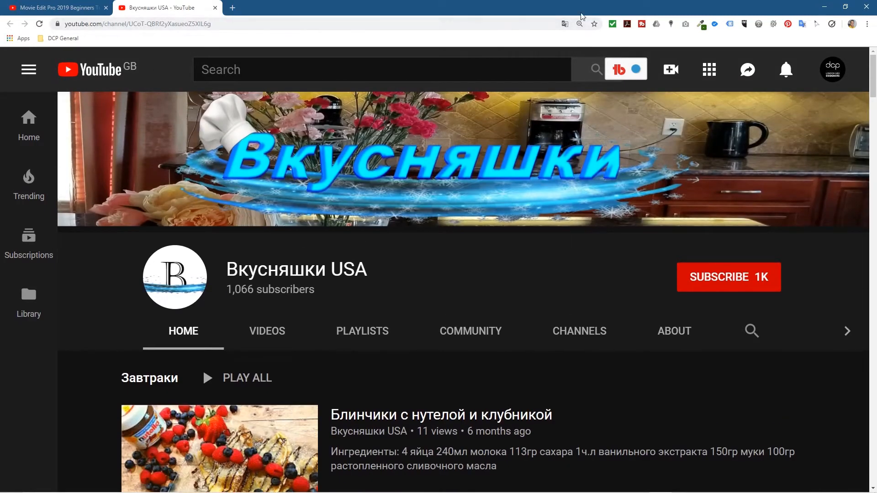
# Step: Minimize the browser, open the Files subfolder of the Magix Movie Edit Pro desktop folder, and select all the video clips
pyautogui.click(829, 6)
pyautogui.doubleClick(845, 43)
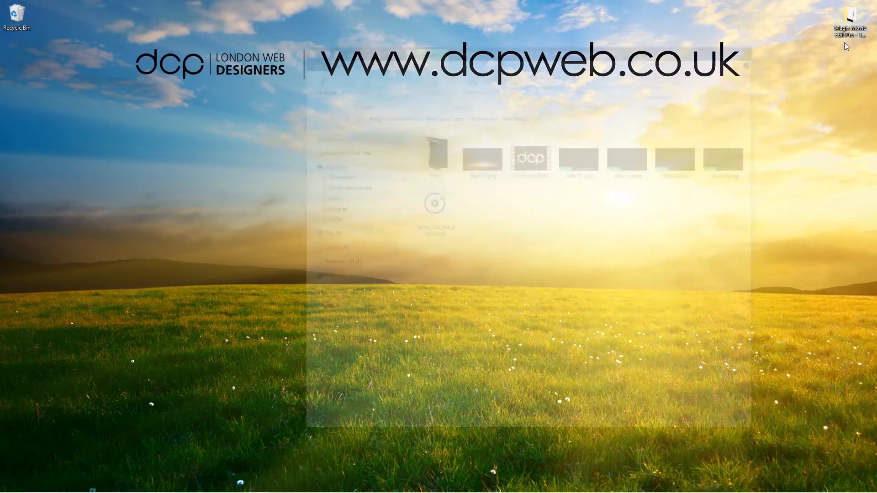
pyautogui.doubleClick(433, 164)
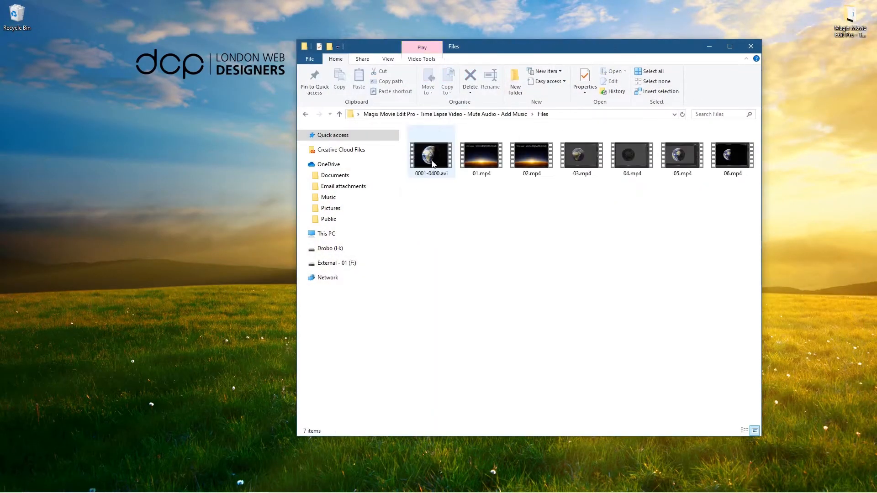
pyautogui.moveTo(435, 192); pyautogui.dragTo(726, 157)
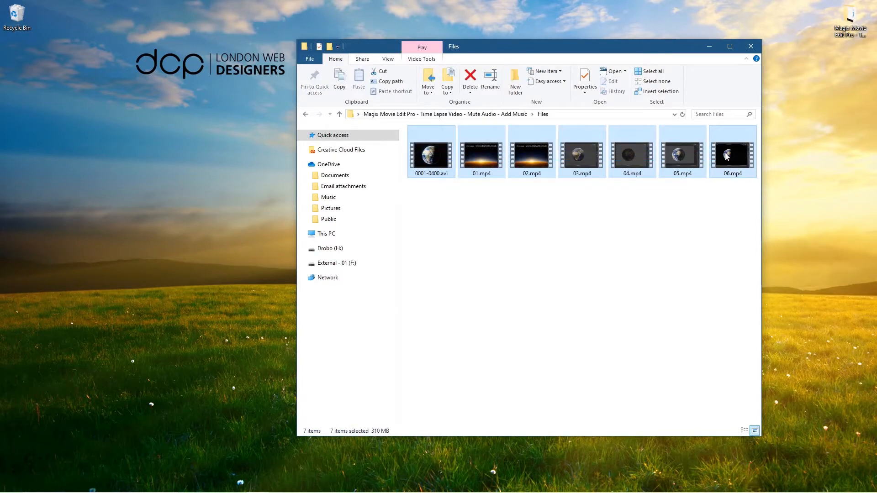
# Step: Preview the 0001-0400.avi clip of the rotating Earth in the video player, and close the player
pyautogui.doubleClick(447, 174)
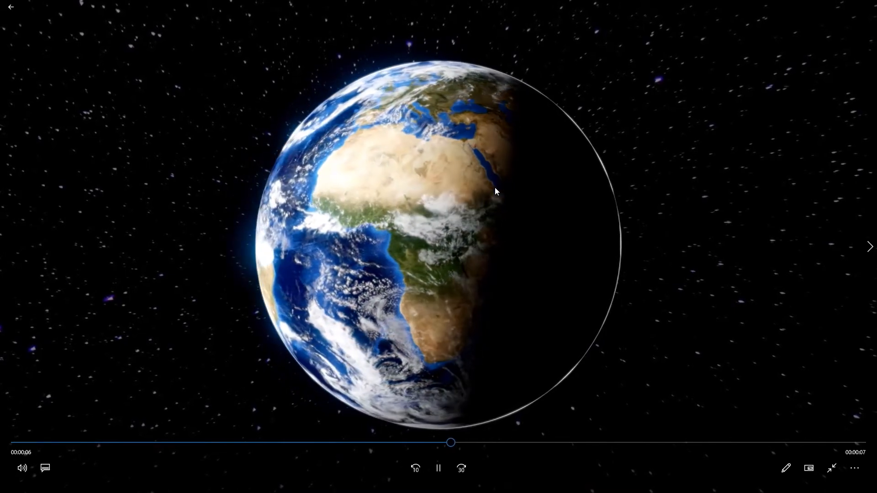
pyautogui.press('Escape')
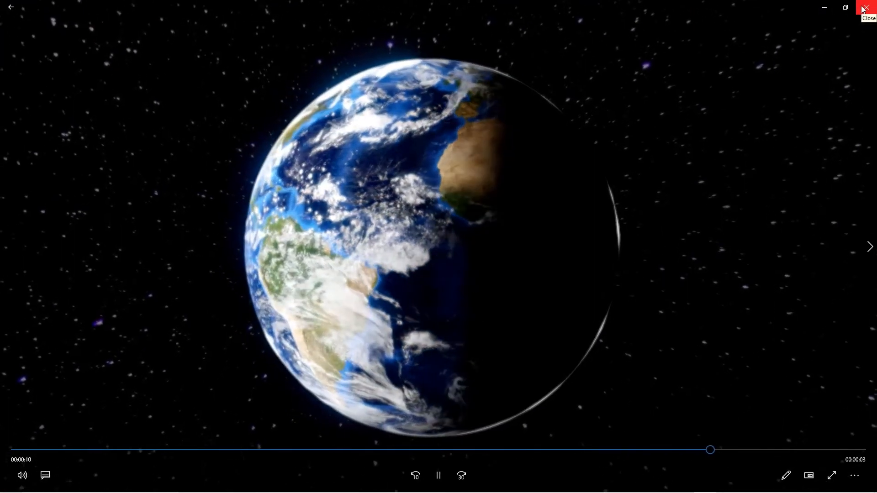
pyautogui.click(863, 9)
# Step: Highlight the clips 01.mp4 to 06.mp4, go back to the parent folder, and check the details of DCP-Intro.MP4
pyautogui.moveTo(476, 184); pyautogui.dragTo(717, 176)
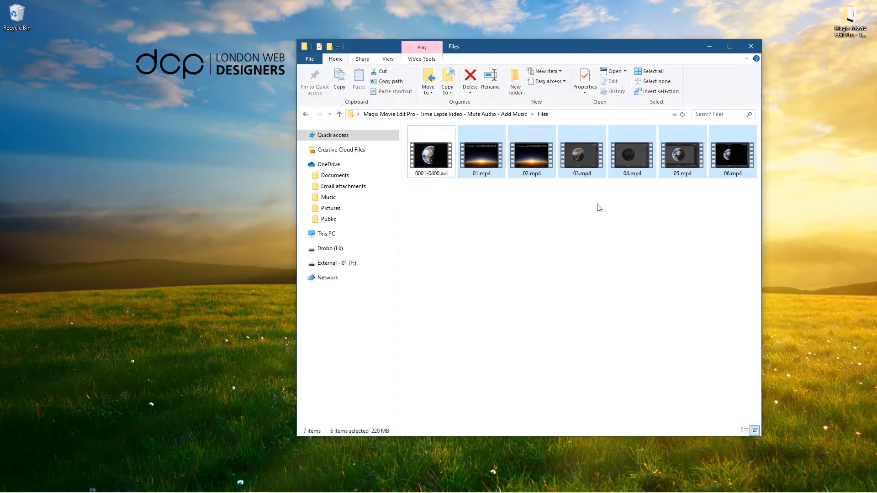
pyautogui.click(577, 221)
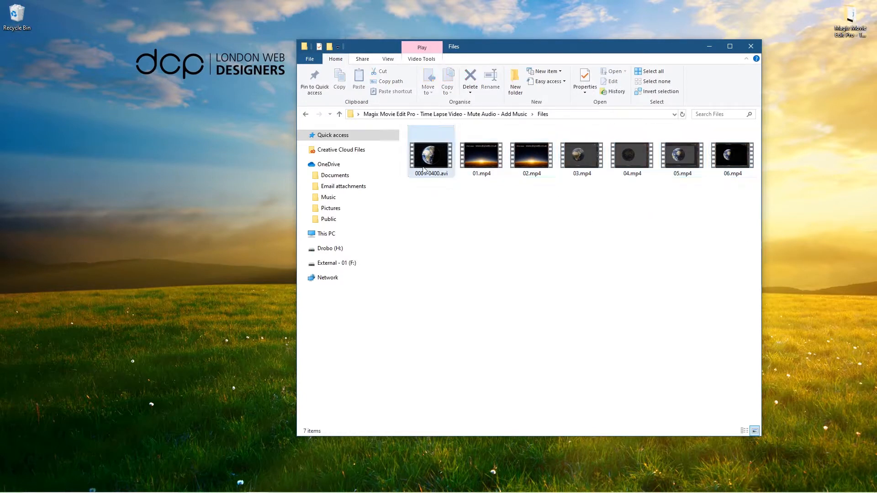
pyautogui.click(313, 114)
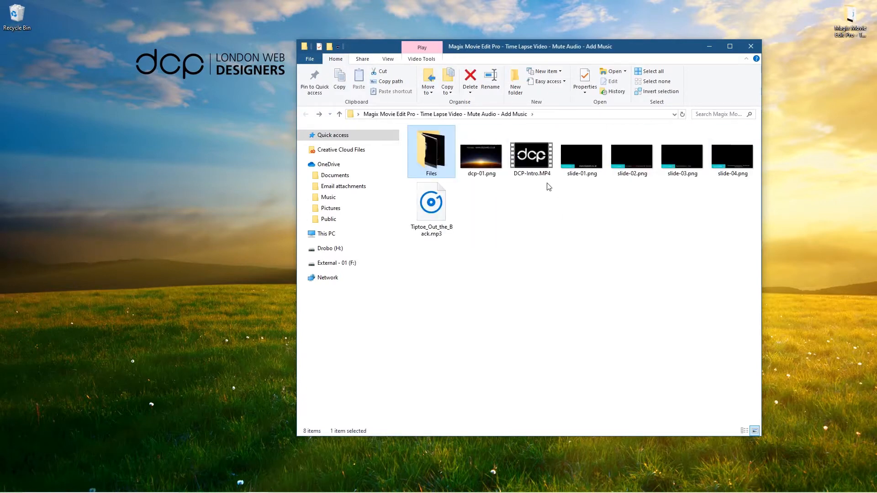
pyautogui.moveTo(544, 181)
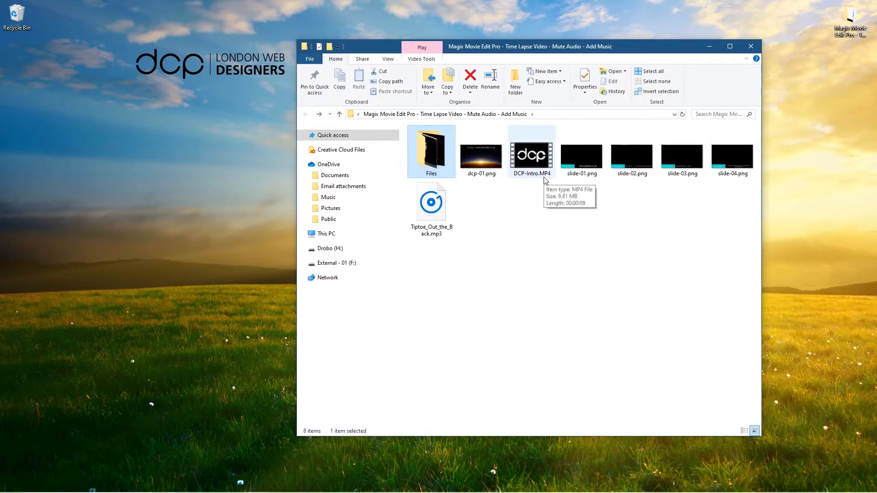
# Step: Switch to Movie Edit Pro Premium and create a project named 2019-08-28 with NTSC HDTV 1080i 16:9 movie settings and 48000 audio sample rate
pyautogui.moveTo(435, 486)
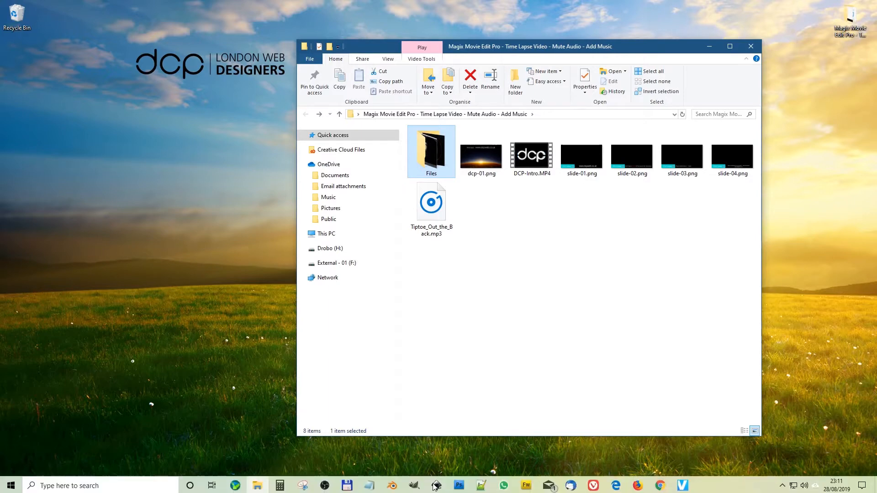
pyautogui.click(682, 486)
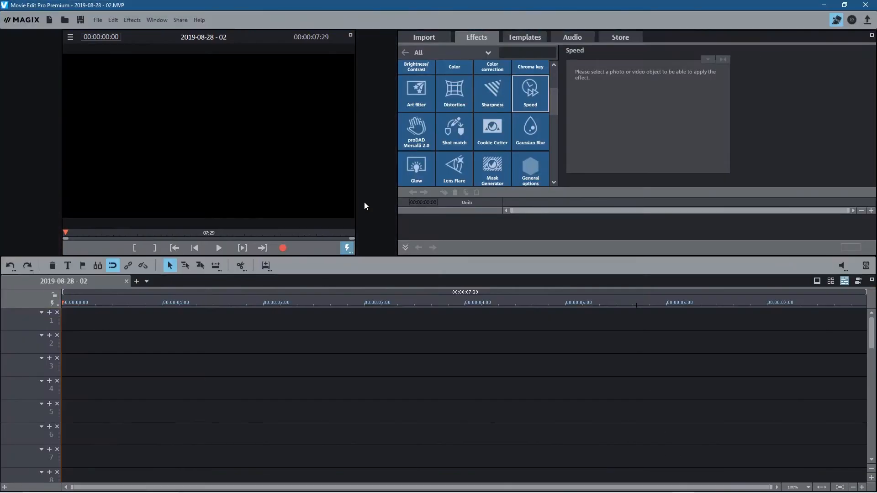
pyautogui.click(97, 19)
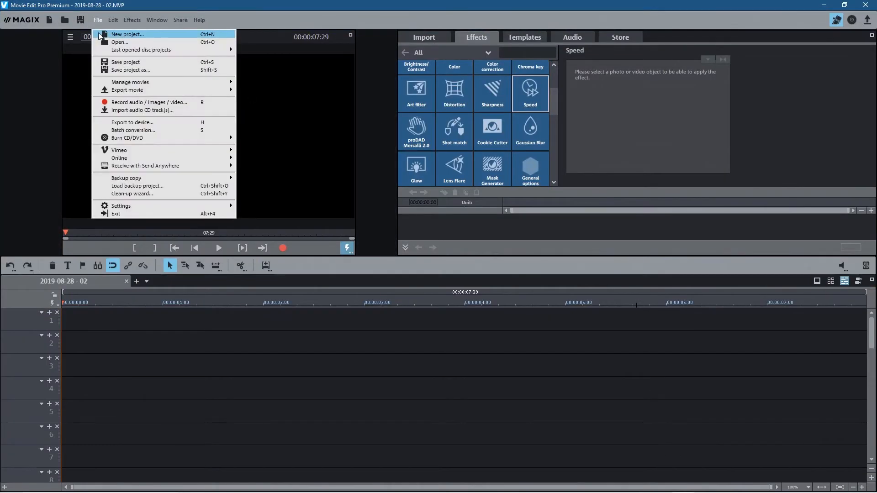
pyautogui.click(101, 35)
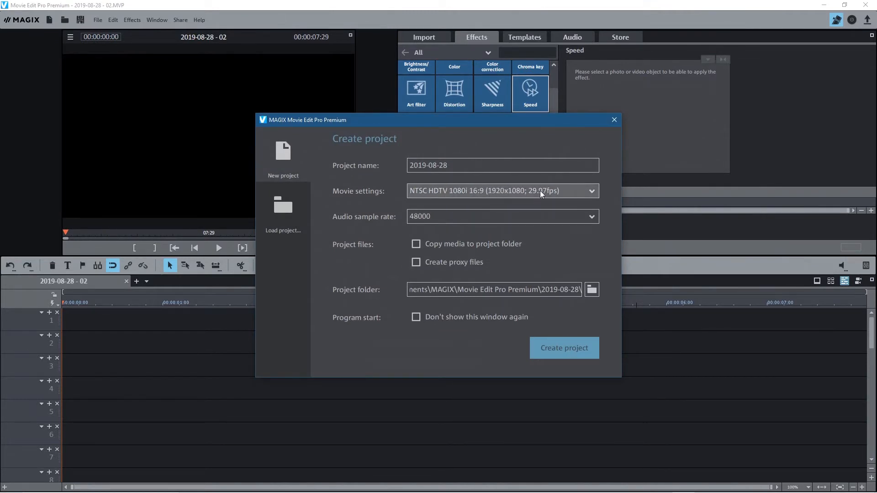
pyautogui.click(564, 347)
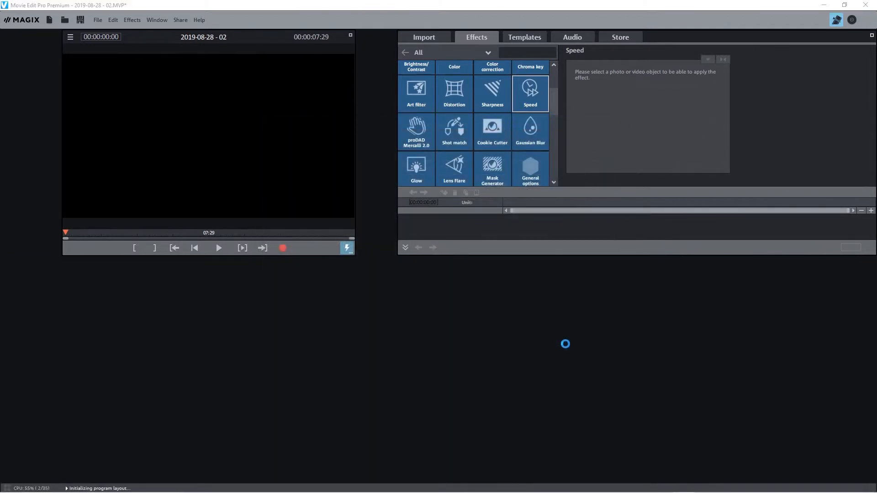
# Step: Import DCP-Intro.MP4 from the "Time Lapse Video - Mute Audio - Add Music" folder and place it at the start of track 1
pyautogui.click(424, 38)
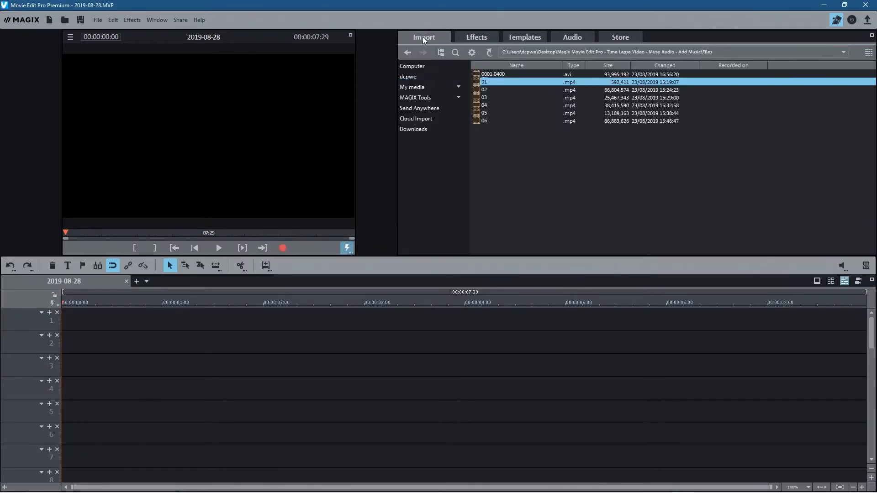
pyautogui.click(489, 54)
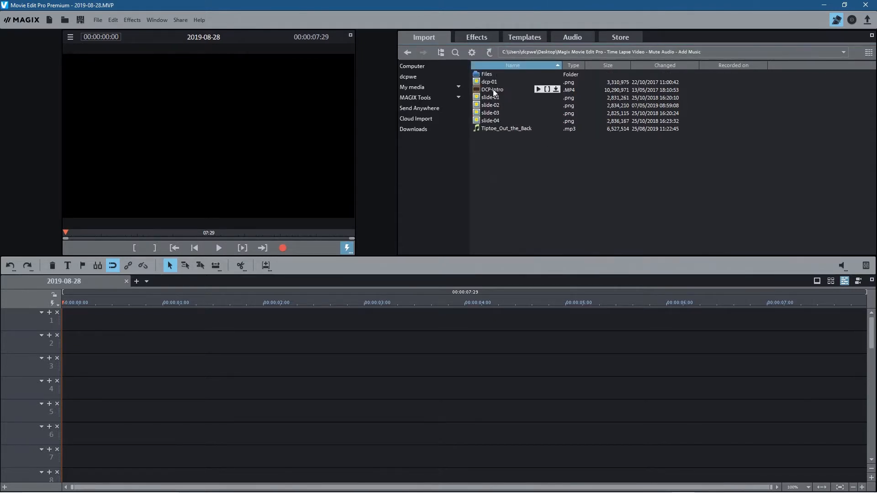
pyautogui.click(493, 93)
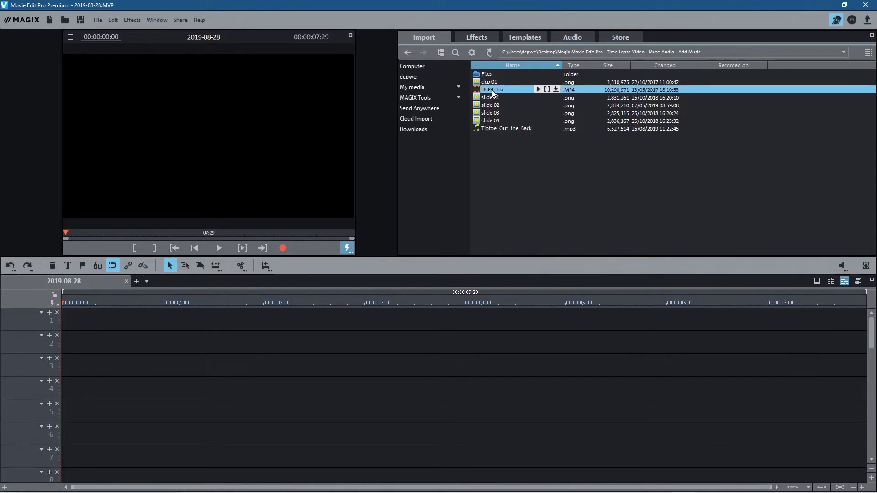
pyautogui.moveTo(245, 326); pyautogui.dragTo(82, 319)
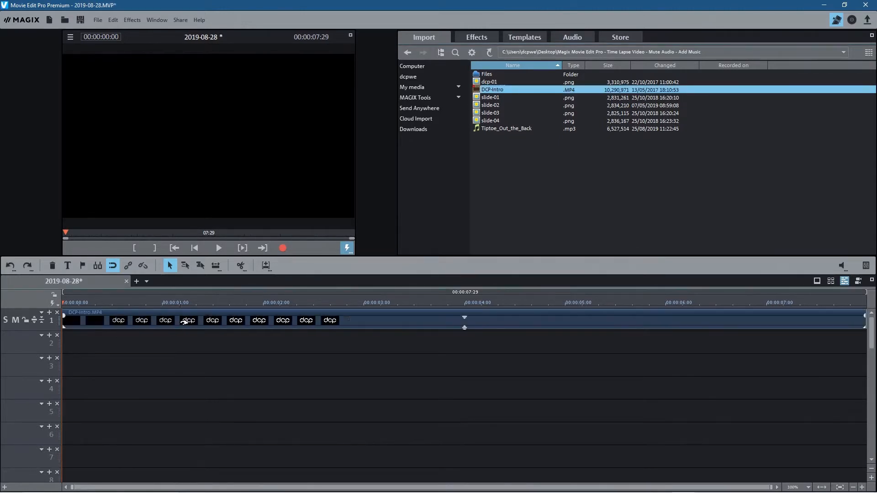
# Step: Play back the DCP-Intro clip and enlarge the track height while keeping the whole clip in view
pyautogui.click(216, 248)
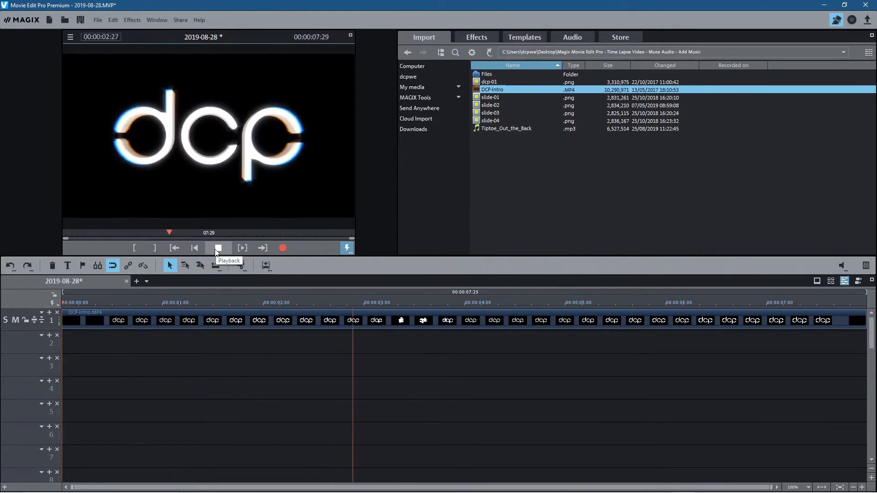
pyautogui.click(216, 248)
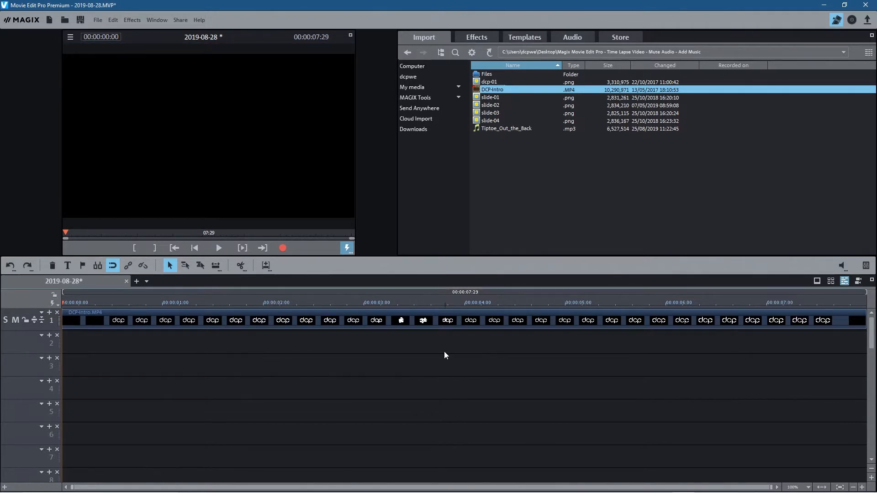
pyautogui.scroll(3, 444, 352)
pyautogui.scroll(5, 445, 352)
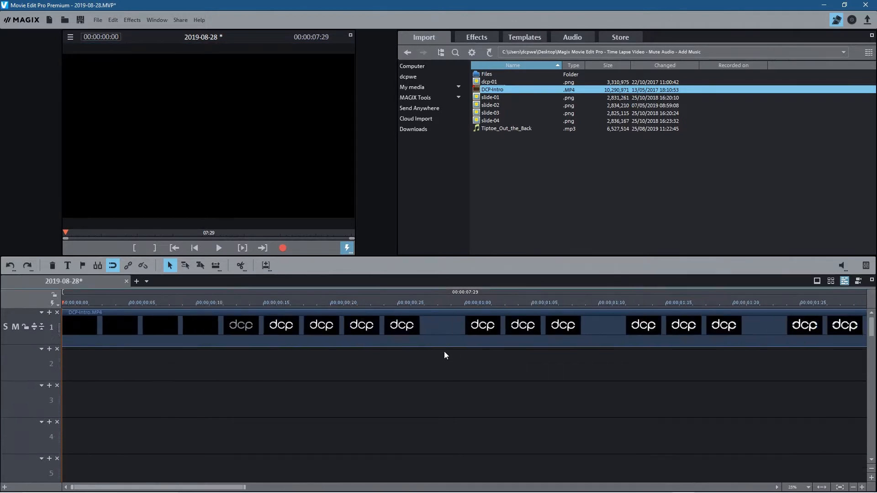
pyautogui.scroll(1, 445, 351)
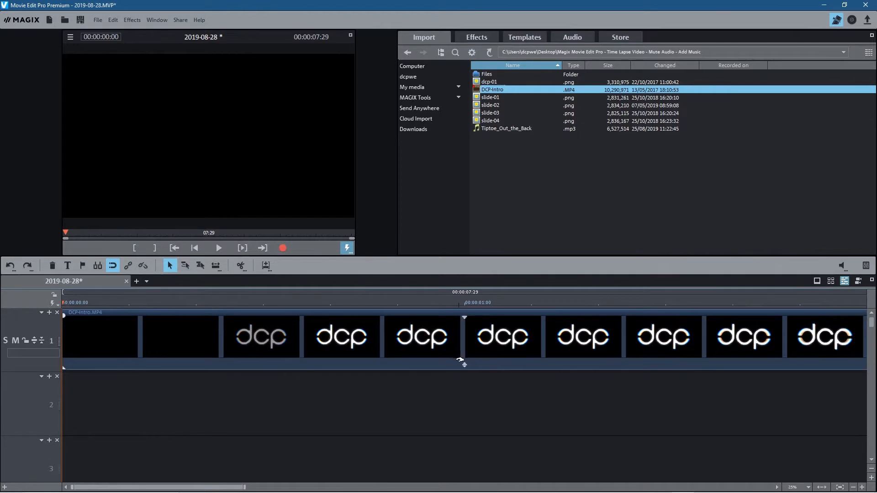
pyautogui.scroll(-4, 455, 337)
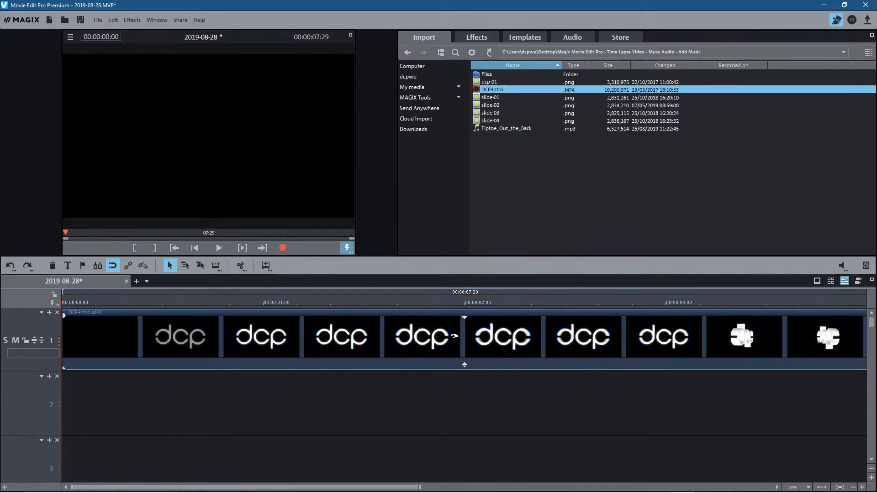
pyautogui.scroll(1, 447, 338)
pyautogui.scroll(-1, 447, 338)
pyautogui.scroll(1, 448, 338)
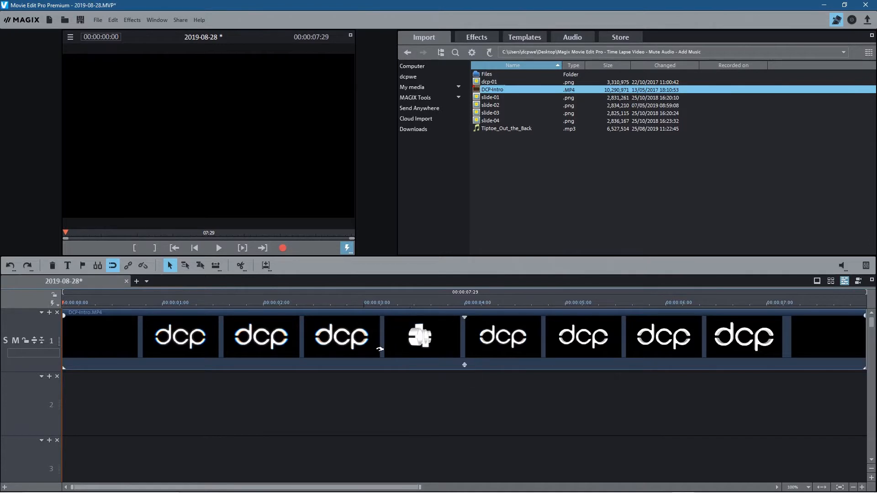
# Step: Try dimming the intro clip's picture partway, check the frame near 4 seconds, and restore full opacity
pyautogui.click(464, 318)
pyautogui.moveTo(461, 333); pyautogui.dragTo(455, 343)
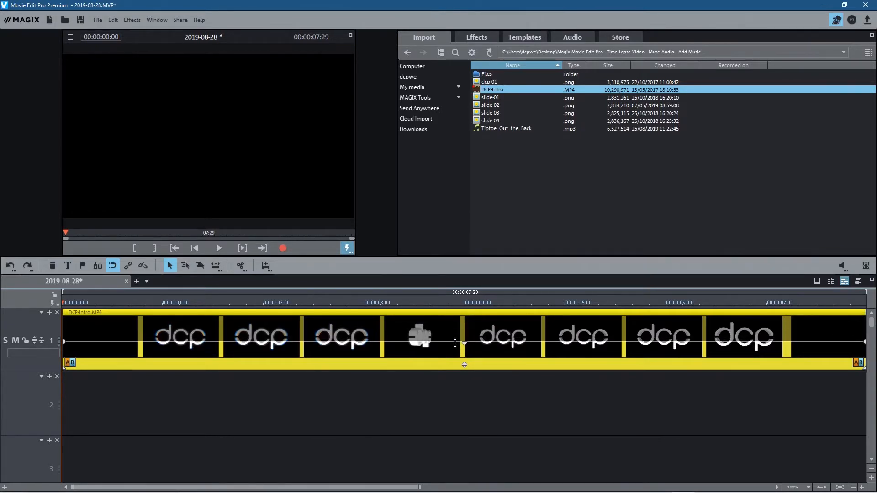
pyautogui.click(457, 303)
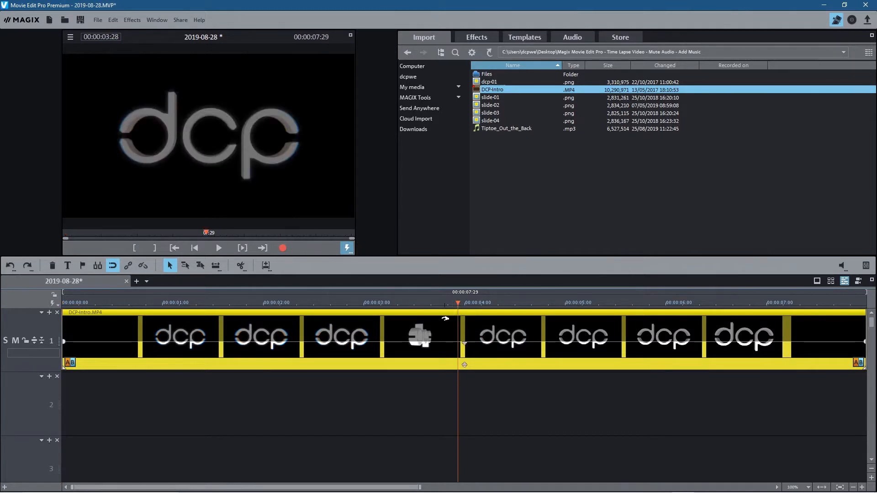
pyautogui.moveTo(465, 347); pyautogui.dragTo(464, 317)
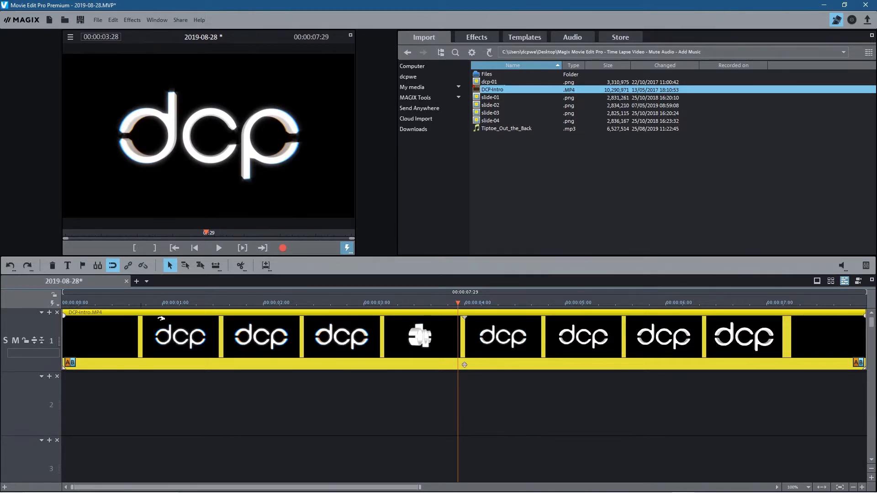
# Step: Mute the intro clip by lowering its volume to the minimum, and play it back from the timeline to check
pyautogui.click(464, 366)
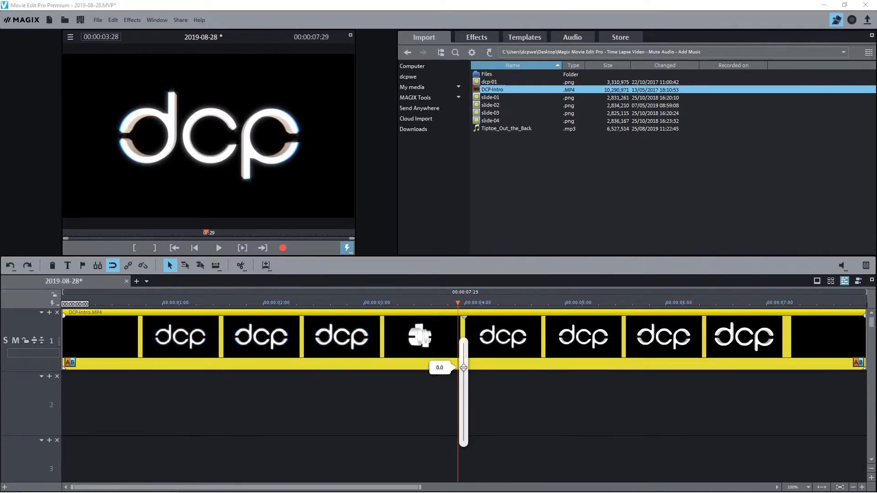
pyautogui.moveTo(463, 367); pyautogui.dragTo(463, 437)
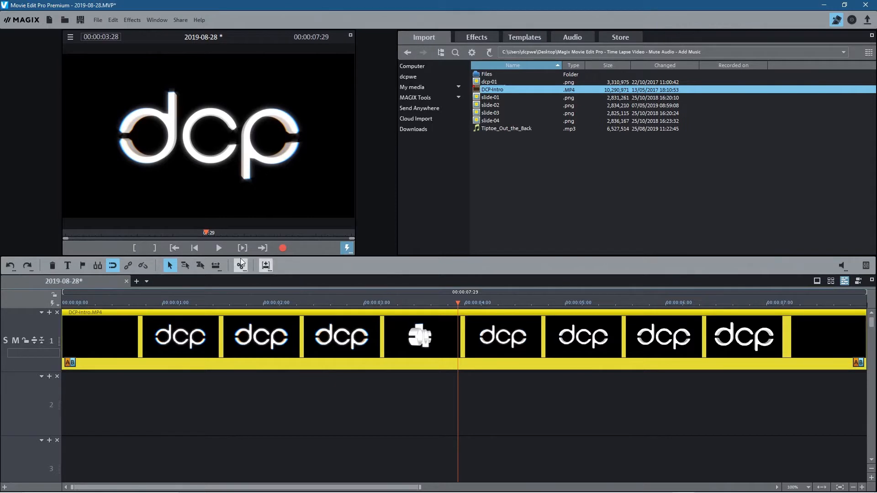
pyautogui.click(223, 248)
pyautogui.click(223, 249)
pyautogui.click(176, 246)
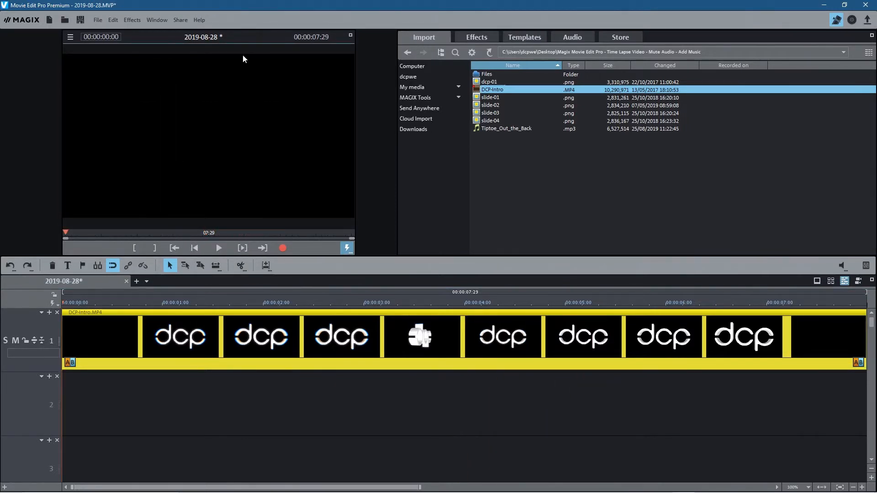
pyautogui.moveTo(218, 301); pyautogui.dragTo(474, 320)
pyautogui.click(464, 410)
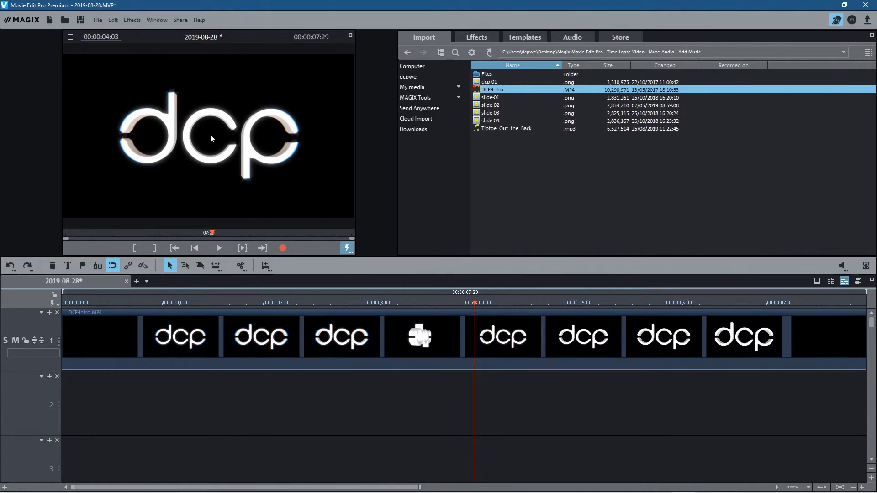
pyautogui.click(174, 248)
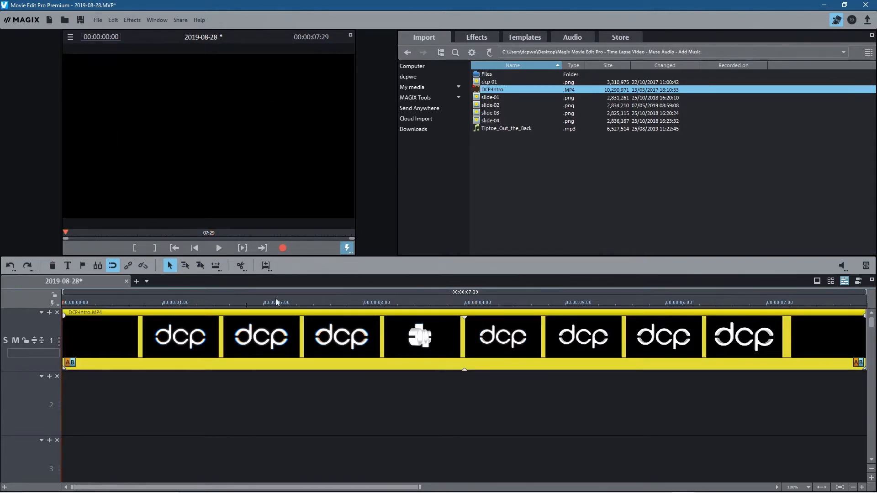
# Step: Apply the Speed effect to the intro clip with a factor of 4.00, and play back the result
pyautogui.click(476, 37)
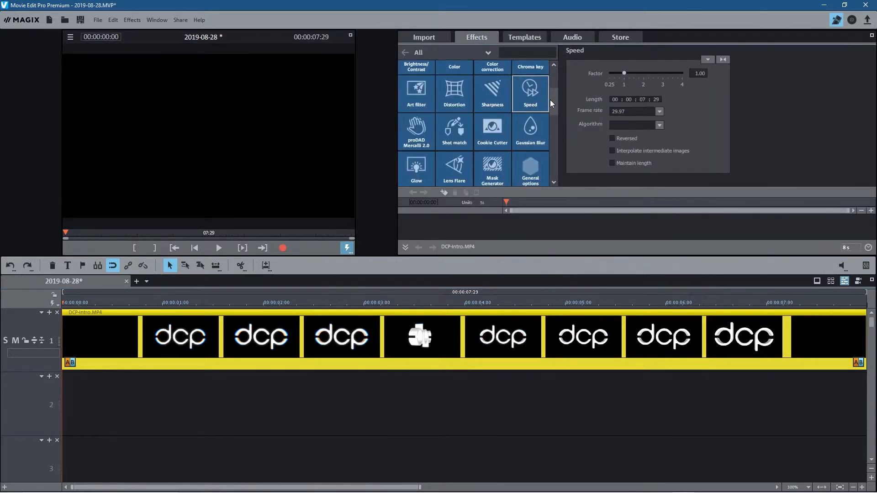
pyautogui.scroll(-10, 548, 110)
pyautogui.scroll(8, 541, 115)
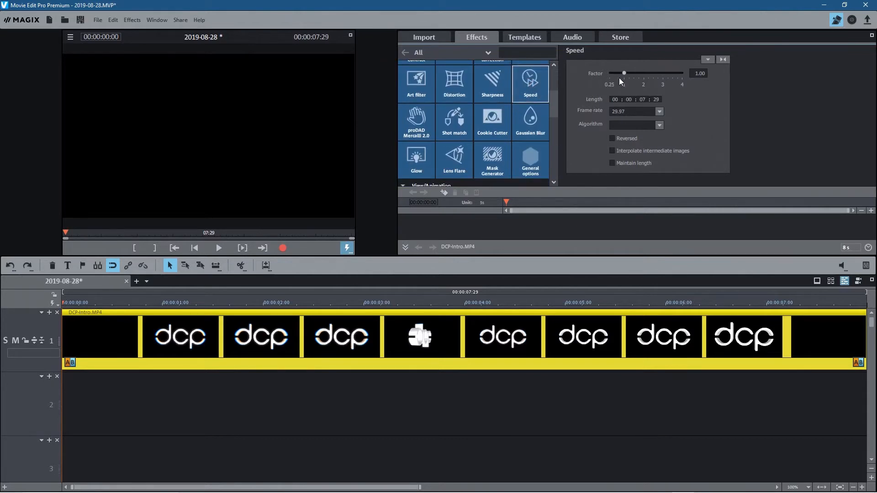
pyautogui.moveTo(624, 73); pyautogui.dragTo(741, 76)
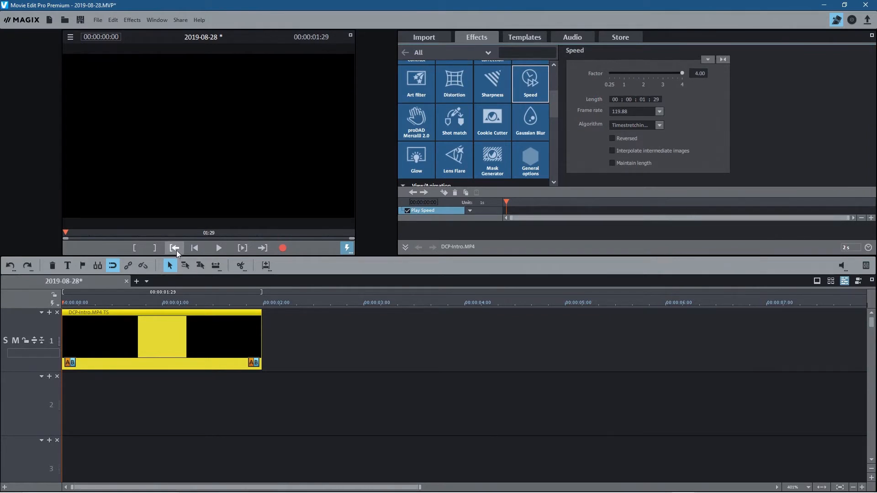
pyautogui.click(219, 249)
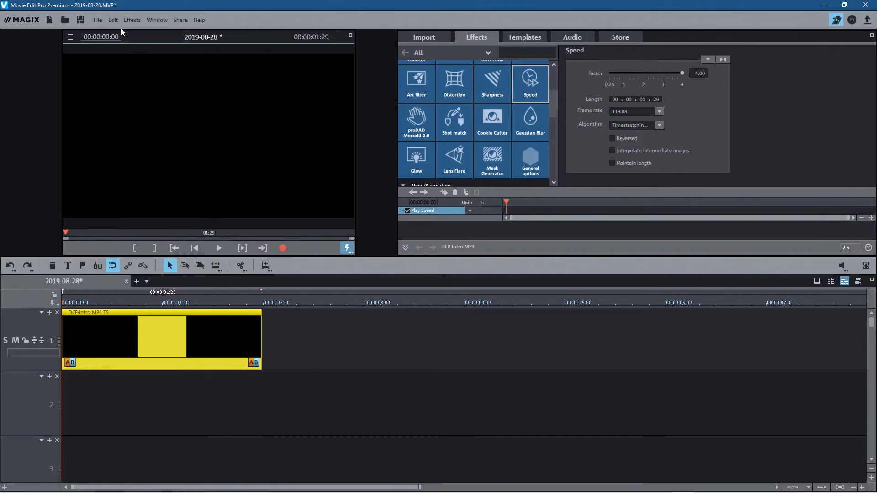
# Step: Save the project as 2019-08-28.MVP in the desktop folder "Magix Movie Edit Pro - Time Lapse Video - Mute Audio - Add Music"
pyautogui.click(80, 20)
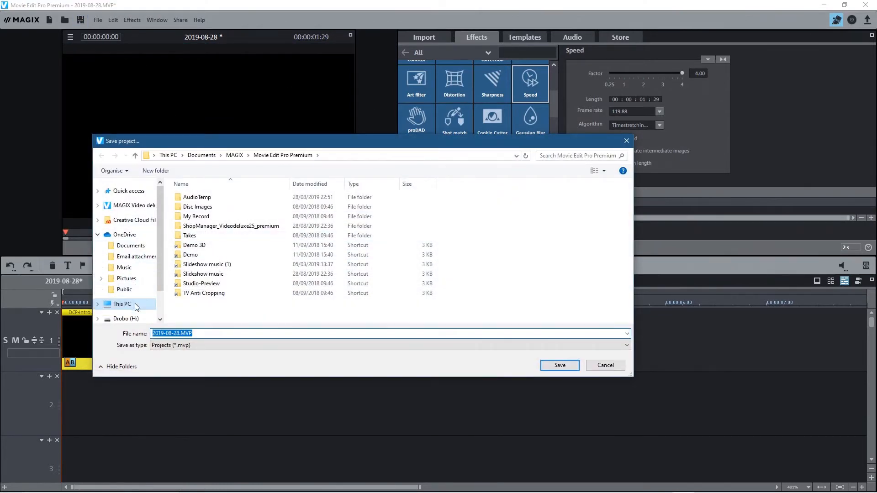
pyautogui.click(136, 305)
pyautogui.doubleClick(309, 203)
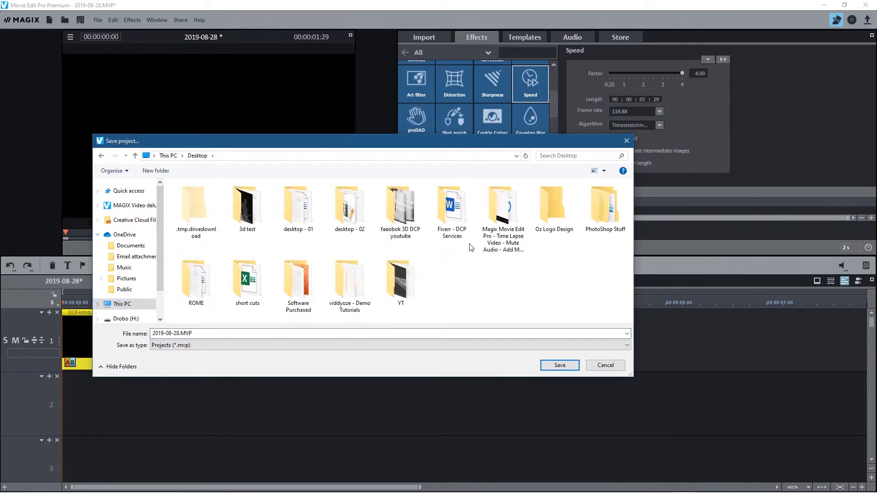
pyautogui.doubleClick(494, 223)
pyautogui.click(558, 365)
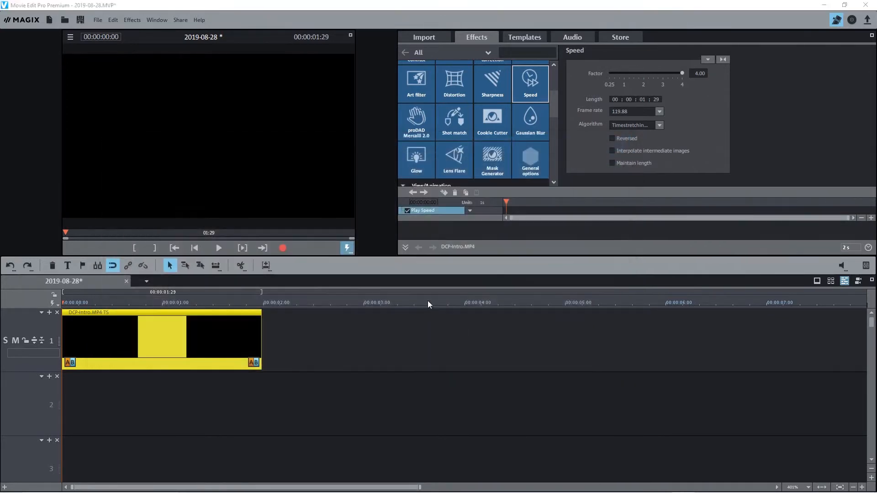
# Step: Preview the "Jump out" title template from Movement Basic and place it on track 1 directly after the intro clip
pyautogui.click(432, 38)
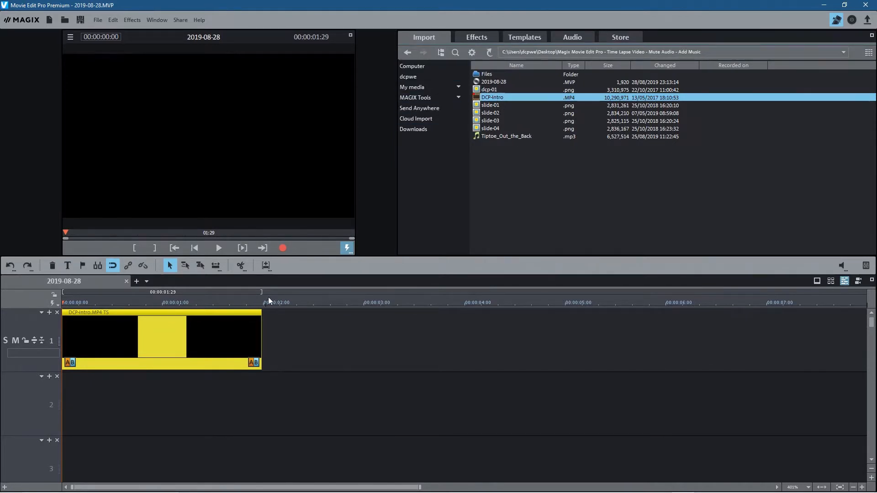
pyautogui.click(371, 323)
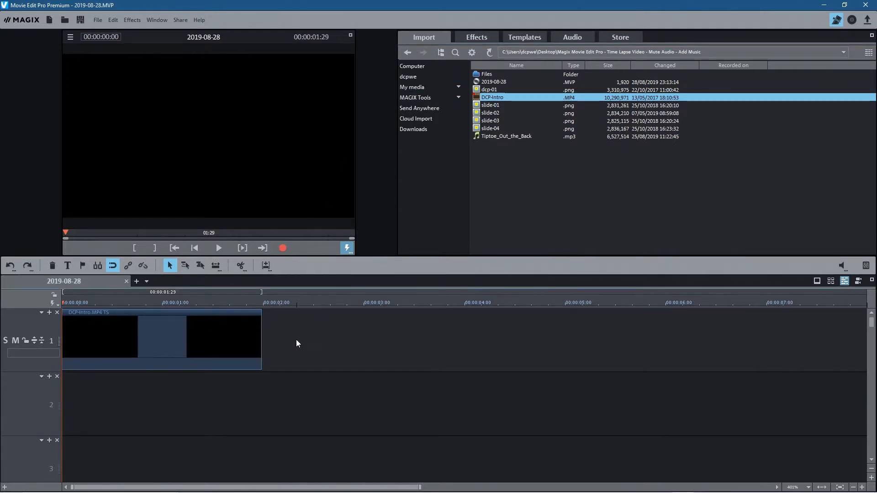
pyautogui.click(530, 38)
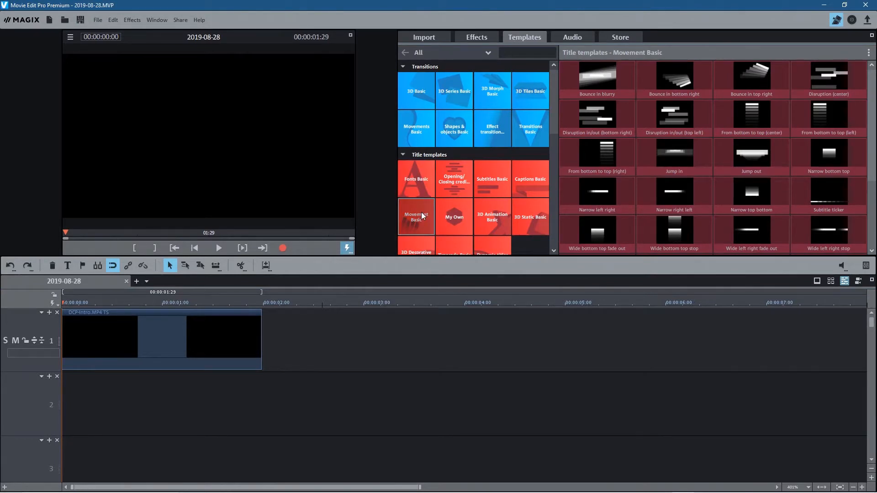
pyautogui.click(757, 155)
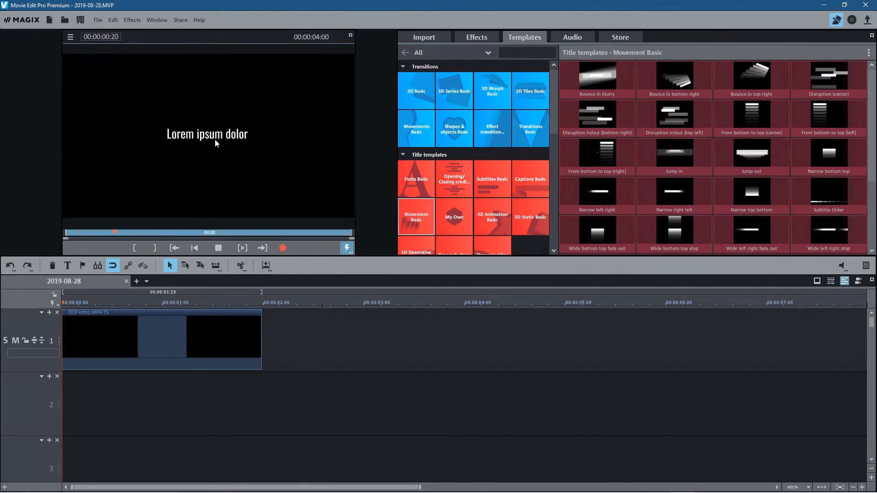
pyautogui.moveTo(736, 152)
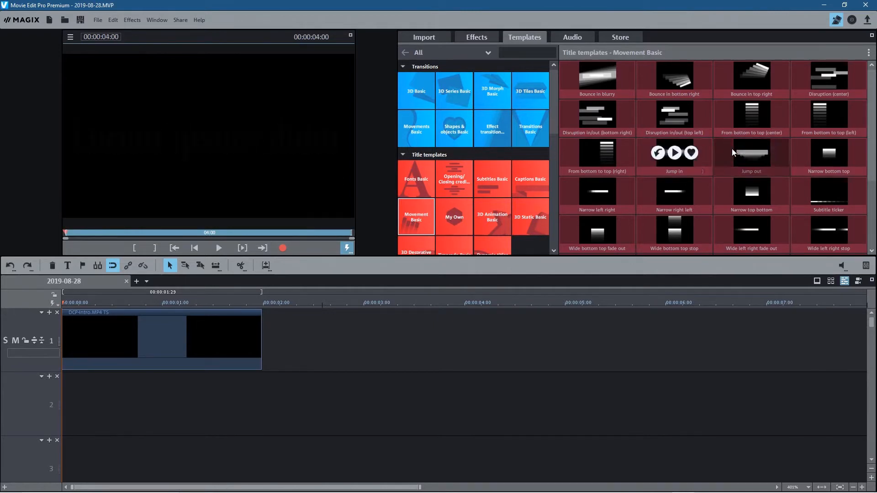
pyautogui.moveTo(730, 155); pyautogui.dragTo(306, 339)
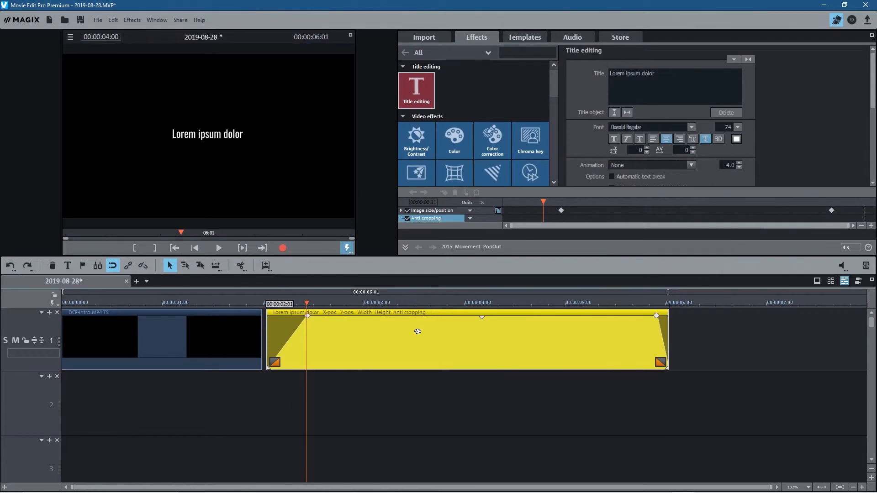
pyautogui.moveTo(414, 328); pyautogui.dragTo(395, 330)
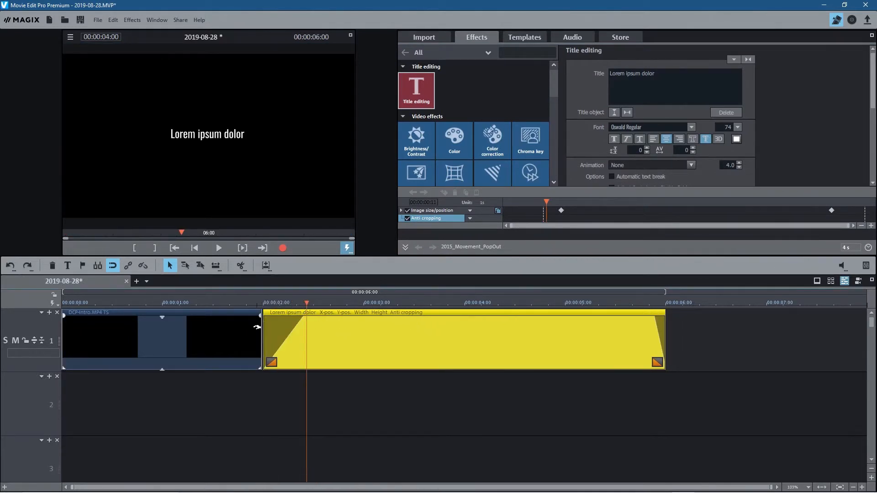
# Step: Change the title text to "Time Lapse - Example Planet Earth" and scrub through the title to check it
pyautogui.scroll(-4, 331, 423)
pyautogui.scroll(2, 331, 423)
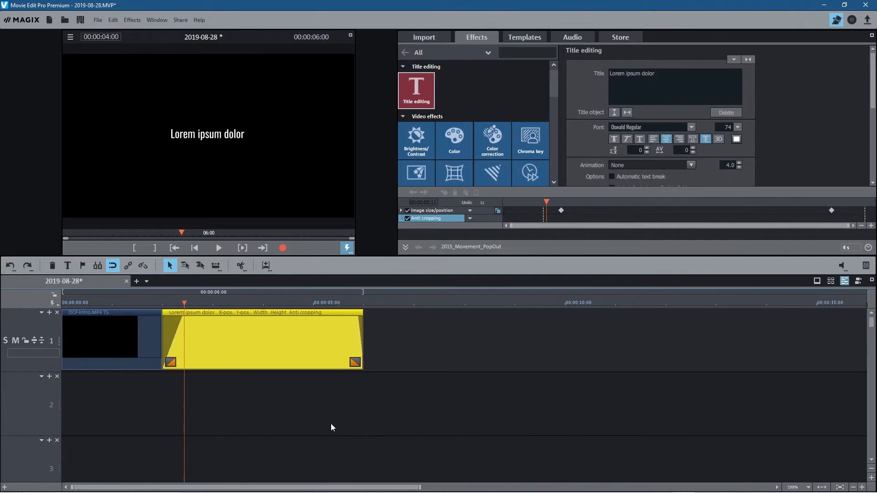
pyautogui.scroll(2, 331, 423)
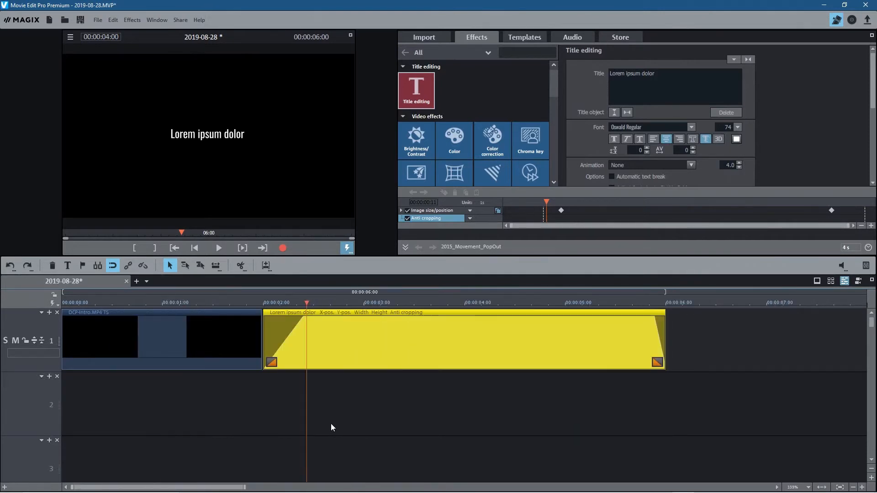
pyautogui.doubleClick(436, 340)
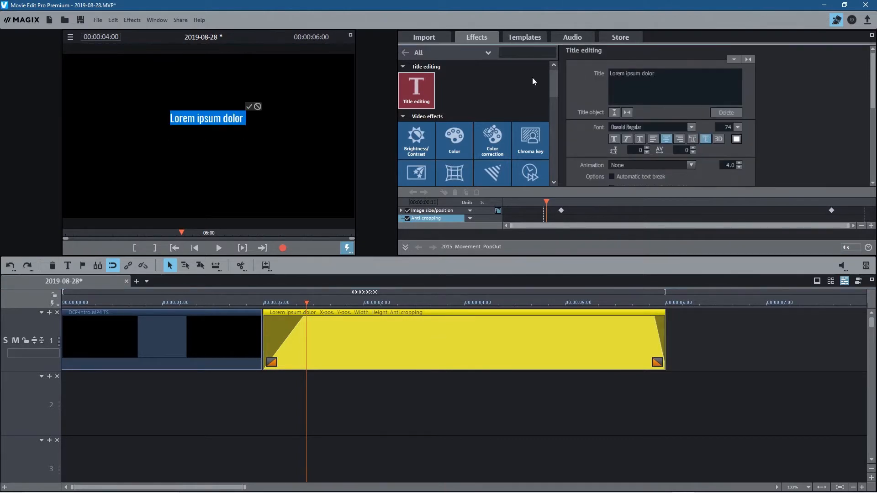
pyautogui.moveTo(654, 73); pyautogui.dragTo(563, 74)
pyautogui.write('Time Lap')
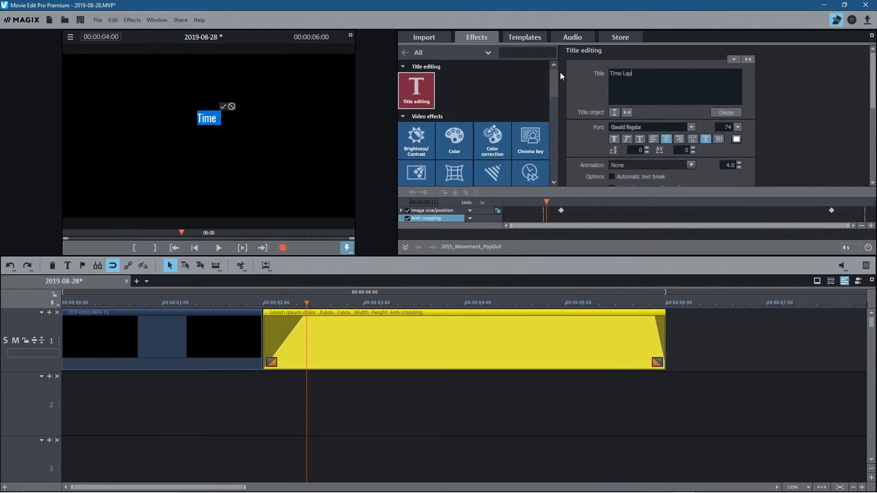
pyautogui.write('se - Example P')
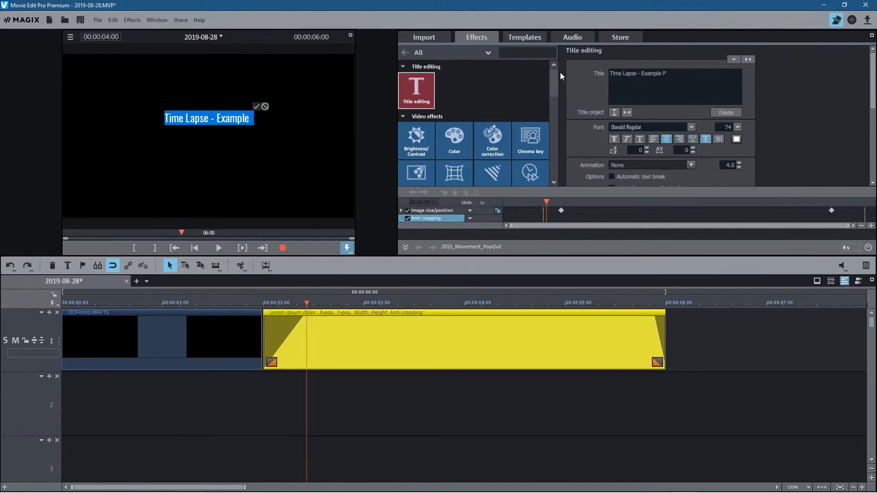
pyautogui.write('aln')
pyautogui.press('BackSpace')
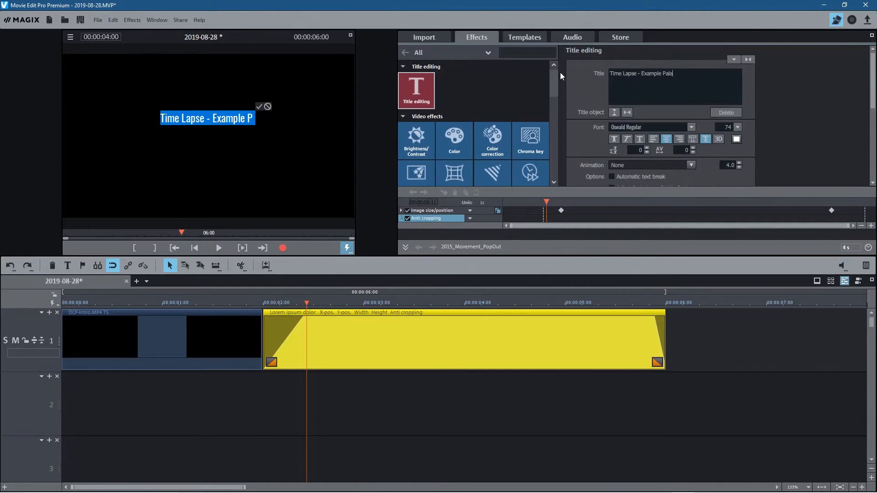
pyautogui.press('BackSpace')
pyautogui.write('lanet ')
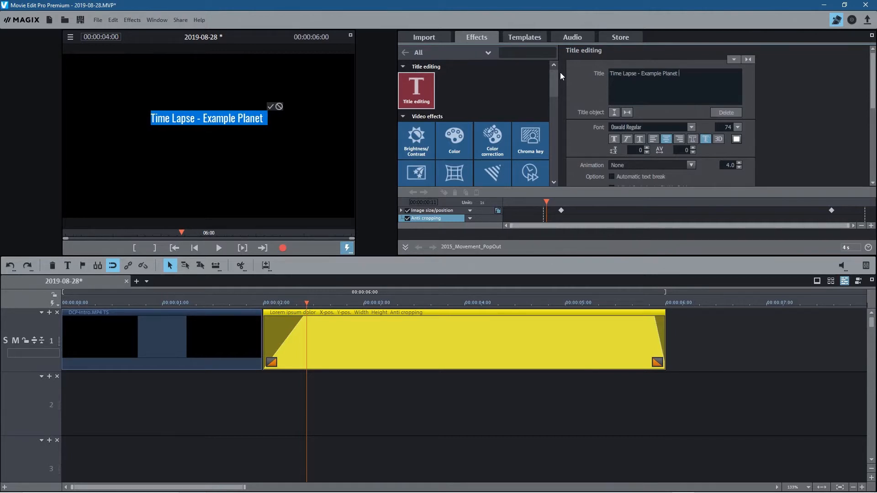
pyautogui.write('Earth')
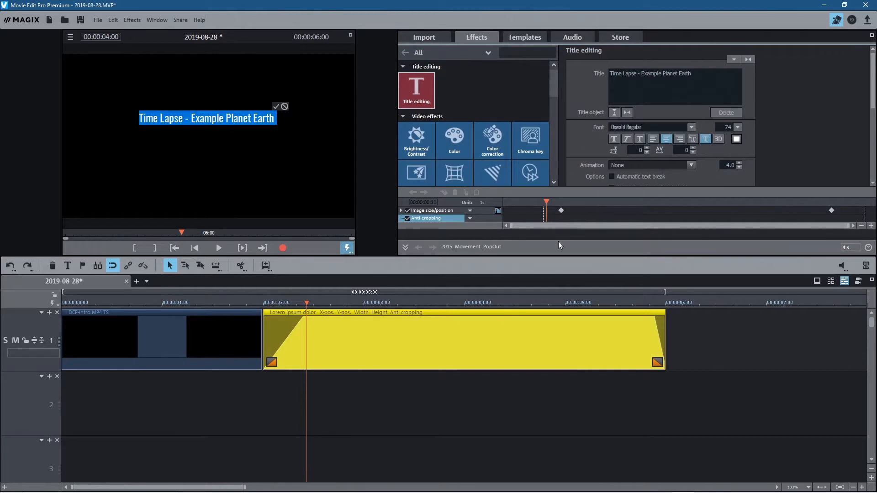
pyautogui.click(513, 412)
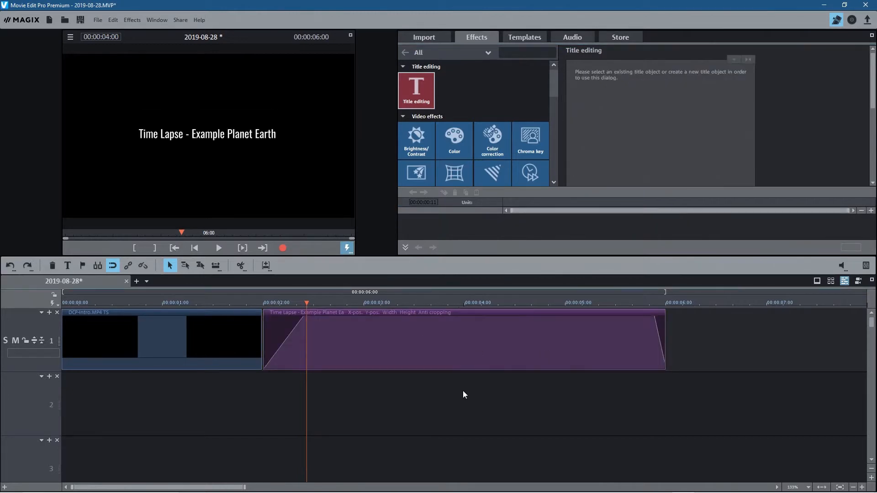
pyautogui.moveTo(307, 302); pyautogui.dragTo(471, 314)
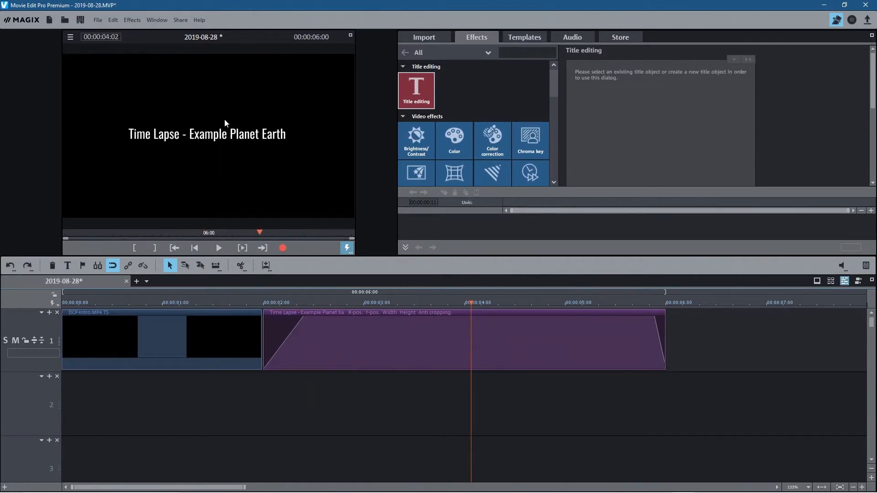
pyautogui.moveTo(120, 306); pyautogui.dragTo(688, 324)
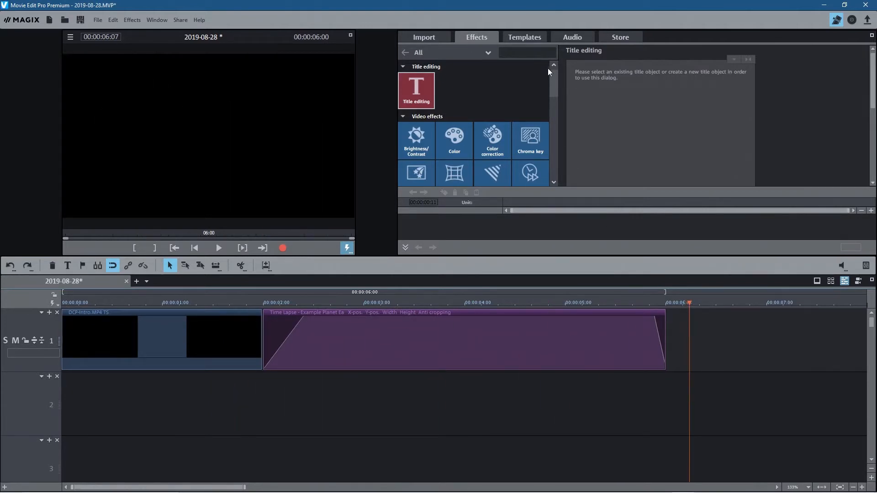
# Step: Place 0001-0400.avi from the project's Files folder on track 1 after the title, and scrub through its beginning
pyautogui.click(447, 37)
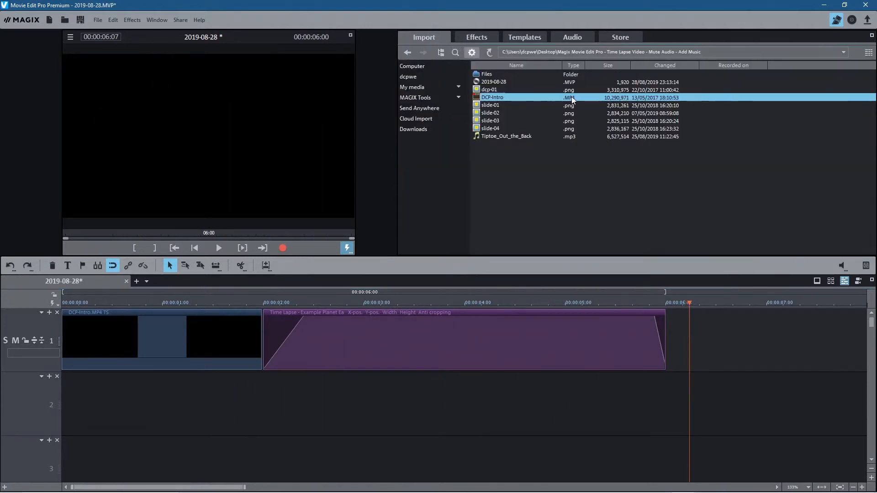
pyautogui.click(494, 90)
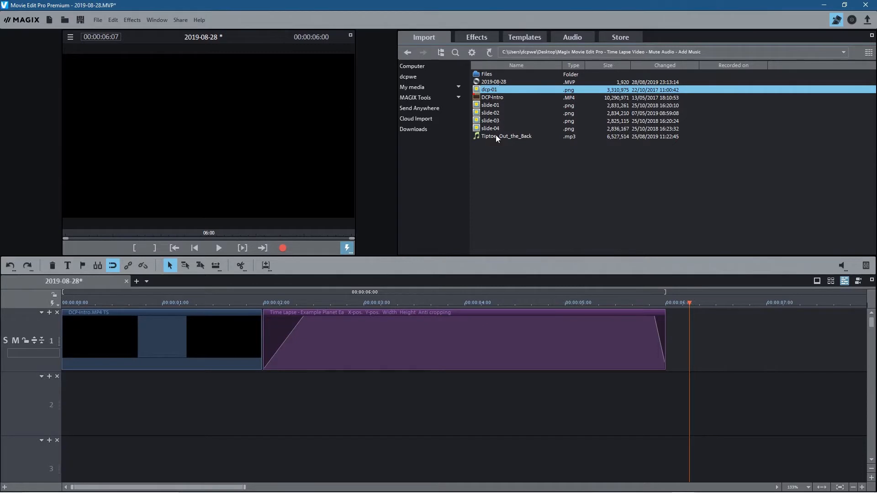
pyautogui.doubleClick(486, 74)
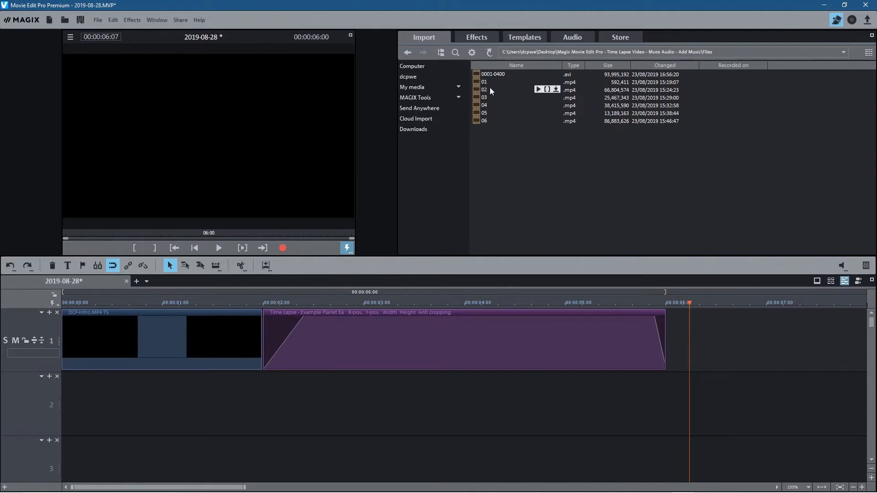
pyautogui.click(496, 73)
pyautogui.moveTo(496, 72); pyautogui.dragTo(706, 355)
pyautogui.moveTo(676, 301); pyautogui.dragTo(769, 299)
pyautogui.scroll(-1, 580, 407)
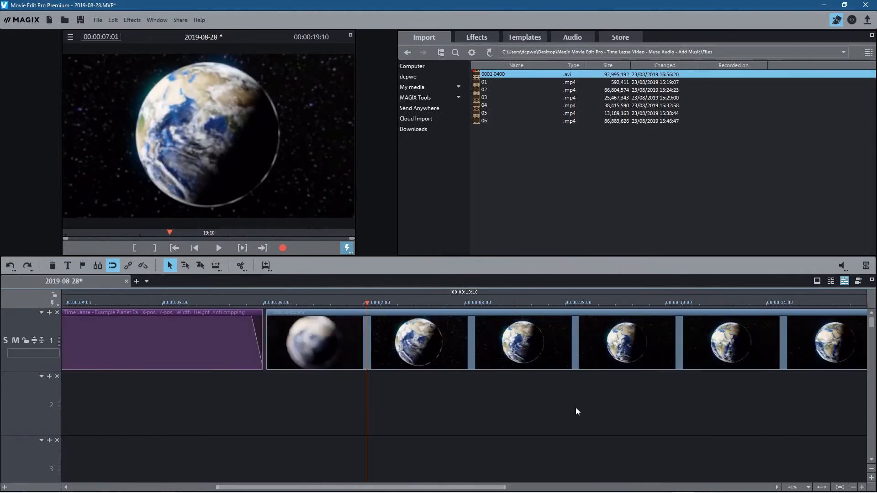
pyautogui.scroll(-1, 490, 405)
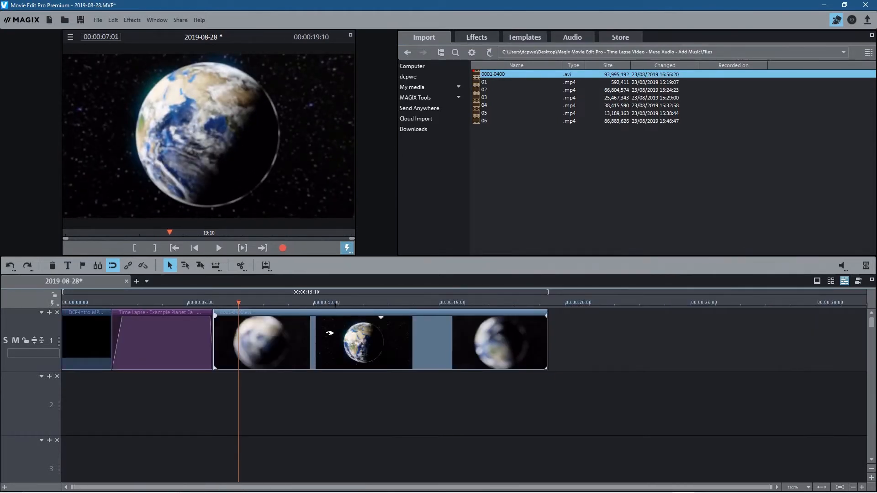
# Step: Move the Earth clip so its start slightly overlaps the end of the title, and play back the transition
pyautogui.click(304, 333)
pyautogui.moveTo(398, 338)
pyautogui.mouseDown()
pyautogui.moveTo(440, 336)
pyautogui.moveTo(384, 335)
pyautogui.mouseUp()
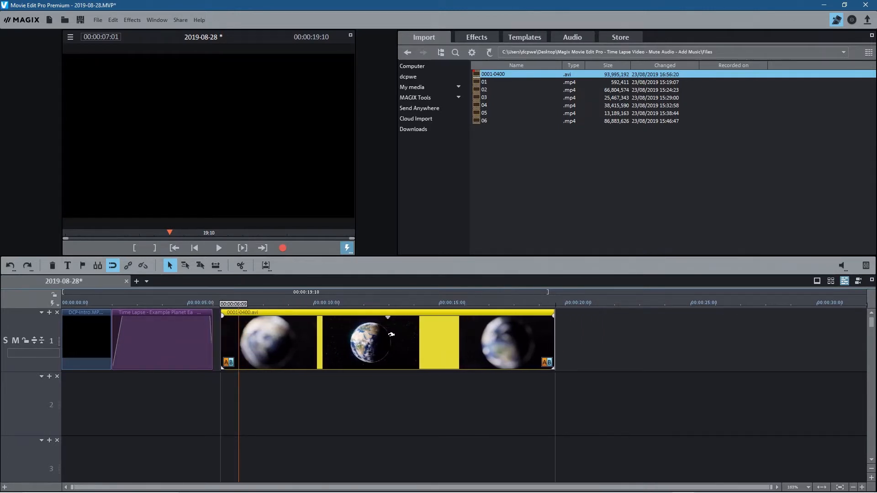
pyautogui.scroll(3, 219, 348)
pyautogui.scroll(-1, 304, 361)
pyautogui.scroll(1, 305, 361)
pyautogui.hscroll(1, 304, 361)
pyautogui.scroll(-3, 304, 361)
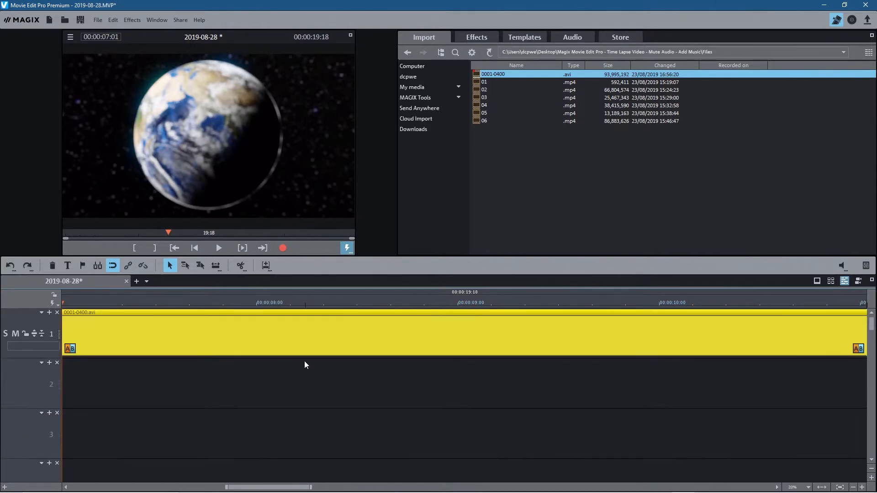
pyautogui.hscroll(-5, 304, 361)
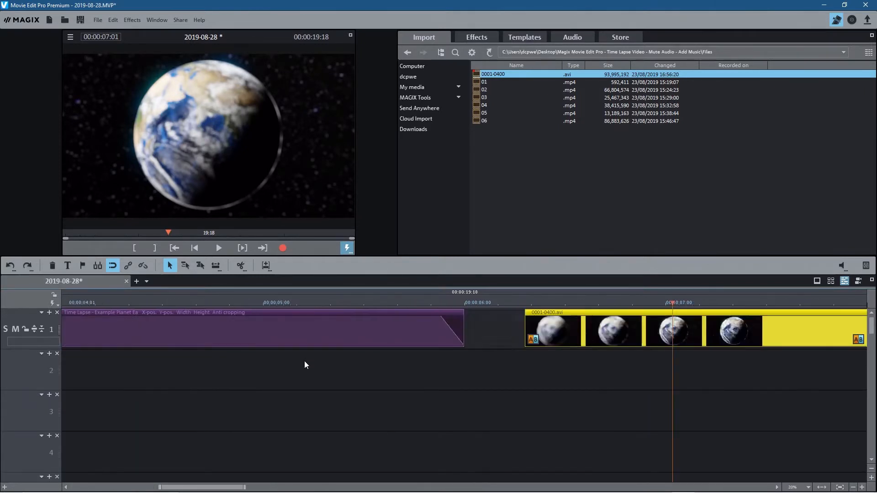
pyautogui.scroll(-3, 360, 370)
pyautogui.moveTo(400, 340); pyautogui.dragTo(376, 335)
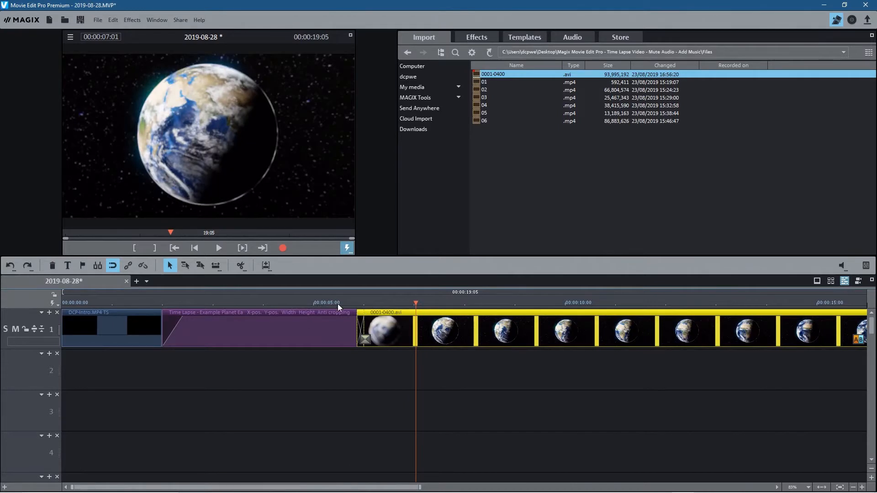
pyautogui.click(338, 303)
pyautogui.click(218, 248)
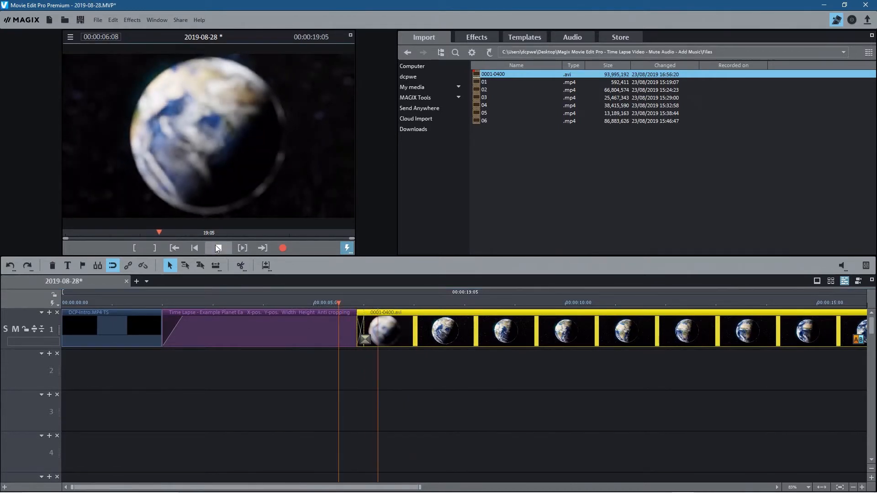
pyautogui.click(218, 248)
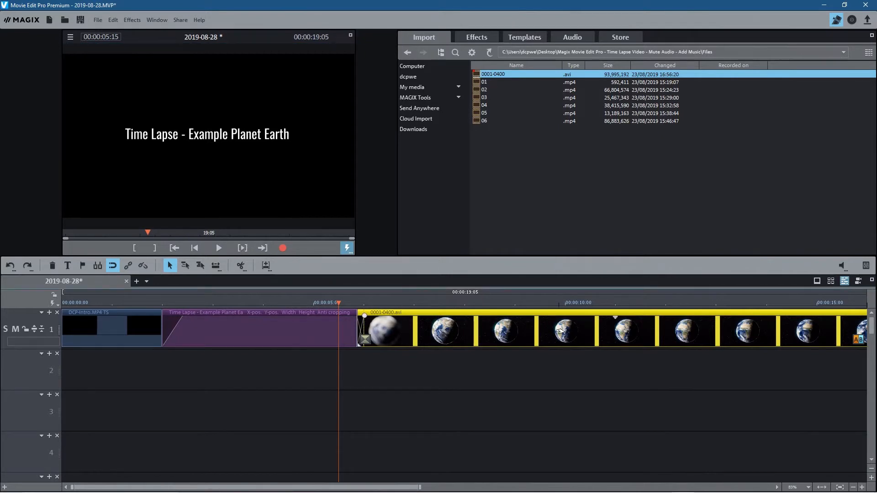
# Step: Apply the Speed effect to the Earth clip with a factor of 4.00, and play back the result
pyautogui.click(560, 37)
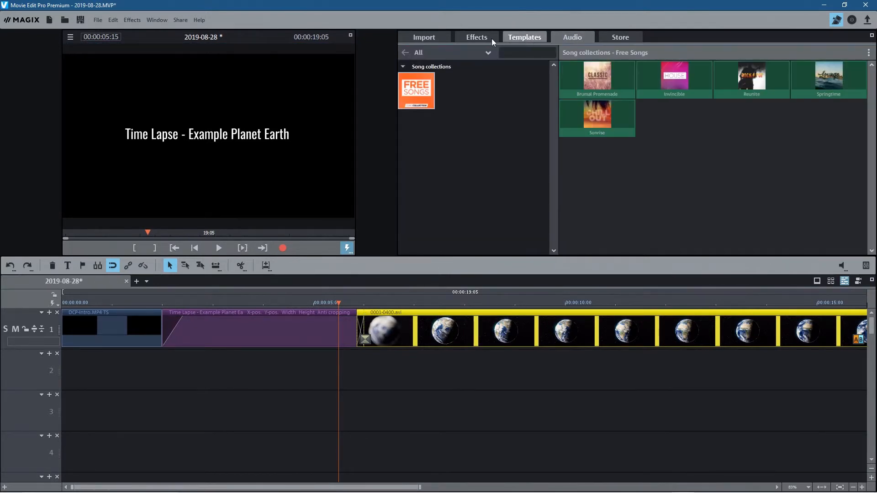
pyautogui.click(476, 37)
pyautogui.click(530, 169)
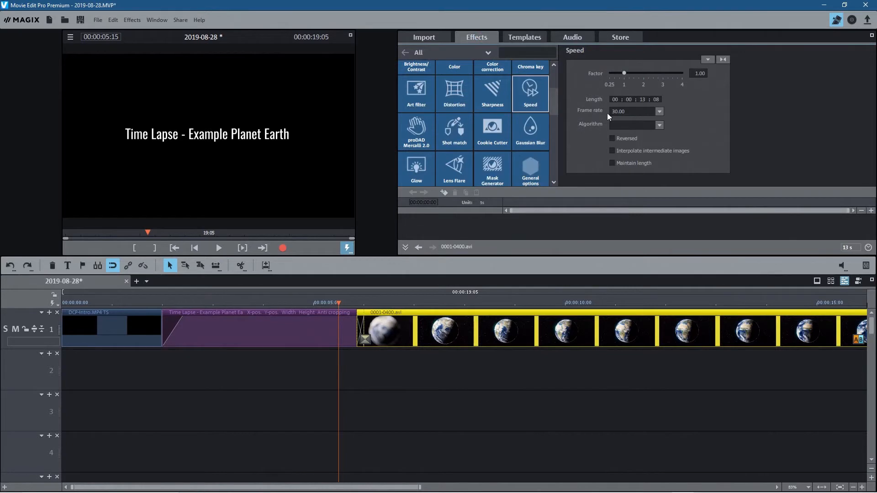
pyautogui.moveTo(624, 73); pyautogui.dragTo(709, 70)
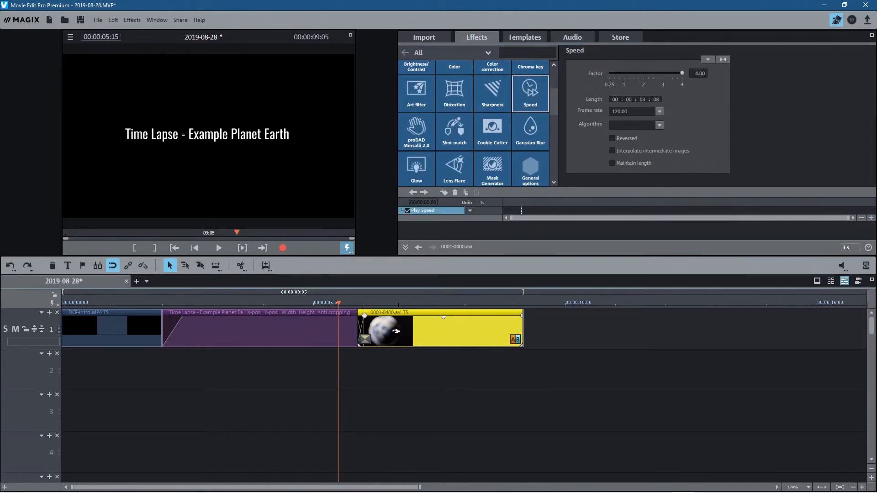
pyautogui.click(213, 249)
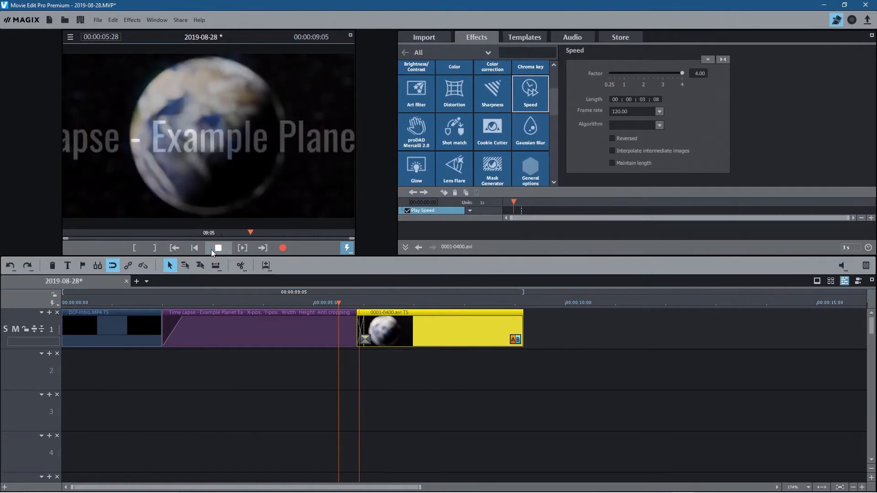
pyautogui.press('space')
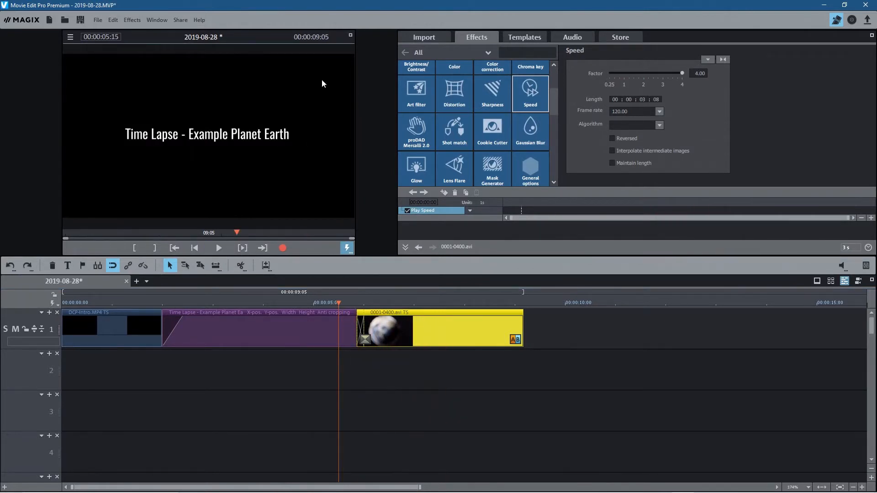
# Step: Place 02.mp4 from the Files folder on track 1 just after the sped-up Earth clip
pyautogui.click(527, 304)
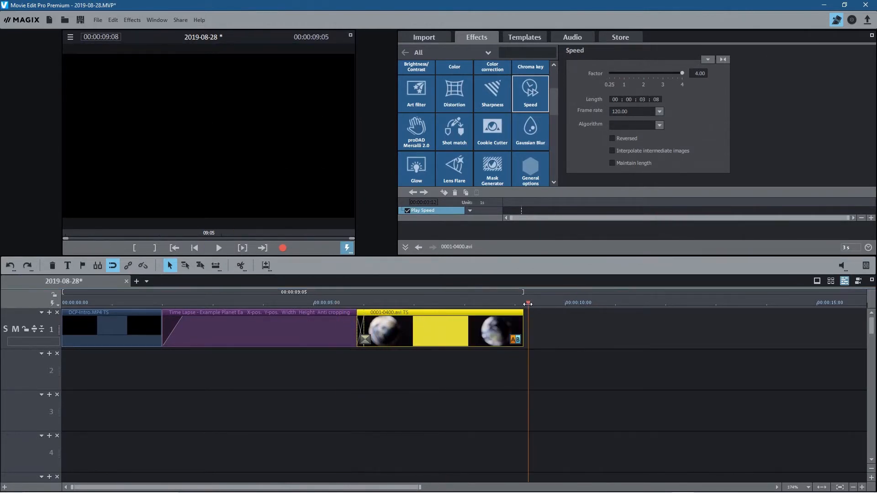
pyautogui.click(427, 37)
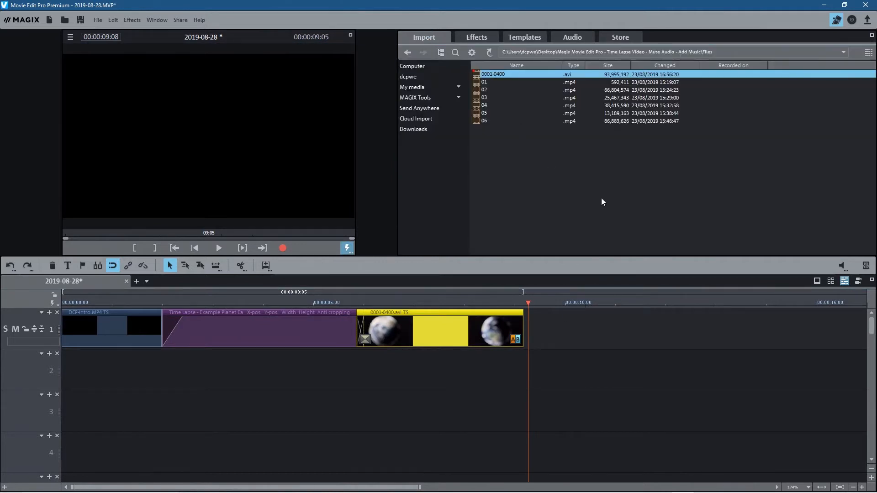
pyautogui.click(480, 83)
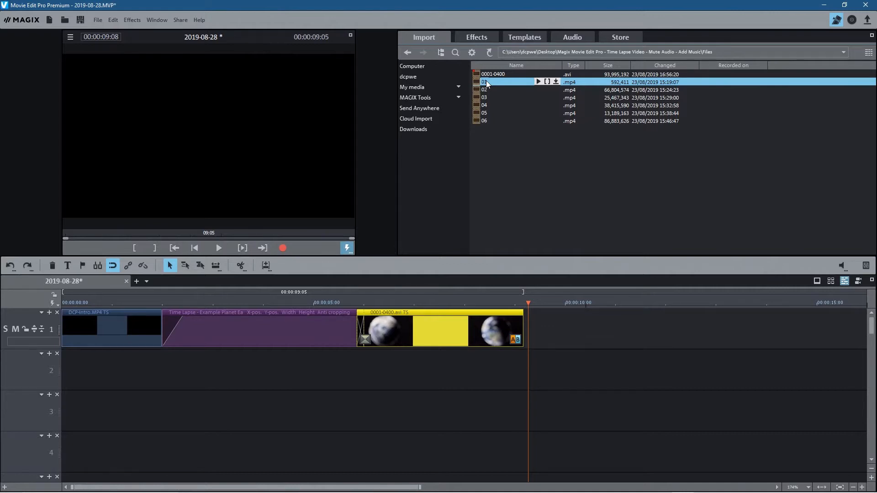
pyautogui.click(493, 90)
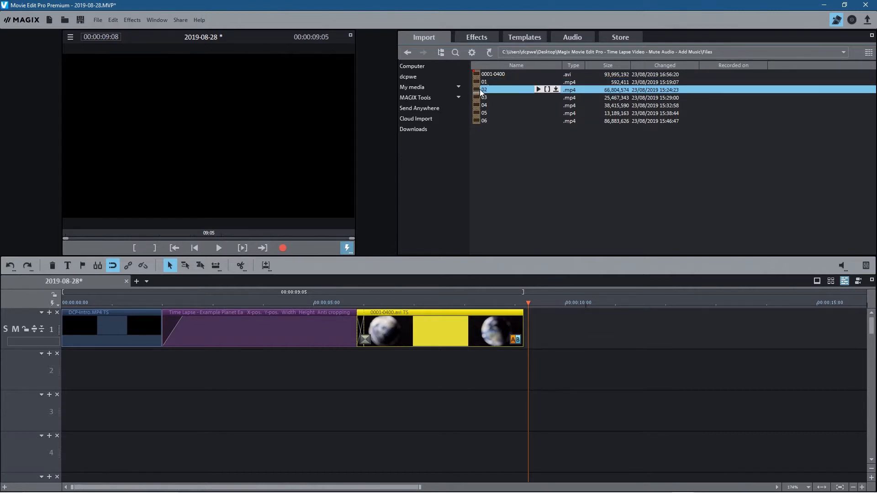
pyautogui.moveTo(482, 91); pyautogui.dragTo(577, 333)
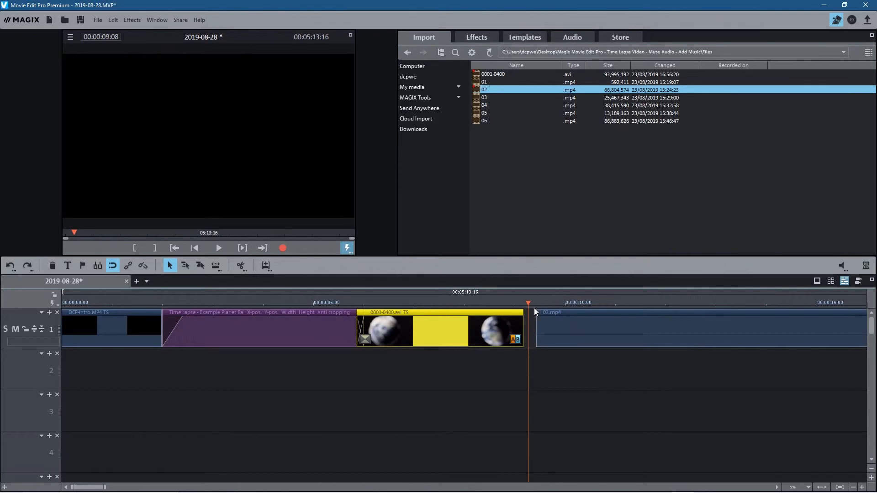
# Step: Split the 02.mp4 clip at 00:00:13:12 and select the part before the cut
pyautogui.press('space')
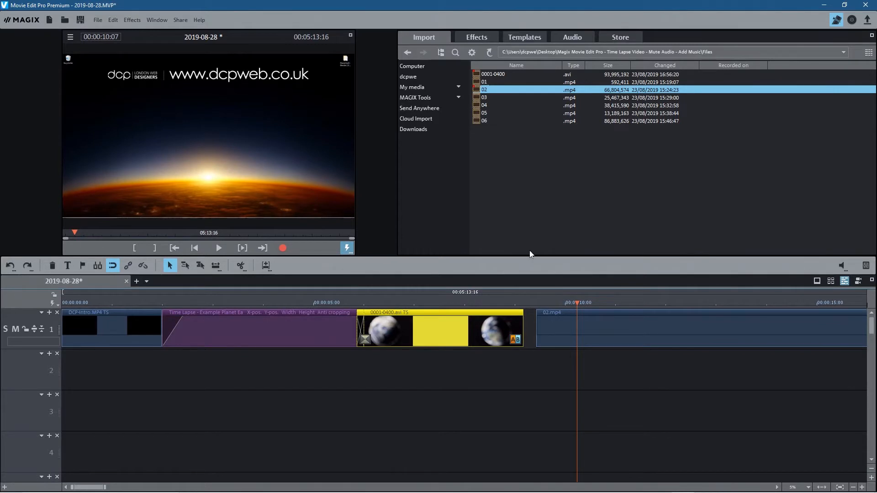
pyautogui.moveTo(578, 301); pyautogui.dragTo(657, 302)
pyautogui.click(461, 324)
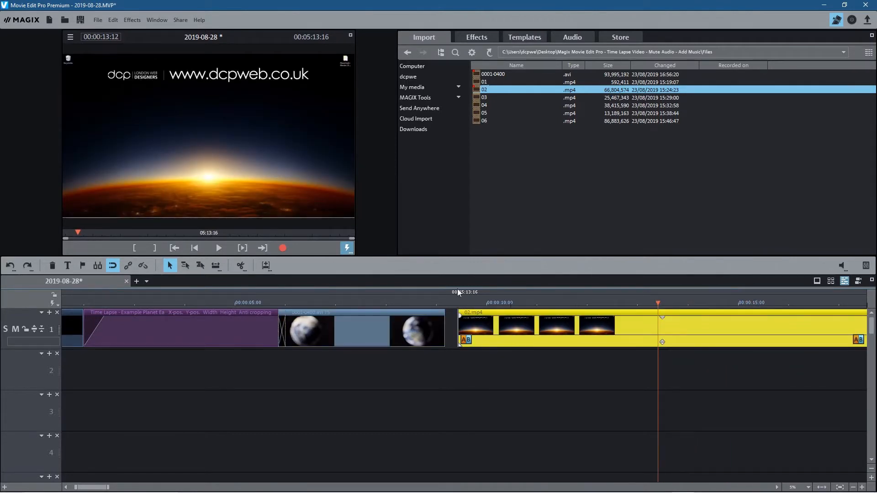
pyautogui.click(240, 266)
pyautogui.click(509, 332)
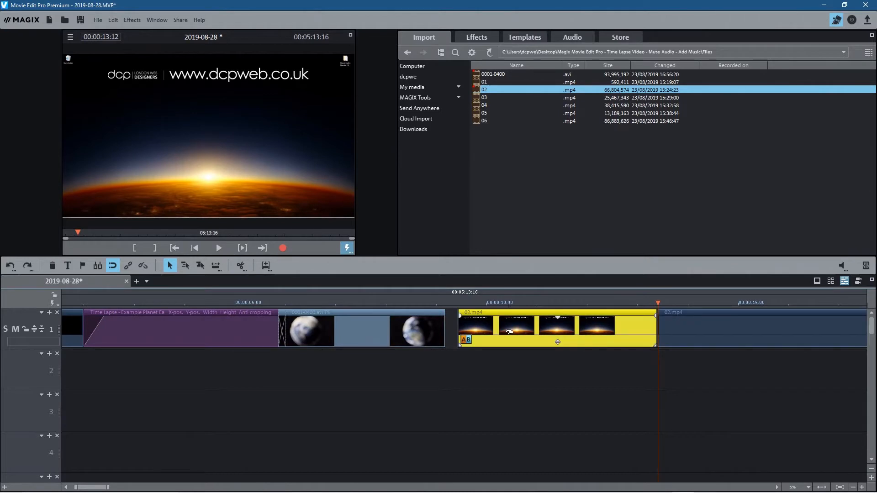
# Step: Delete the selected part before the cut and move the remaining 02.mp4 clip up to the end of the Earth clip
pyautogui.press('Delete')
pyautogui.moveTo(690, 323); pyautogui.dragTo(480, 324)
pyautogui.click(478, 303)
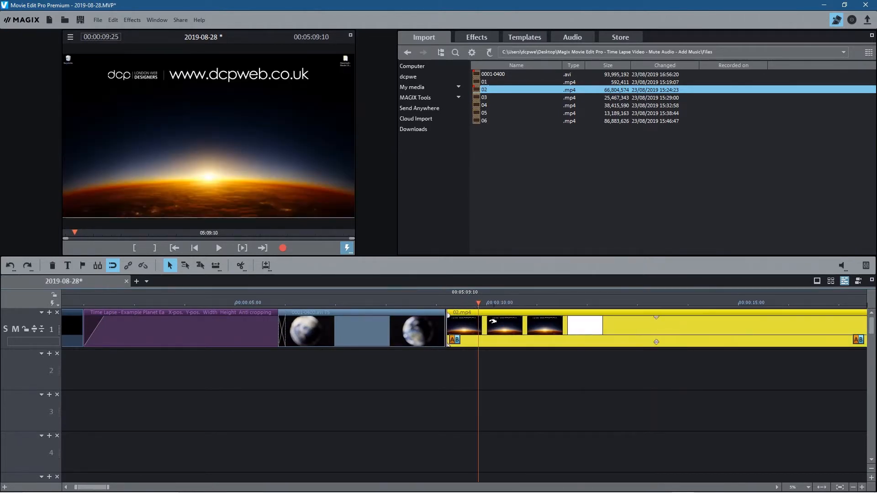
# Step: Play back the start of the 02.mp4 clip to check its sound, and mute it by lowering its volume handle to the minimum
pyautogui.click(224, 247)
pyautogui.click(229, 248)
pyautogui.moveTo(653, 344); pyautogui.dragTo(653, 336)
pyautogui.click(223, 248)
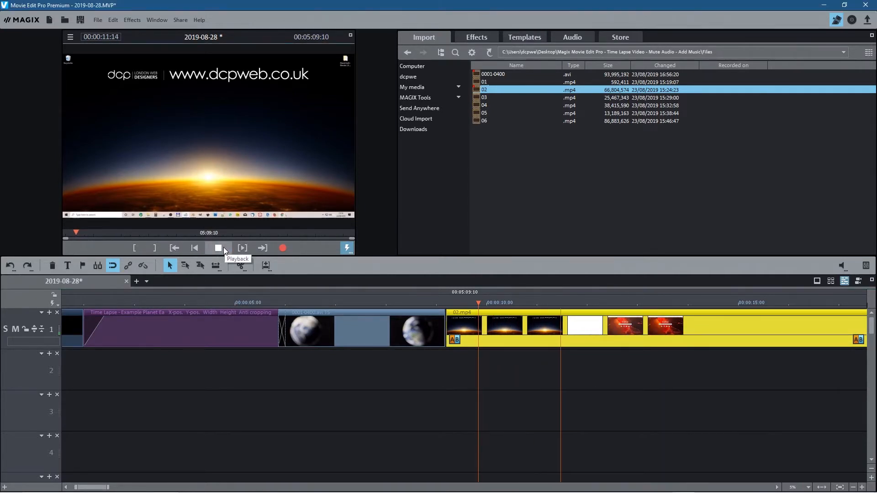
pyautogui.click(224, 247)
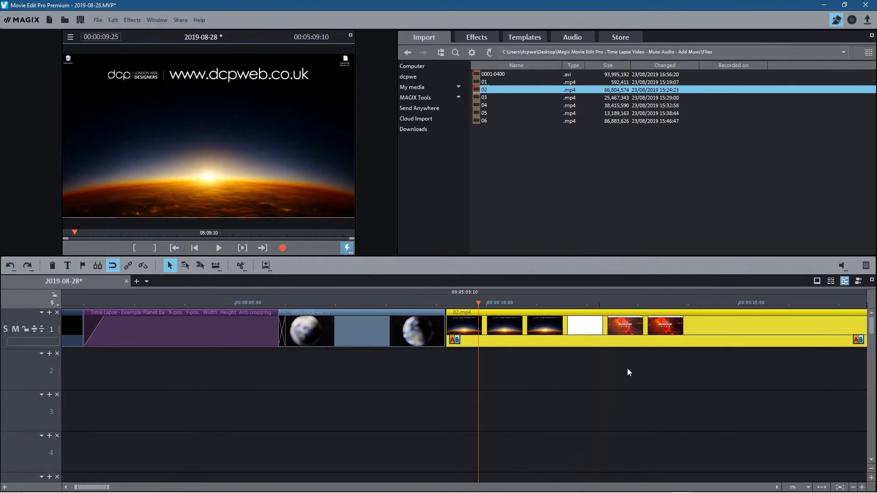
pyautogui.click(655, 341)
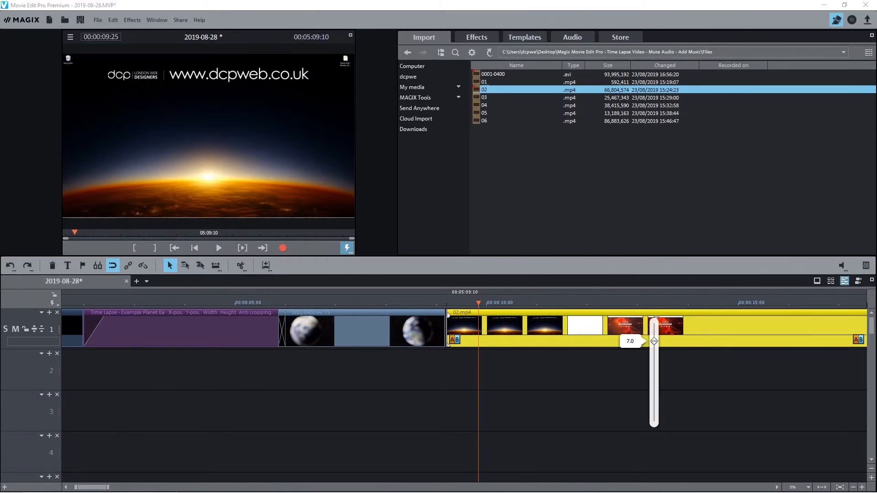
pyautogui.moveTo(654, 341); pyautogui.dragTo(654, 418)
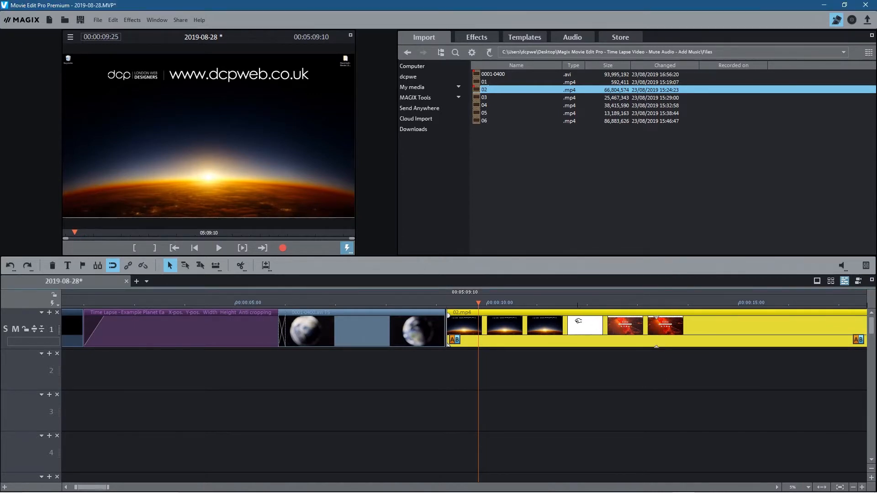
# Step: Apply the Speed effect to the 02.mp4 clip with a factor of 4.00 and deselect the clip
pyautogui.click(476, 37)
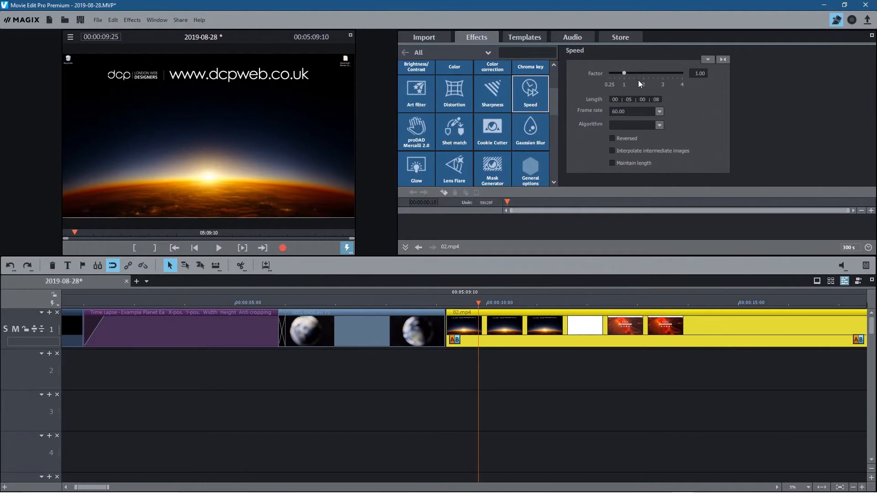
pyautogui.moveTo(621, 73); pyautogui.dragTo(717, 75)
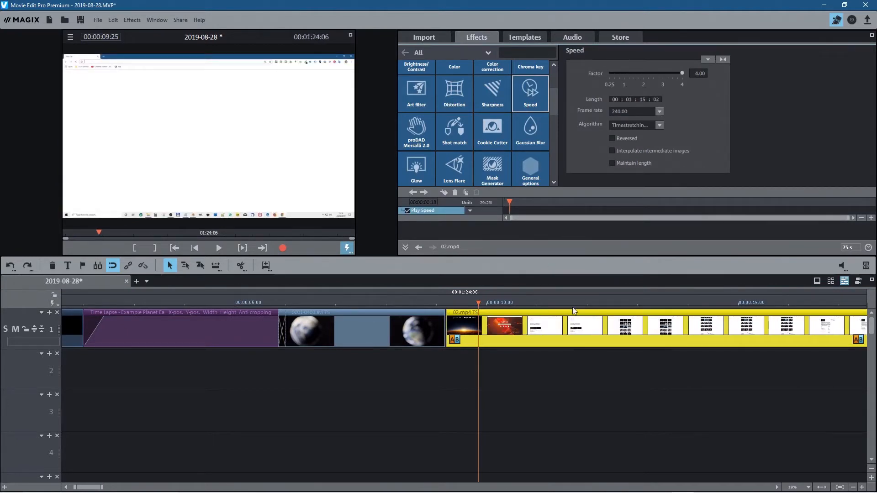
pyautogui.click(601, 391)
# Step: Move the 02.mp4 clip so its start slightly overlaps the end of the Earth clip, and play back the transition
pyautogui.scroll(-8, 544, 390)
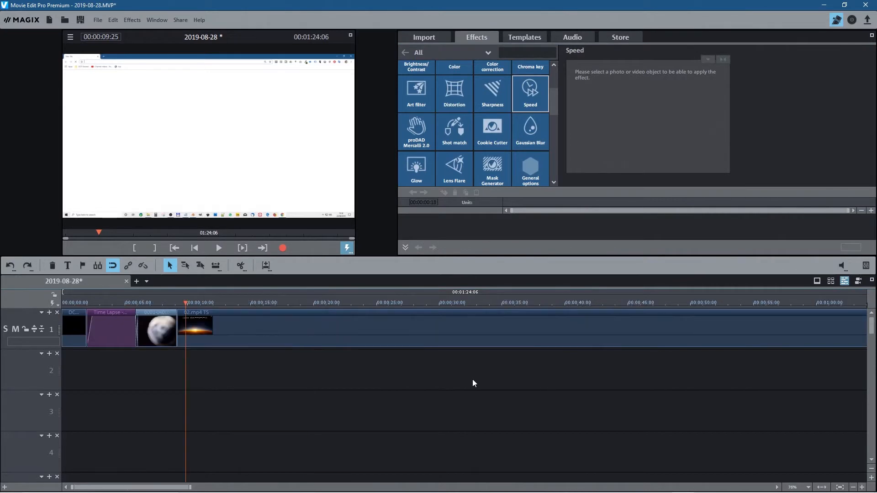
pyautogui.scroll(6, 289, 340)
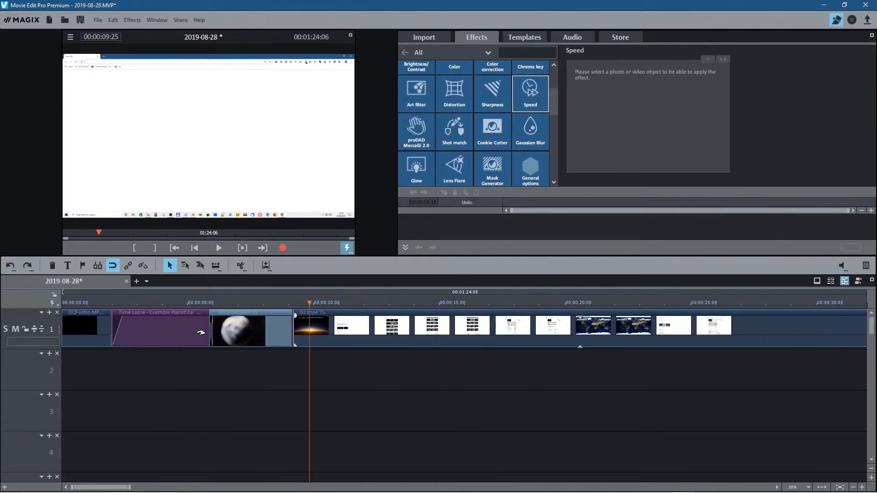
pyautogui.moveTo(441, 328); pyautogui.dragTo(435, 329)
pyautogui.click(416, 304)
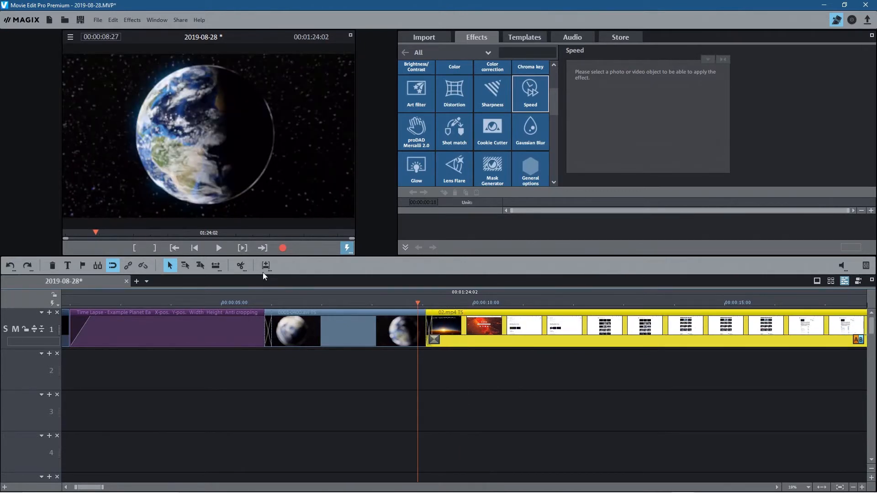
pyautogui.click(218, 249)
pyautogui.click(217, 249)
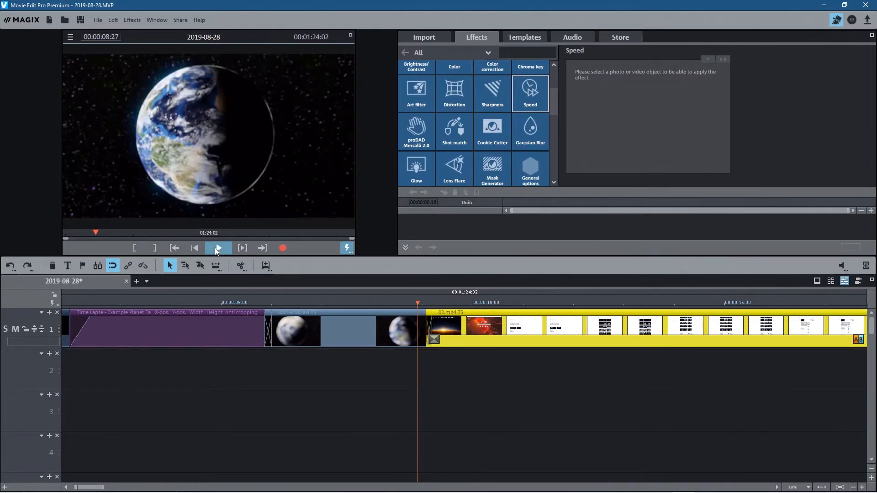
# Step: Move the 02.mp4 clip slightly earlier to lengthen its overlap with the Earth clip, and preview the transition and the clip's frames
pyautogui.moveTo(475, 315); pyautogui.dragTo(464, 315)
pyautogui.click(379, 324)
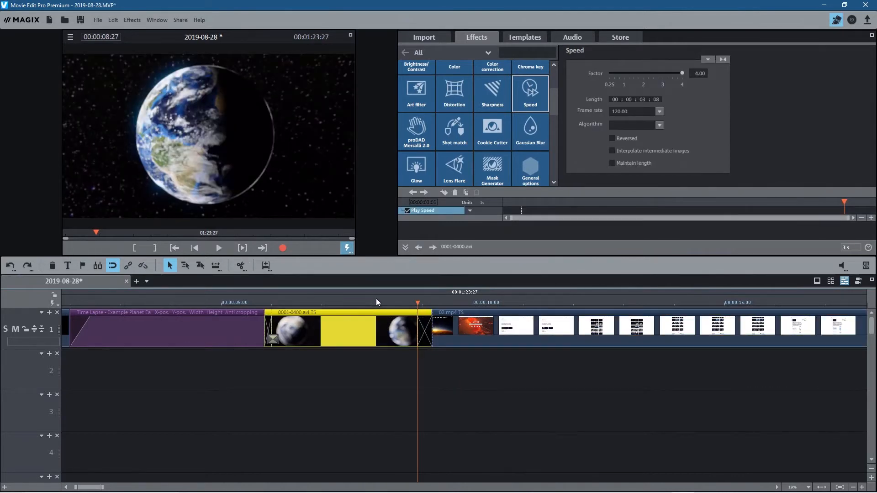
pyautogui.click(386, 302)
pyautogui.click(217, 247)
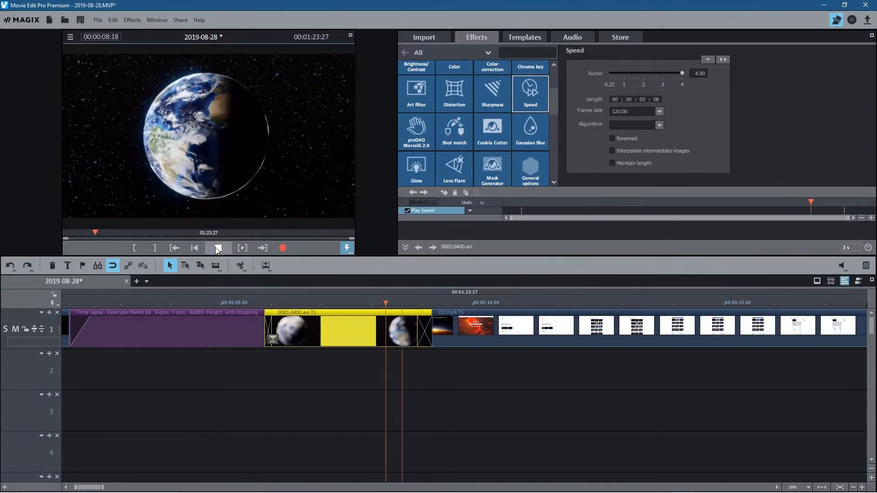
pyautogui.click(216, 248)
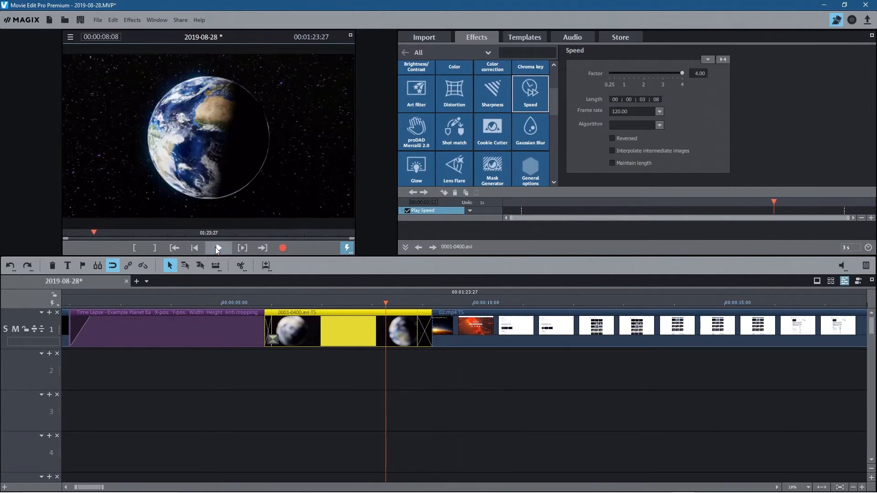
pyautogui.click(565, 302)
pyautogui.click(757, 302)
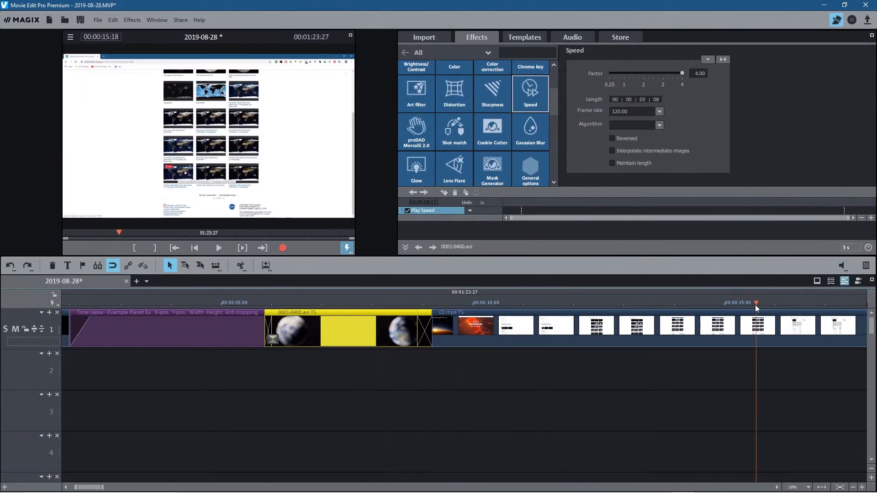
# Step: Place 03.mp4 from the Files folder on track 1 directly after the sped-up 02.mp4 clip
pyautogui.click(636, 397)
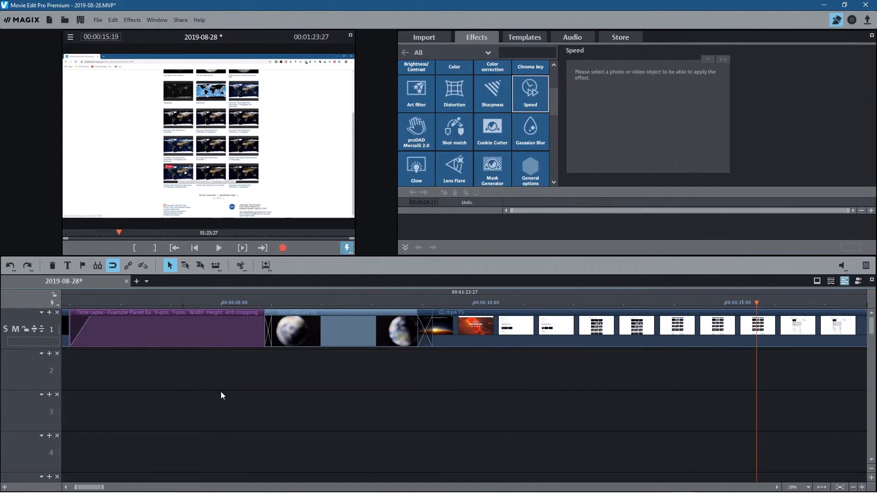
pyautogui.scroll(-10, 489, 403)
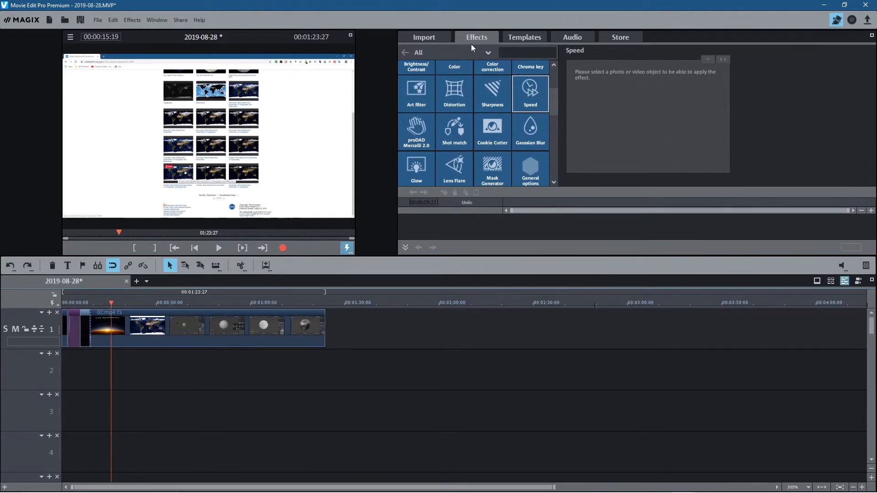
pyautogui.click(424, 37)
pyautogui.moveTo(548, 97); pyautogui.dragTo(351, 318)
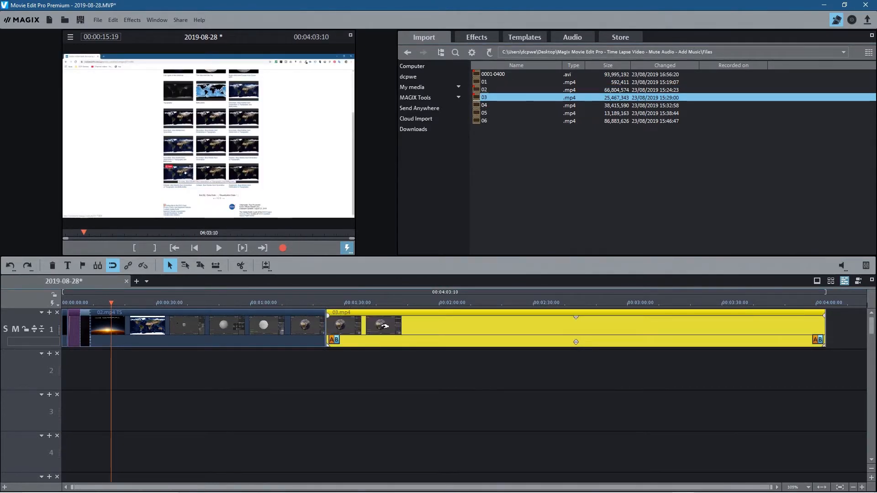
# Step: Lower the 03.mp4 clip's volume to the minimum and set its Speed effect factor to 4.00
pyautogui.moveTo(576, 343); pyautogui.dragTo(575, 413)
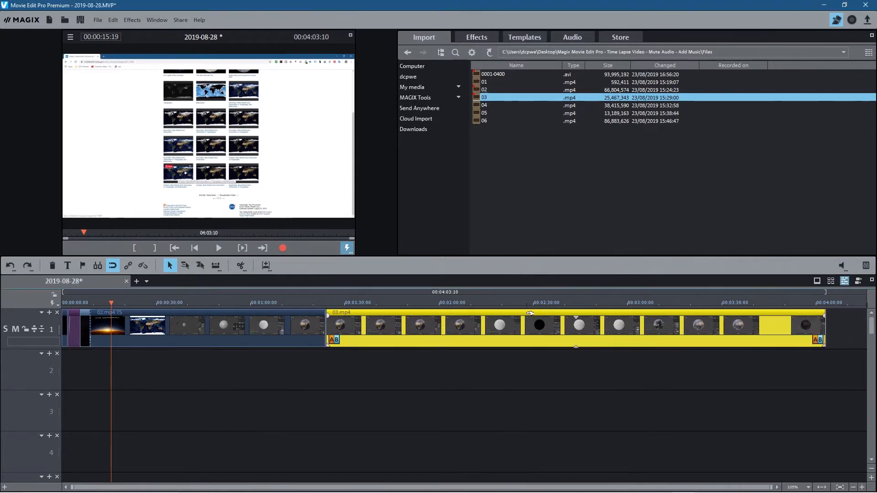
pyautogui.click(495, 39)
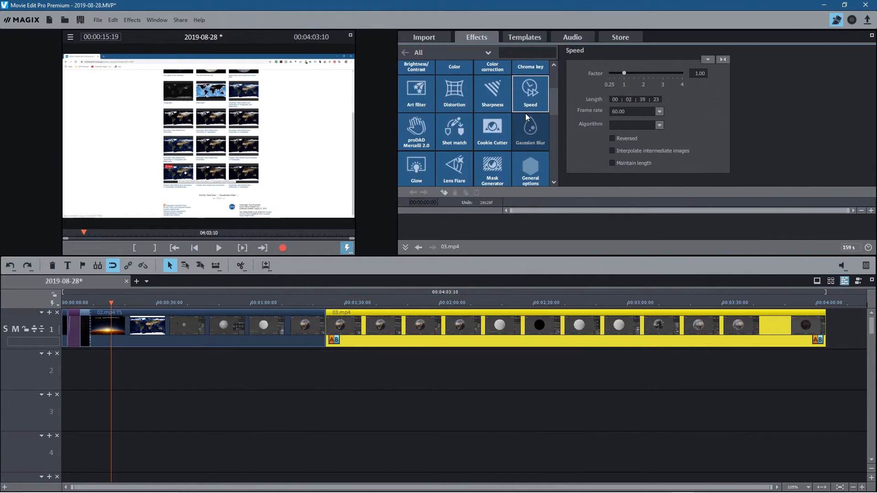
pyautogui.click(530, 97)
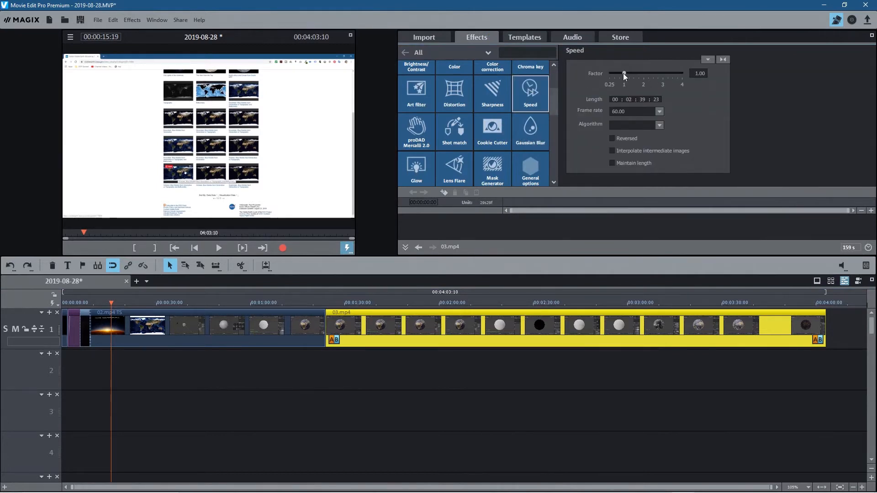
pyautogui.moveTo(624, 73); pyautogui.dragTo(730, 73)
# Step: Place 04.mp4 from the Files folder on track 1 directly after the sped-up 03.mp4 clip
pyautogui.click(426, 36)
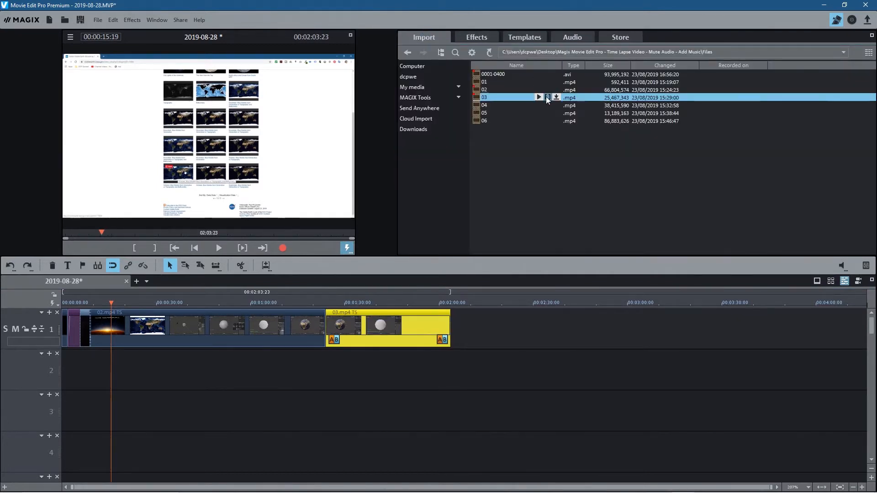
pyautogui.moveTo(488, 104); pyautogui.dragTo(486, 325)
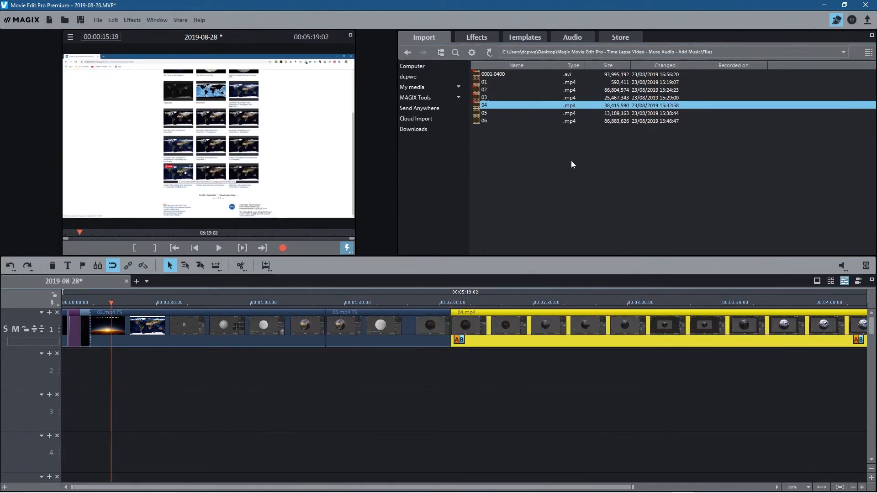
# Step: Lower the 04.mp4 clip's volume to the minimum and set its Speed effect factor to 4.00
pyautogui.moveTo(657, 343); pyautogui.dragTo(658, 413)
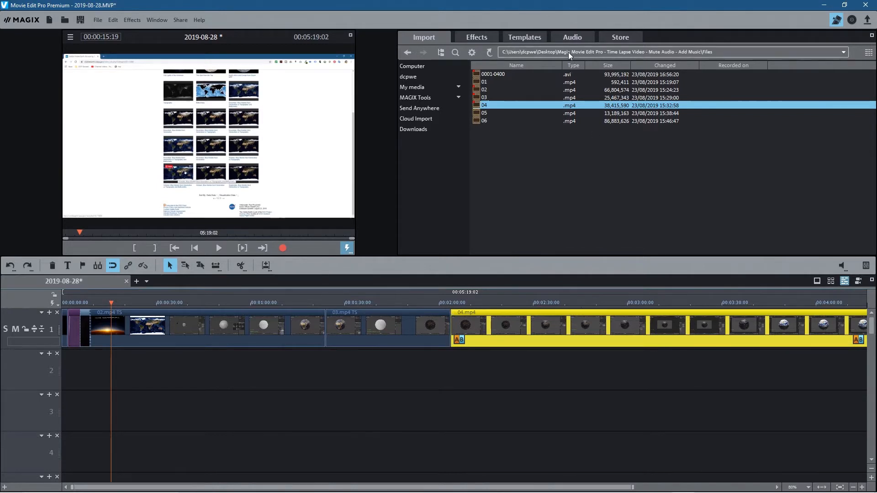
pyautogui.click(487, 39)
pyautogui.moveTo(623, 71); pyautogui.dragTo(767, 76)
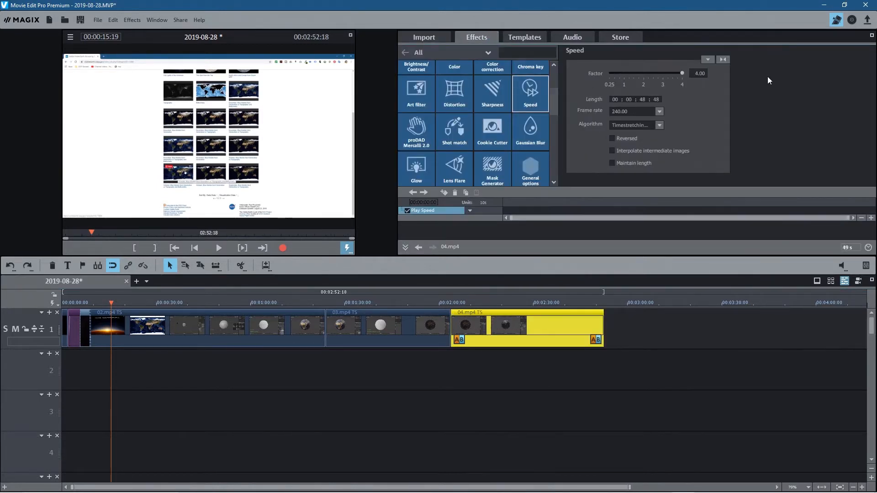
# Step: Place 05.mp4 from the Files folder on track 1 directly after the sped-up 04.mp4 clip and select it
pyautogui.click(431, 37)
pyautogui.moveTo(516, 115); pyautogui.dragTo(644, 329)
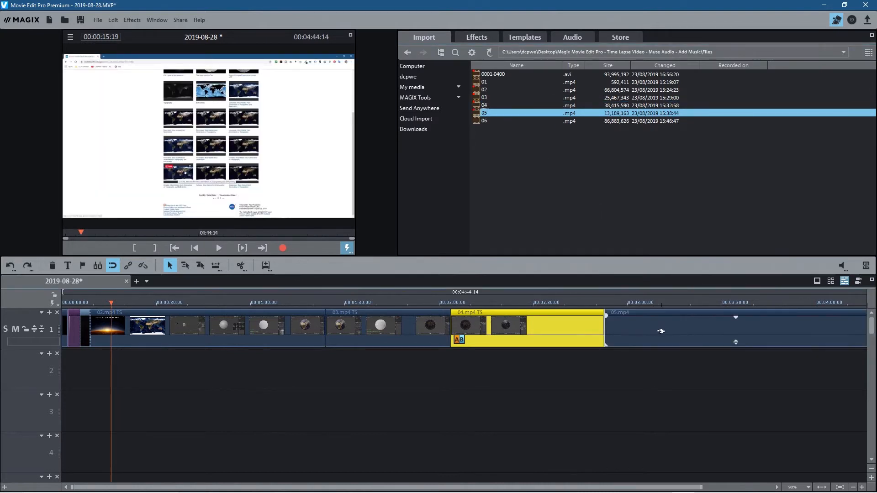
pyautogui.hscroll(5, 579, 393)
pyautogui.click(317, 328)
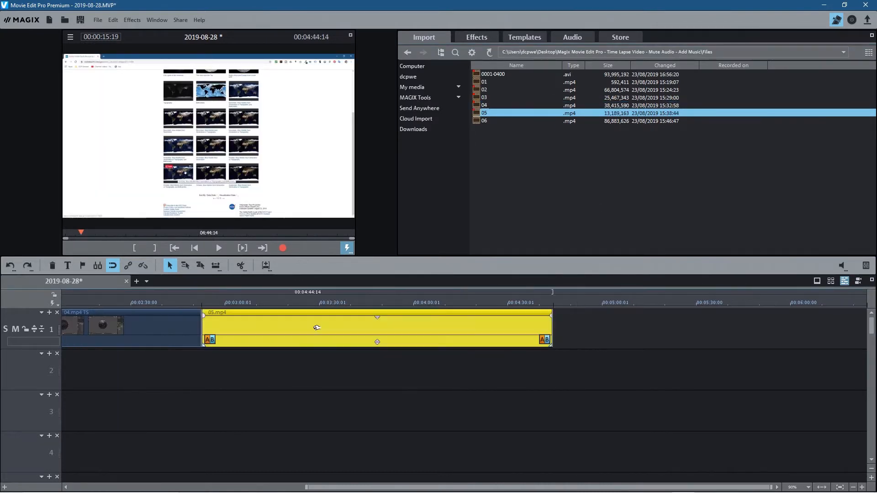
# Step: Lower the 05.mp4 clip's volume to the minimum and set its Speed effect factor to 4.00
pyautogui.moveTo(377, 342); pyautogui.dragTo(377, 416)
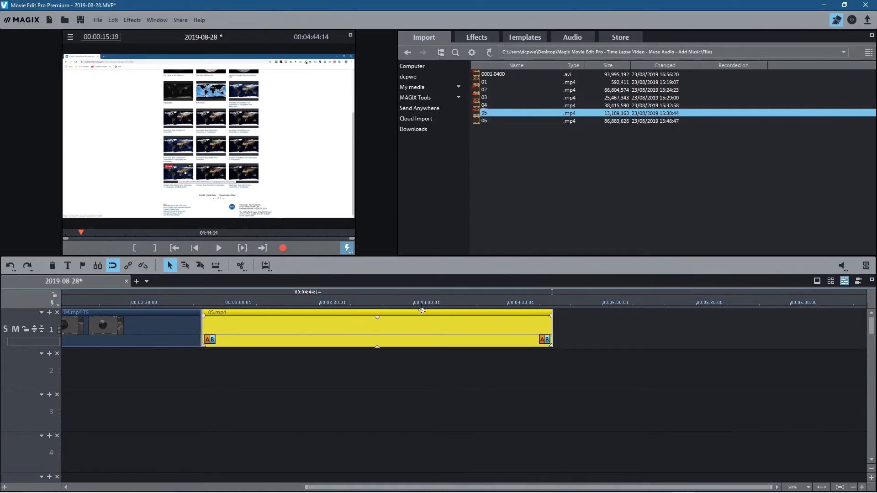
pyautogui.click(492, 42)
pyautogui.moveTo(624, 74); pyautogui.dragTo(724, 78)
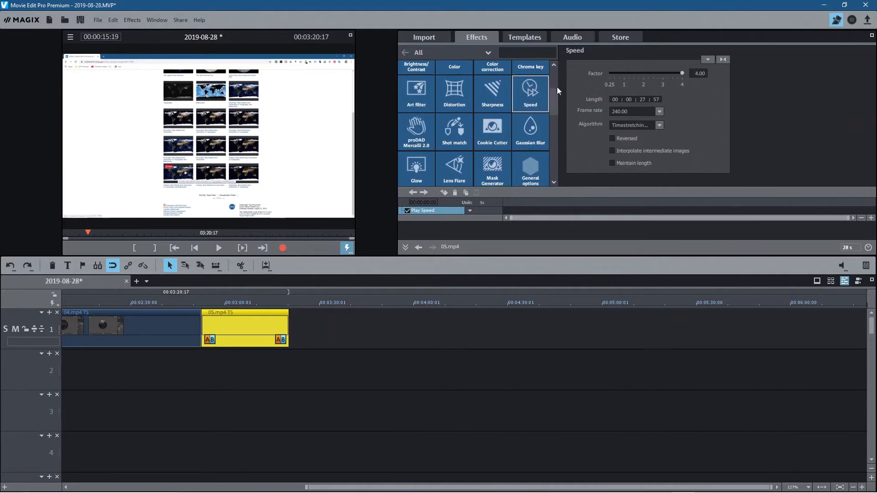
# Step: Place 06.mp4 from the Files folder on track 1 directly after the sped-up 05.mp4 clip
pyautogui.click(427, 38)
pyautogui.click(482, 122)
pyautogui.moveTo(482, 122); pyautogui.dragTo(333, 328)
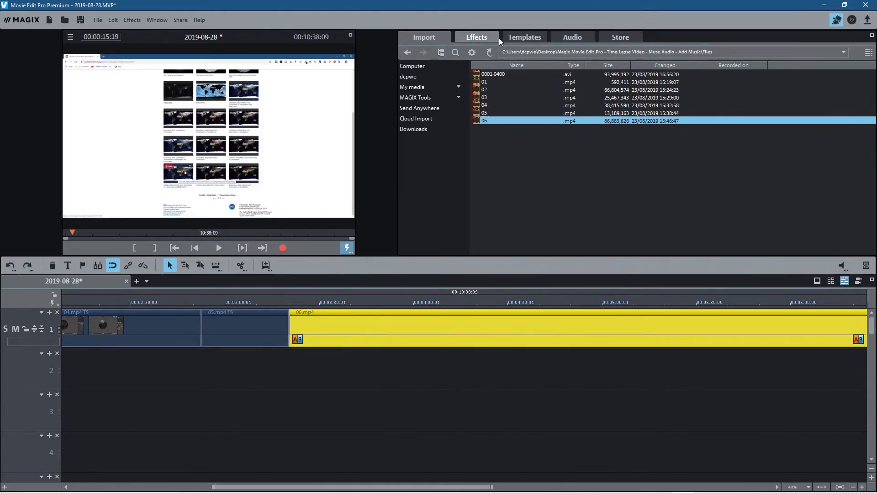
# Step: Set the Speed effect factor of the 06.mp4 clip to 4.00 and deselect the clip
pyautogui.click(480, 35)
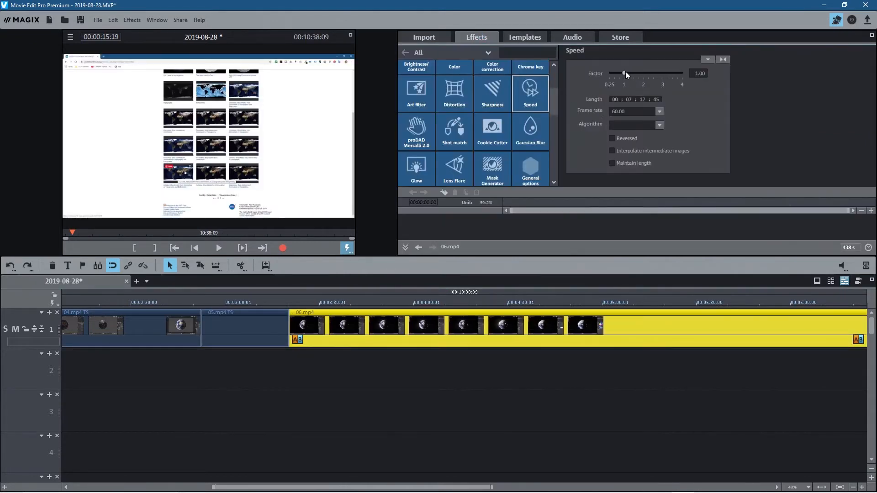
pyautogui.moveTo(624, 73); pyautogui.dragTo(766, 75)
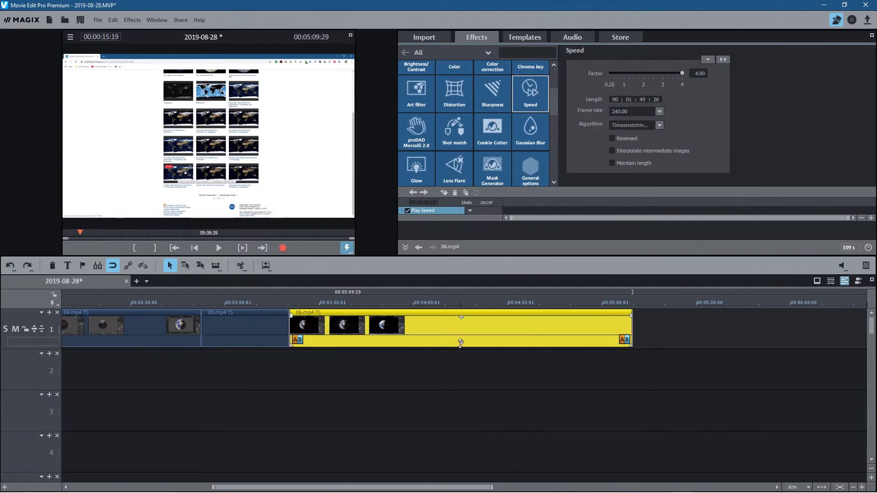
pyautogui.click(429, 381)
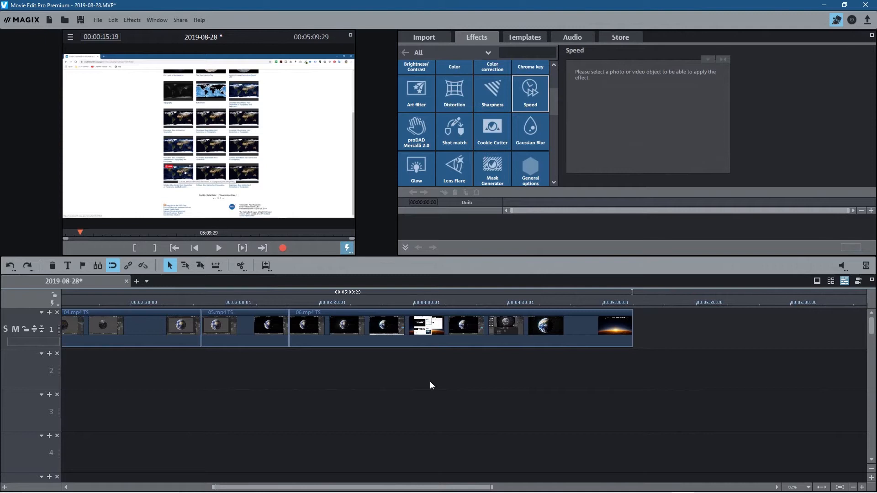
pyautogui.hscroll(-1, 429, 382)
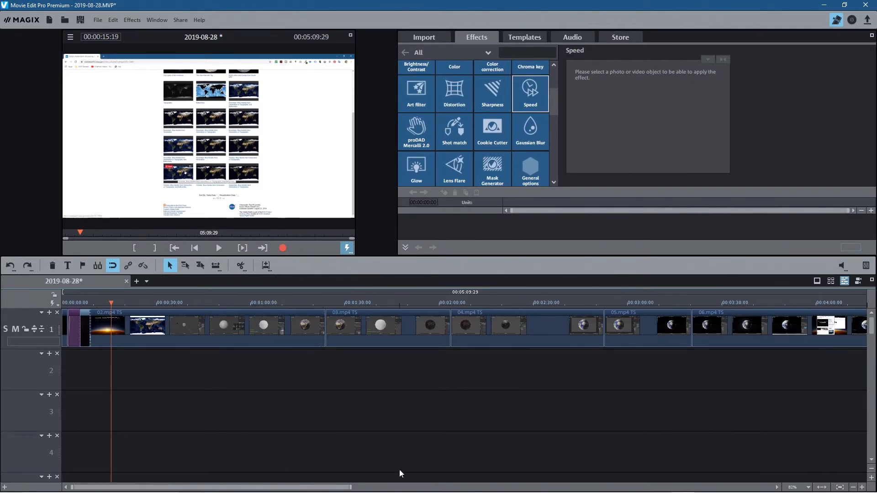
pyautogui.moveTo(504, 479)
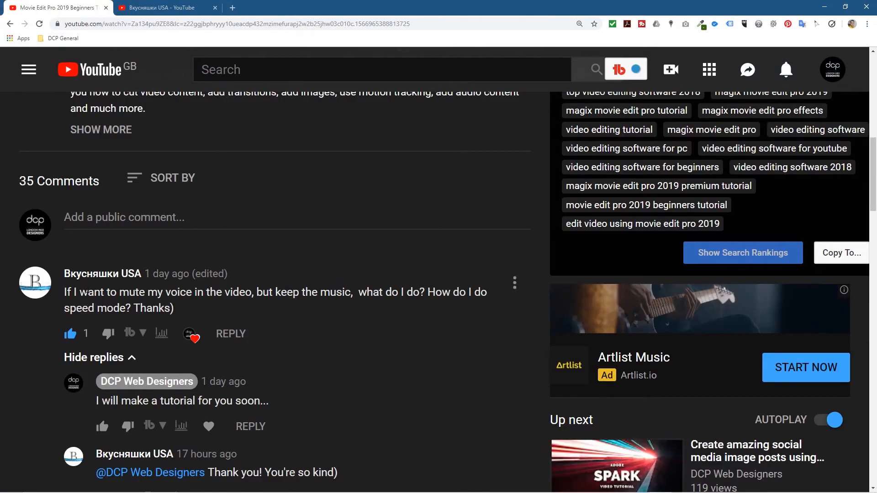
# Step: Highlight the comment's question about muting the voice in a video while keeping the music
pyautogui.moveTo(71, 292); pyautogui.dragTo(353, 292)
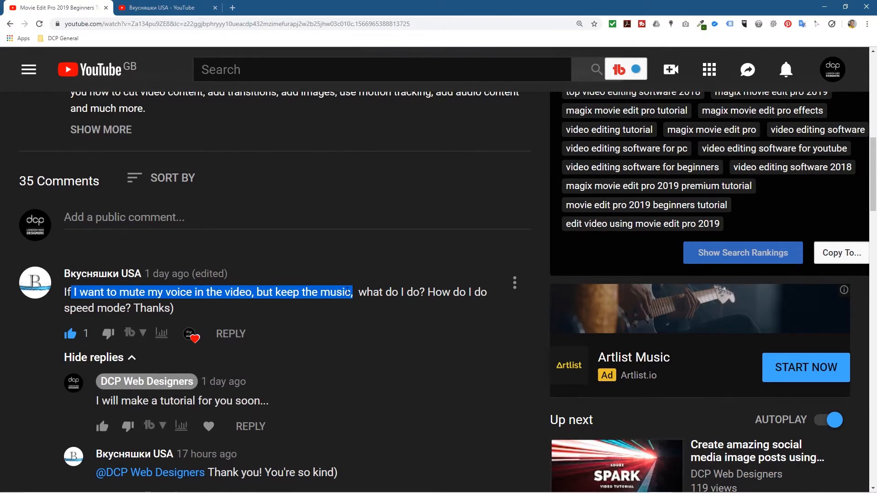
# Step: Search the web for "youtube free audio" in a new browser tab and open YouTube's Audio Library of free music
pyautogui.click(233, 8)
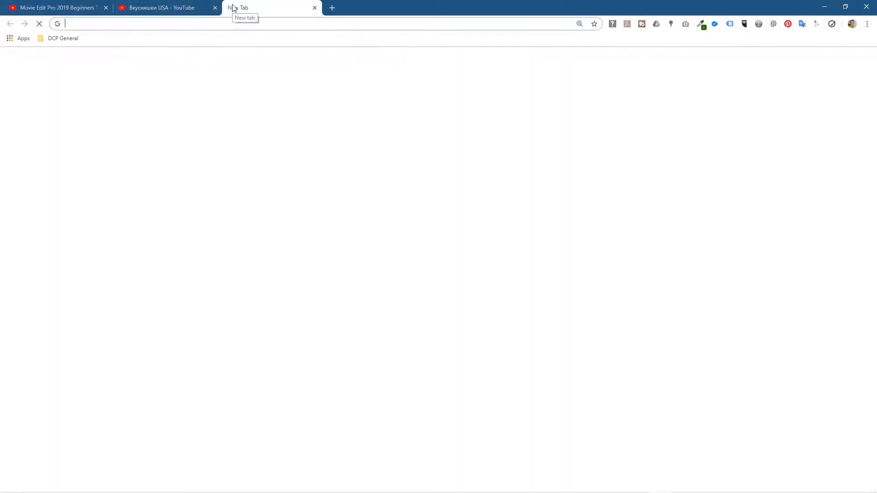
pyautogui.write('youyube')
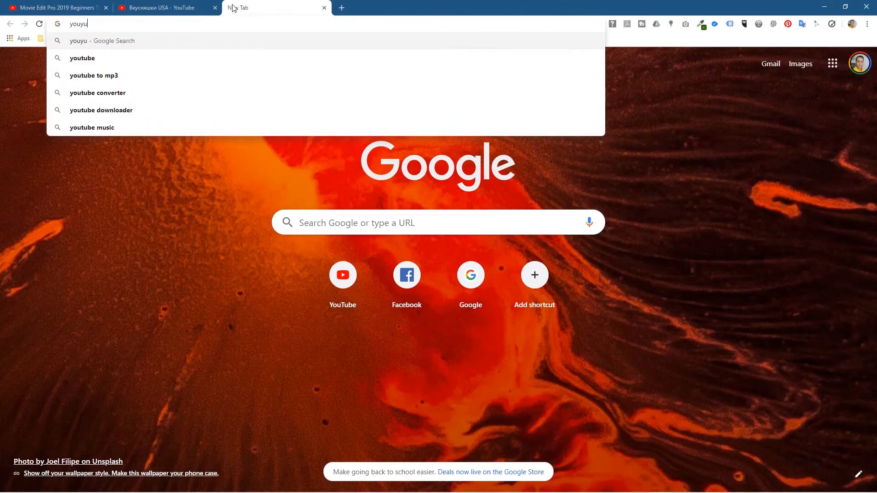
pyautogui.press('Down')
pyautogui.press('Down')
pyautogui.press('Up')
pyautogui.hotkey('ctrl', 'shift', 'Left')
pyautogui.hotkey('ctrl', 'shift', 'Left')
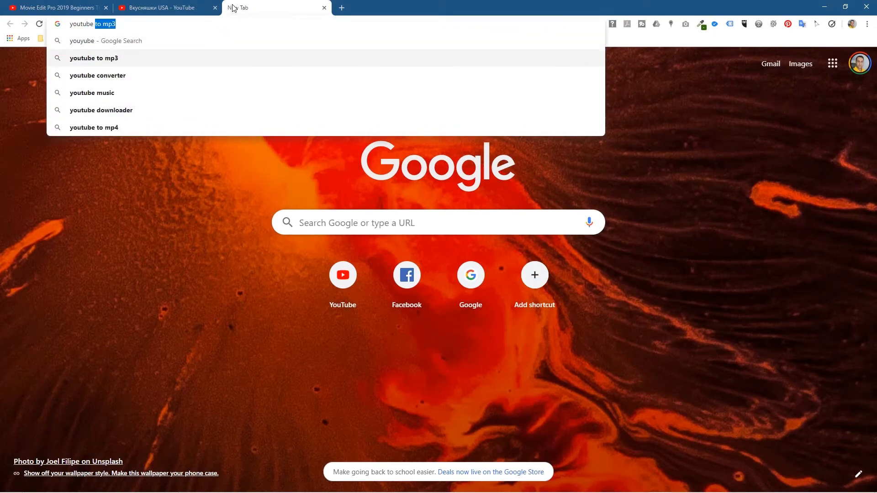
pyautogui.write('free')
pyautogui.press('Return')
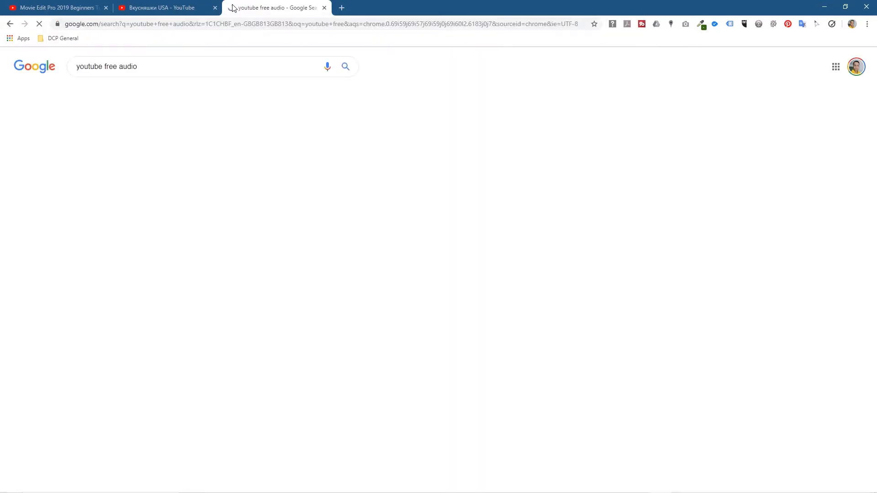
pyautogui.click(109, 135)
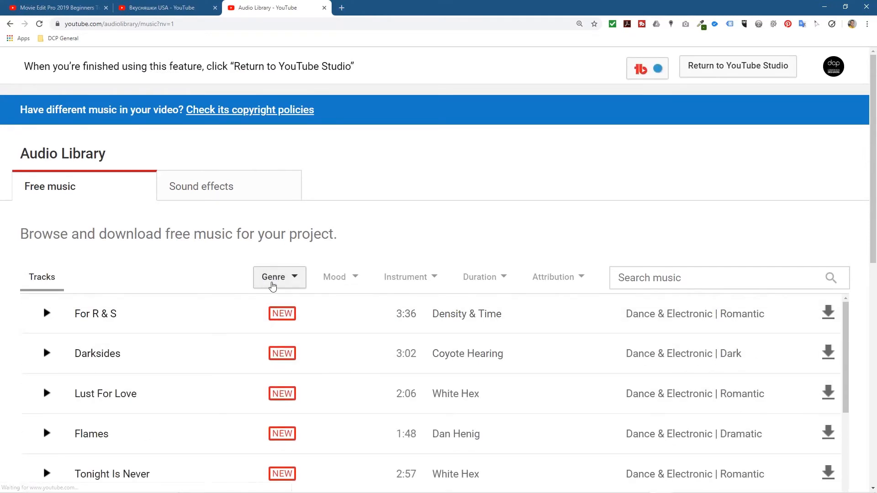
# Step: Examine the mood and genre filter choices for the free music tracks without applying any
pyautogui.click(275, 277)
pyautogui.click(331, 278)
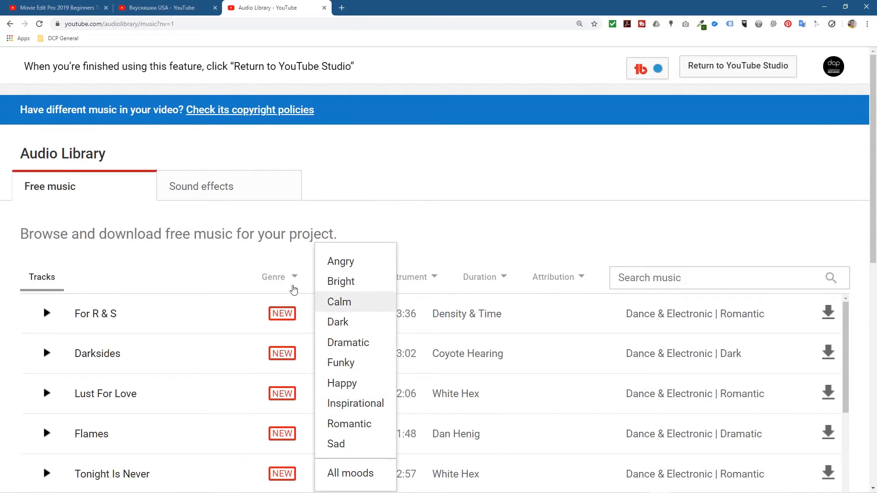
pyautogui.click(279, 282)
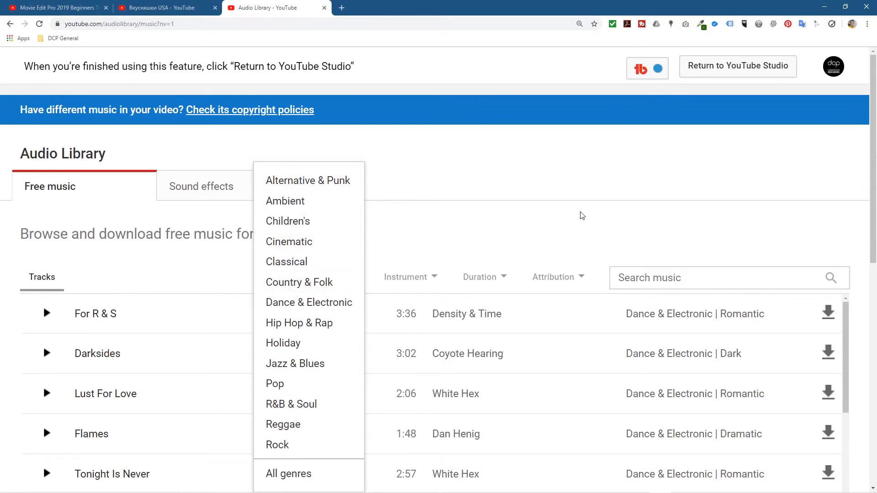
pyautogui.click(561, 212)
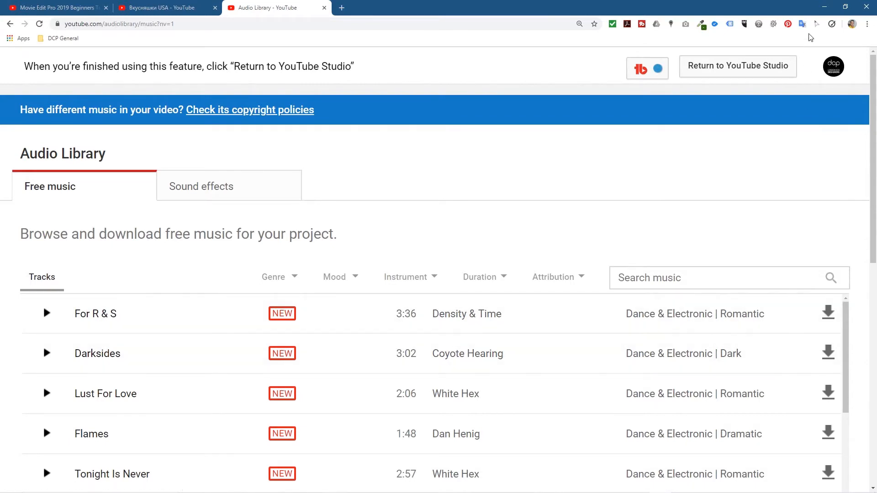
# Step: Minimize the browser and select Tiptoe_Out_the_Back.mp3 in the project's file folder
pyautogui.click(824, 8)
pyautogui.click(824, 7)
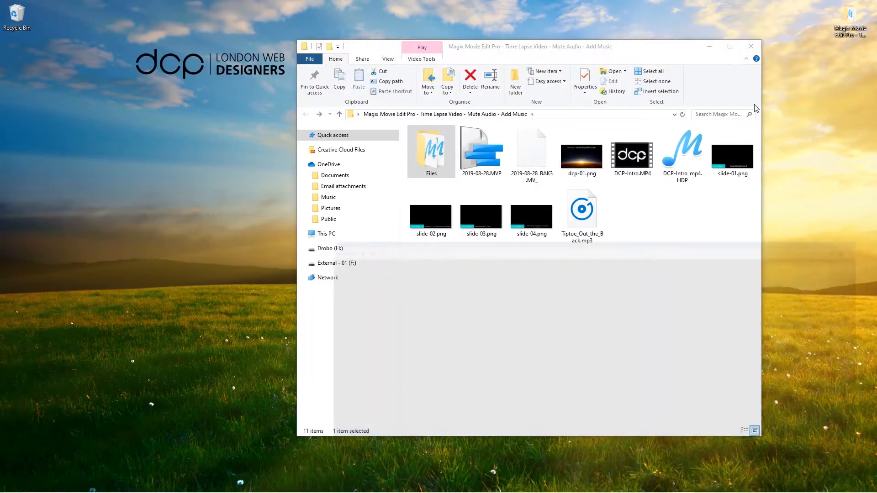
pyautogui.click(591, 226)
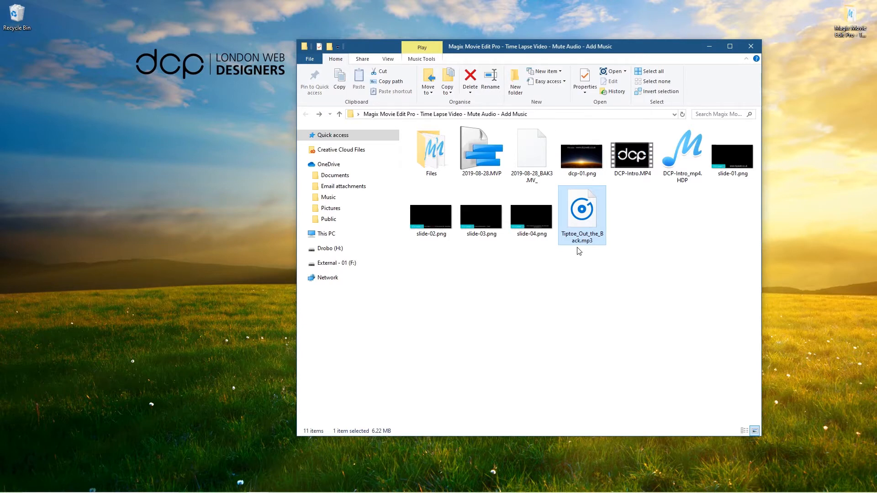
pyautogui.moveTo(583, 231); pyautogui.dragTo(587, 218)
pyautogui.press('alt')
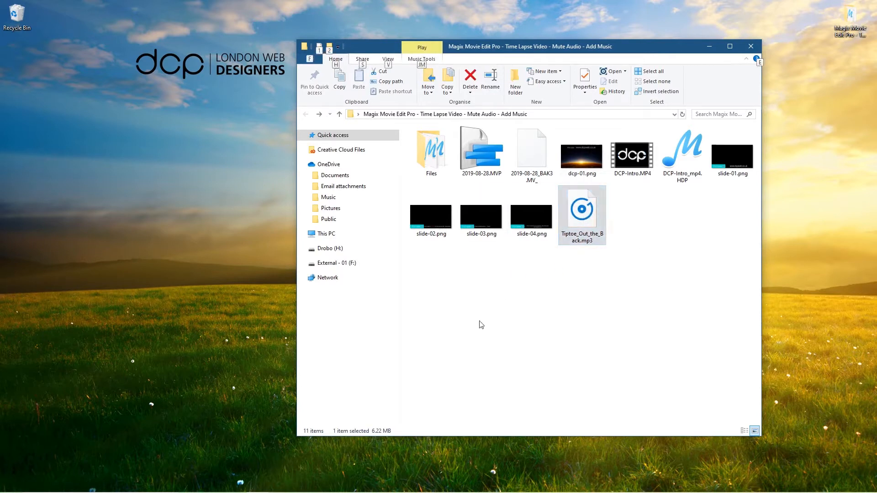
# Step: Switch to Movie Edit Pro, return the playhead to the start of the timeline and save the project
pyautogui.moveTo(577, 481)
pyautogui.click(677, 486)
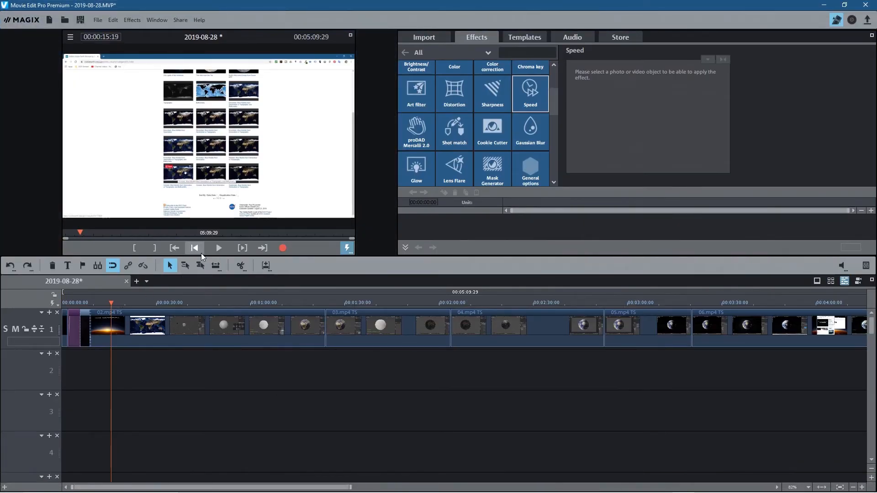
pyautogui.click(178, 247)
pyautogui.hotkey('ctrl', 's')
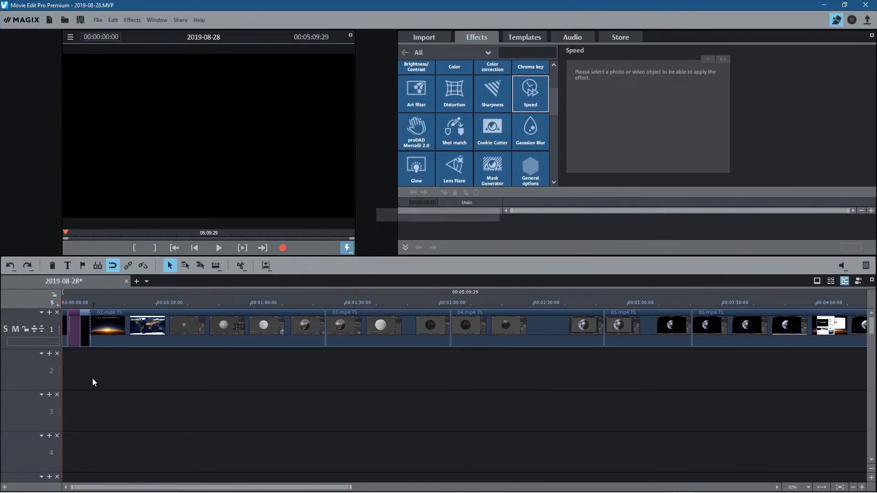
# Step: Place Tiptoe_Out_the_Back.mp3 from the main project folder at the start of track 3 and lower its volume almost to the minimum
pyautogui.click(422, 38)
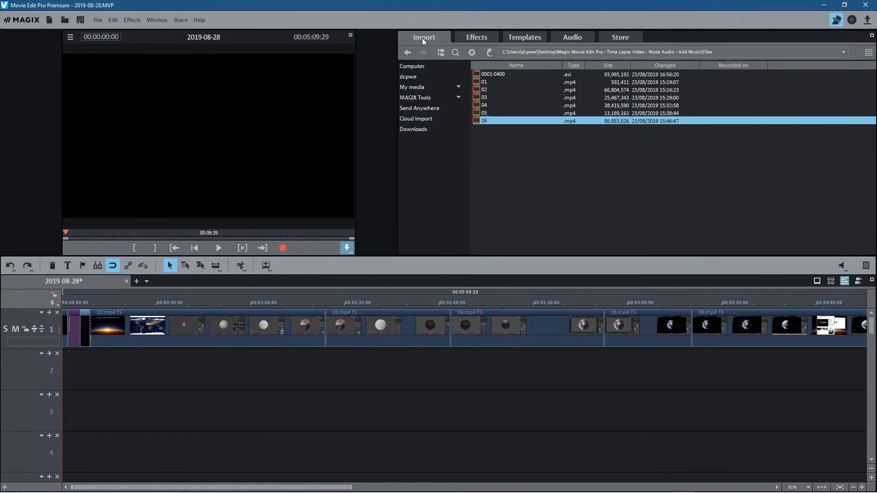
pyautogui.click(490, 52)
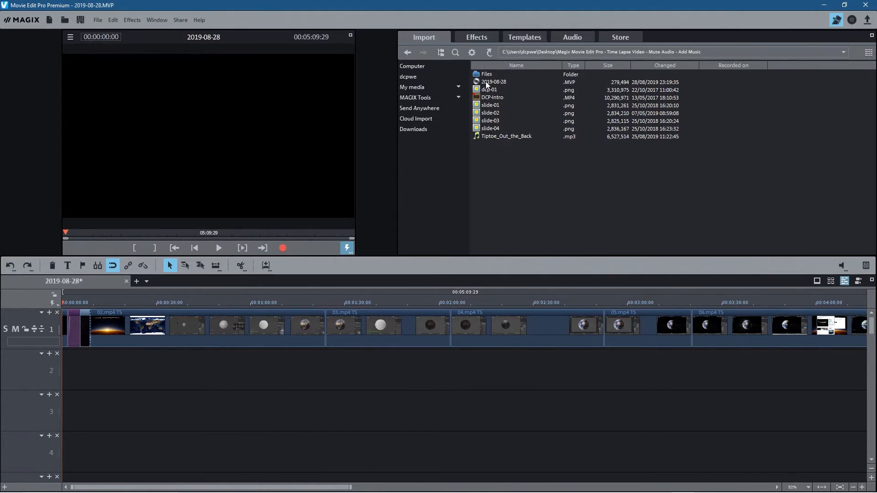
pyautogui.click(497, 137)
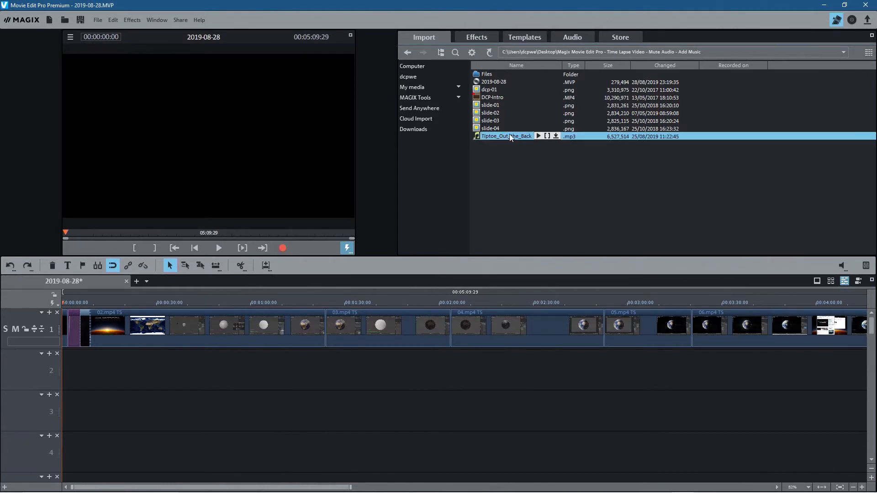
pyautogui.moveTo(121, 404); pyautogui.dragTo(92, 410)
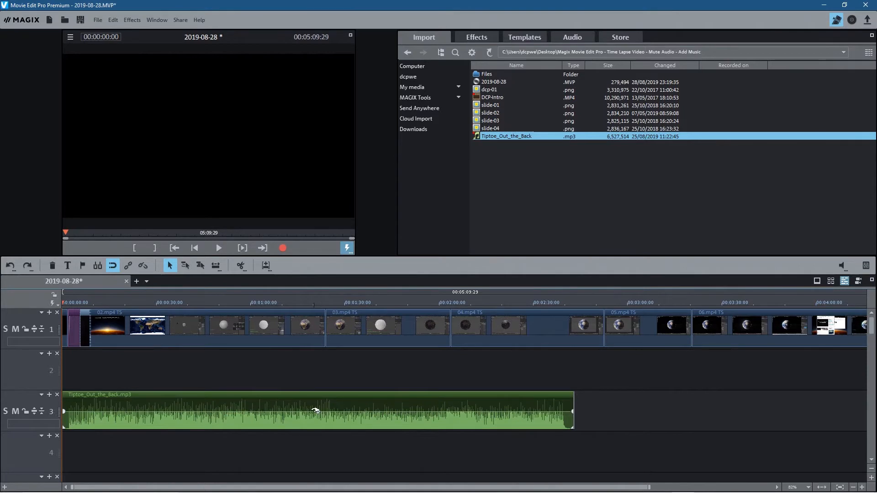
pyautogui.moveTo(318, 413); pyautogui.dragTo(318, 453)
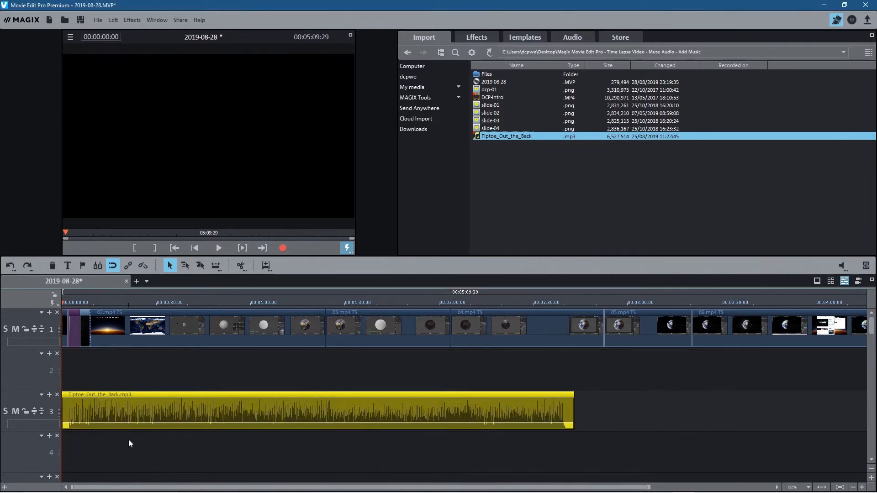
# Step: Split the music clip at 00:00:02:10, delete its silent opening and move the remaining part to the start of track 3
pyautogui.scroll(10, 165, 420)
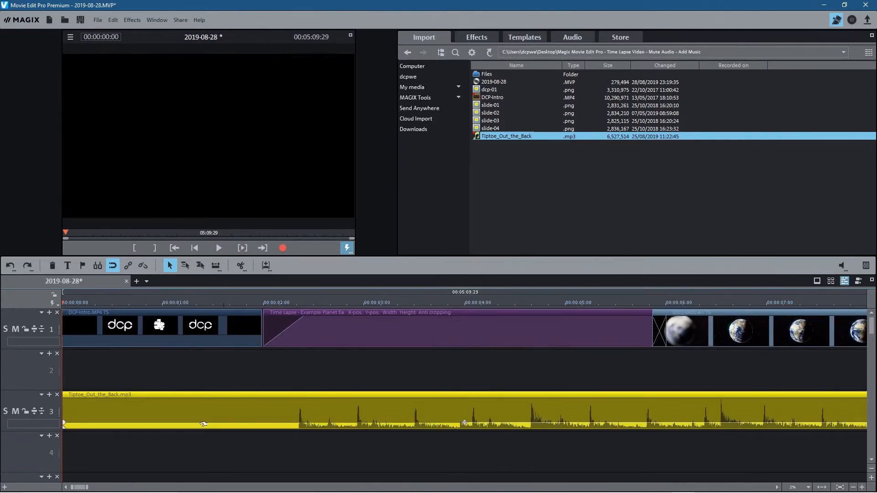
pyautogui.click(289, 305)
pyautogui.moveTo(288, 308); pyautogui.dragTo(296, 309)
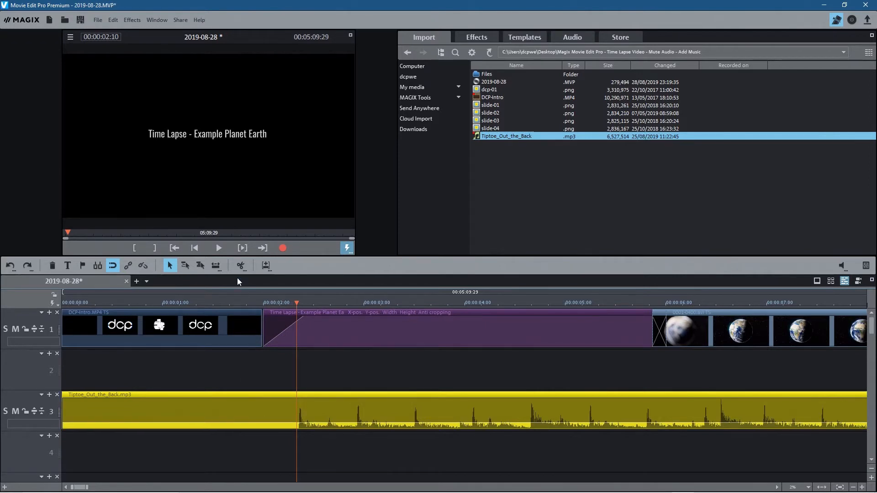
pyautogui.click(241, 266)
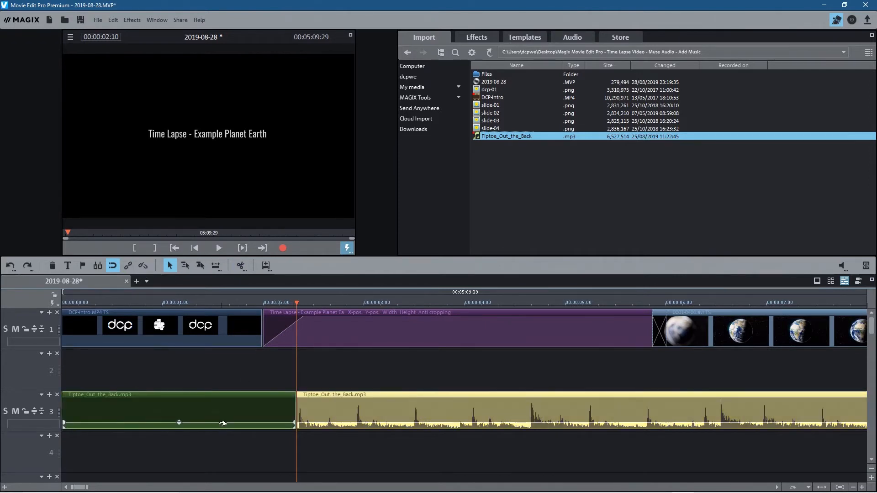
pyautogui.click(218, 402)
pyautogui.press('Delete')
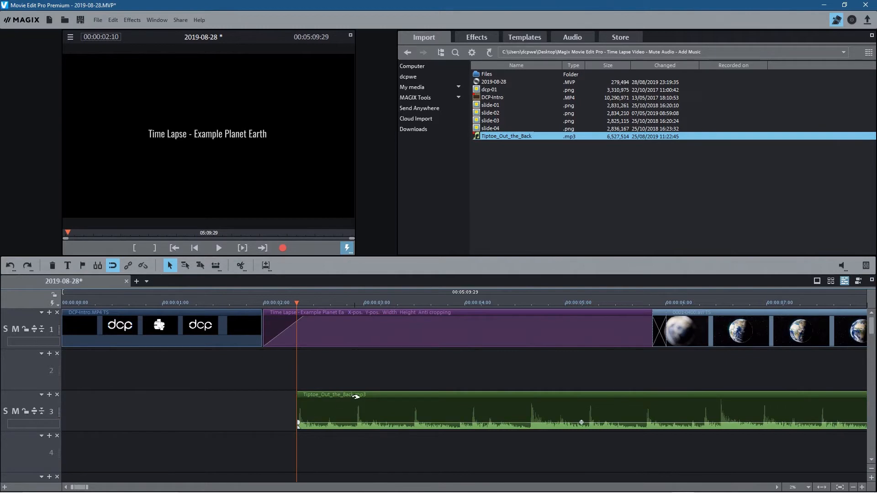
pyautogui.moveTo(354, 396); pyautogui.dragTo(93, 395)
# Step: Play the project from the start to check the intro and title with the trimmed music
pyautogui.click(174, 248)
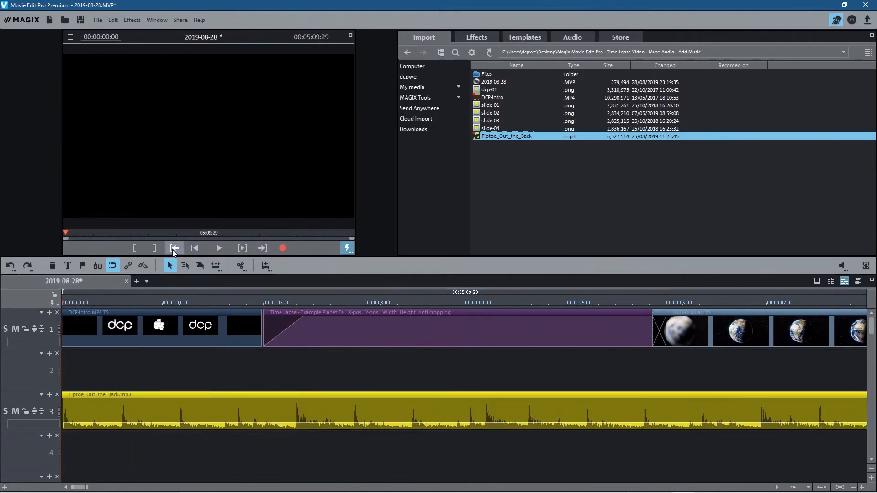
pyautogui.click(217, 250)
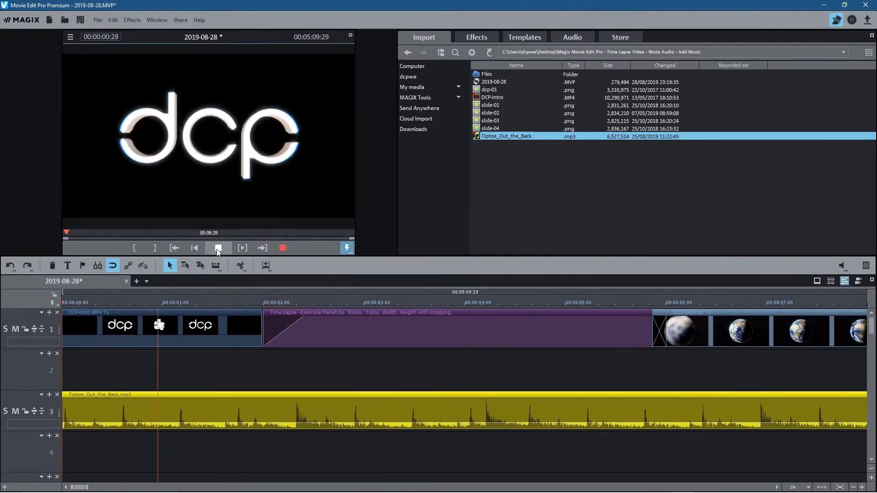
pyautogui.click(218, 249)
pyautogui.click(218, 250)
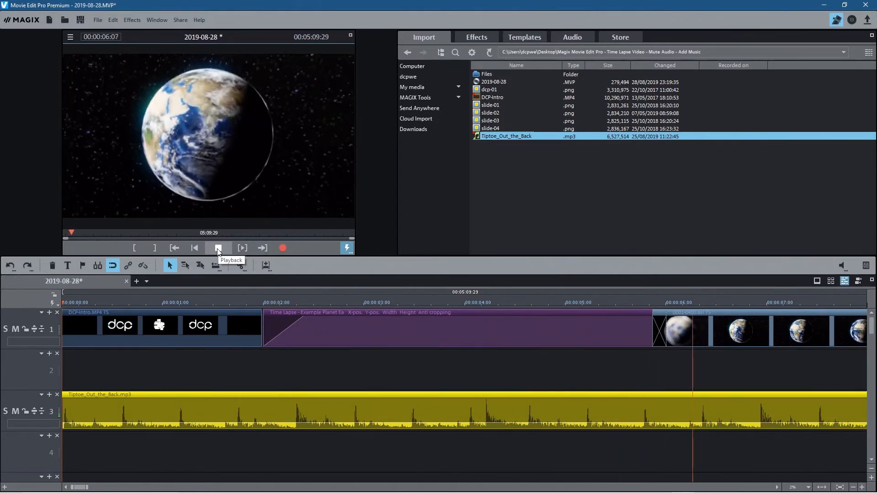
pyautogui.click(217, 250)
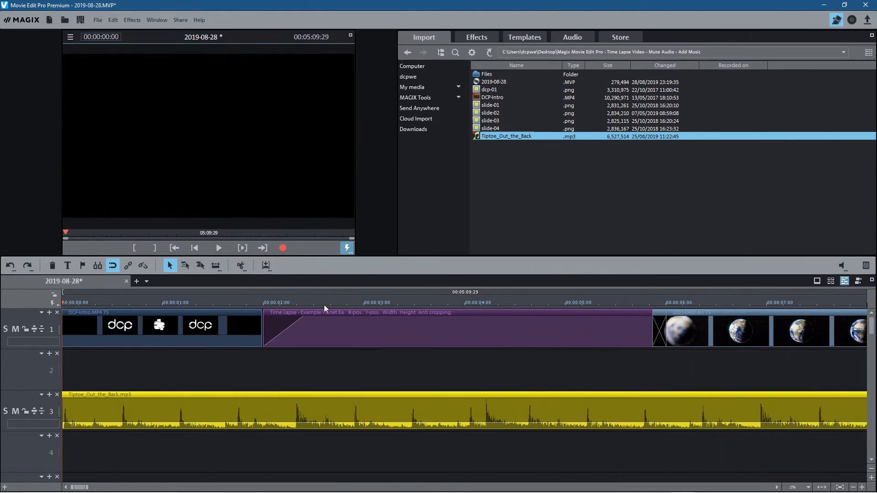
# Step: Place the playhead at 00:02:38:00, where the music on track 3 has faded out
pyautogui.click(342, 377)
pyautogui.scroll(-8, 342, 376)
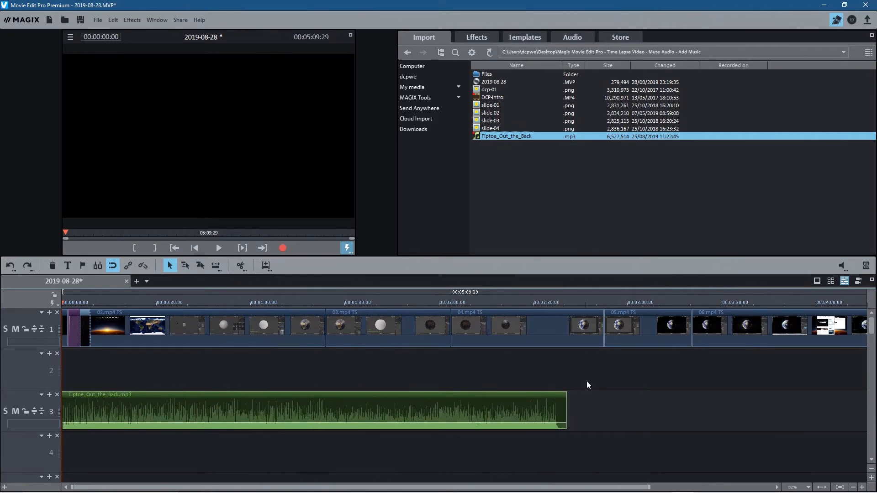
pyautogui.click(560, 307)
pyautogui.scroll(6, 583, 407)
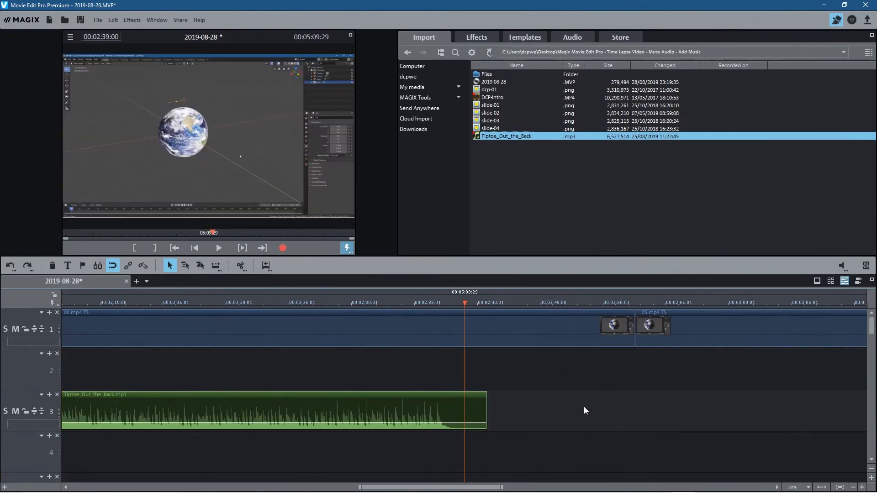
pyautogui.moveTo(415, 305); pyautogui.dragTo(440, 307)
pyautogui.click(241, 265)
pyautogui.hotkey('ctrl', 'z')
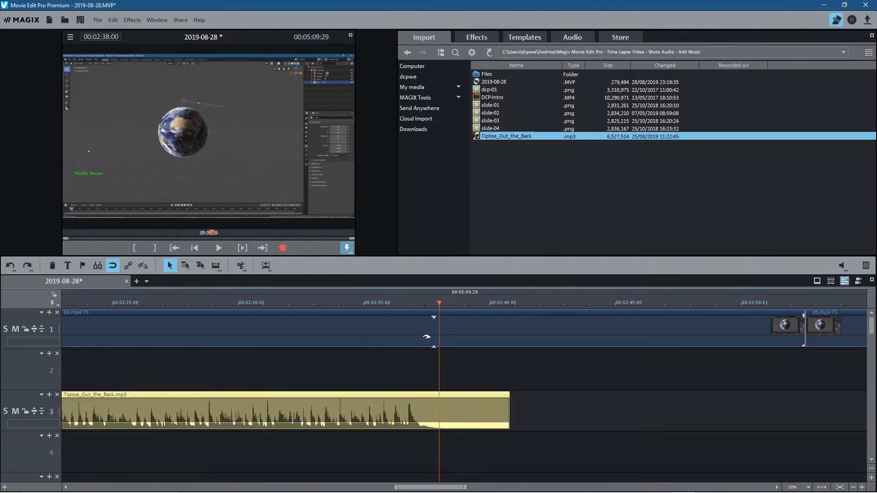
pyautogui.click(410, 406)
pyautogui.click(430, 369)
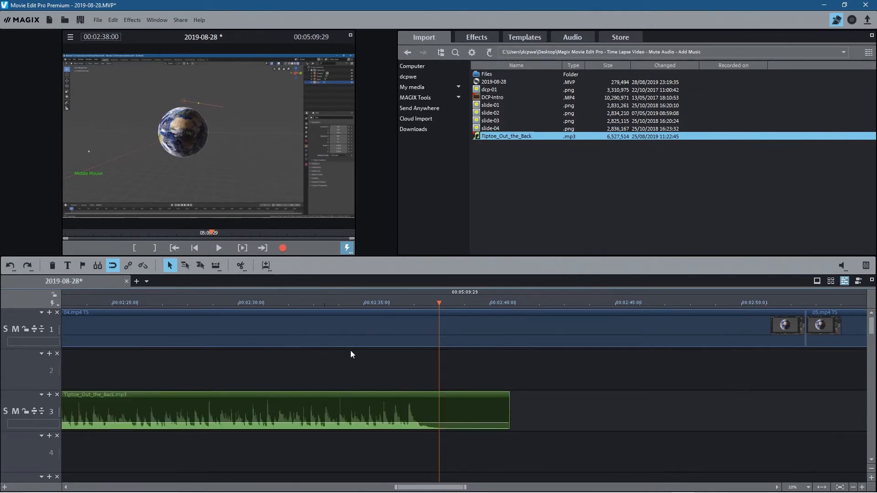
pyautogui.click(240, 266)
pyautogui.click(446, 323)
pyautogui.click(426, 323)
pyautogui.click(471, 321)
pyautogui.click(420, 404)
pyautogui.click(483, 404)
pyautogui.click(421, 403)
pyautogui.click(476, 380)
pyautogui.hotkey('ctrl', 'z')
pyautogui.click(581, 405)
# Step: Split only the music clip on track 3 at 00:02:38:00 and delete its silent end
pyautogui.click(390, 403)
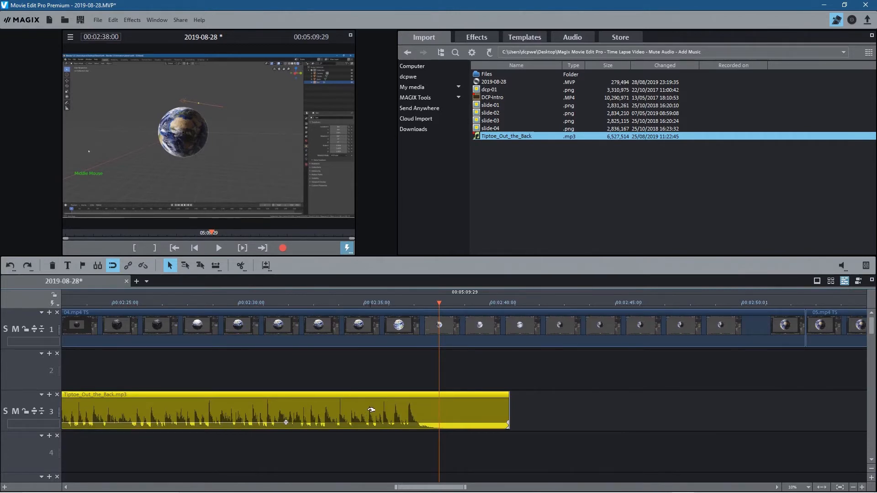
pyautogui.click(235, 267)
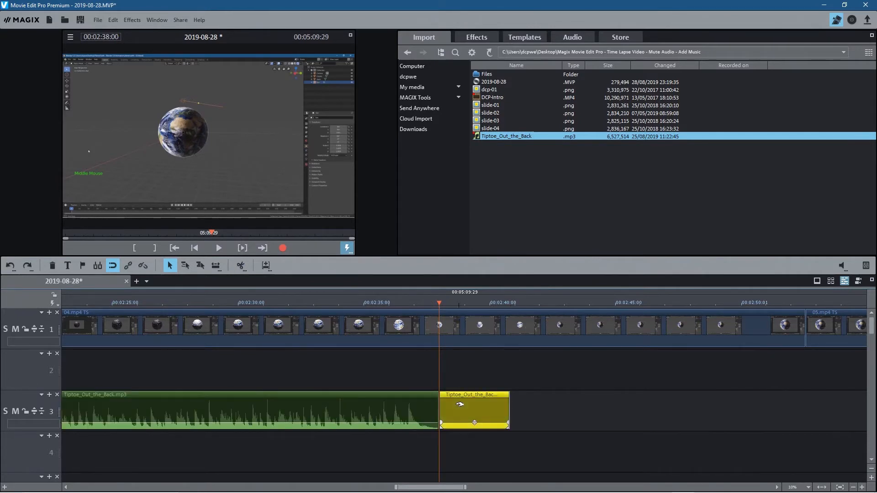
pyautogui.press('Delete')
# Step: Select the trimmed music clip and play its ending from about 00:02:37
pyautogui.click(327, 405)
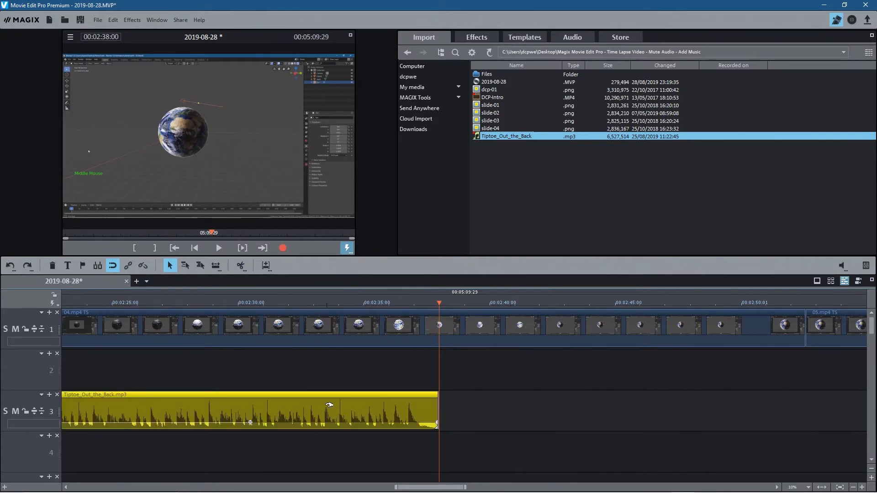
pyautogui.click(421, 306)
pyautogui.click(219, 247)
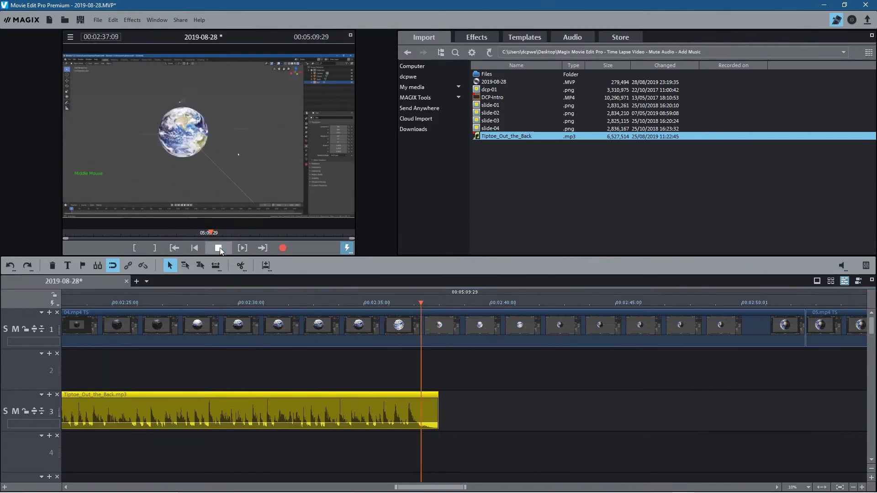
# Step: Stop playback and add two more copies of the trimmed music clip to track 3, placed end to end after the first
pyautogui.press('space')
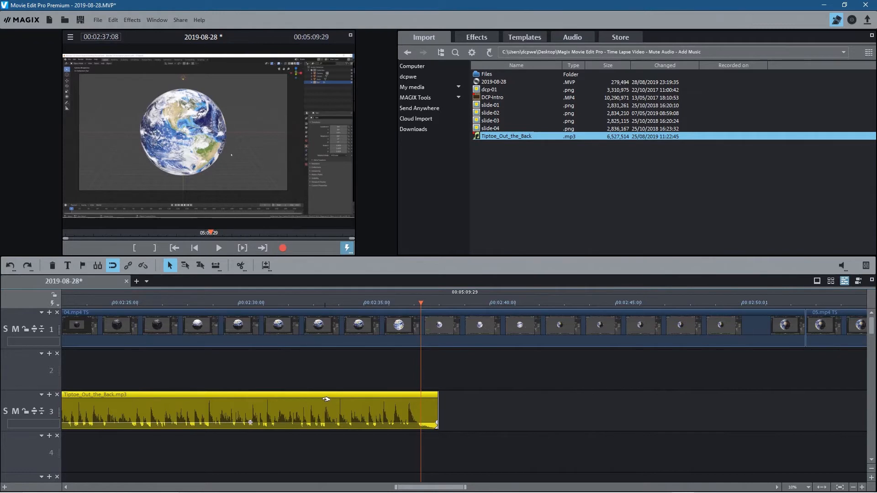
pyautogui.scroll(-8, 325, 399)
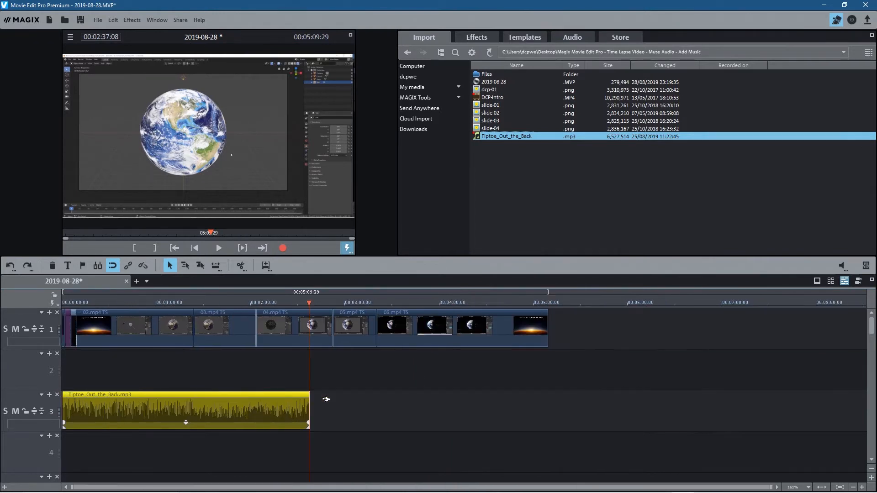
pyautogui.moveTo(309, 302); pyautogui.dragTo(367, 307)
pyautogui.click(343, 415)
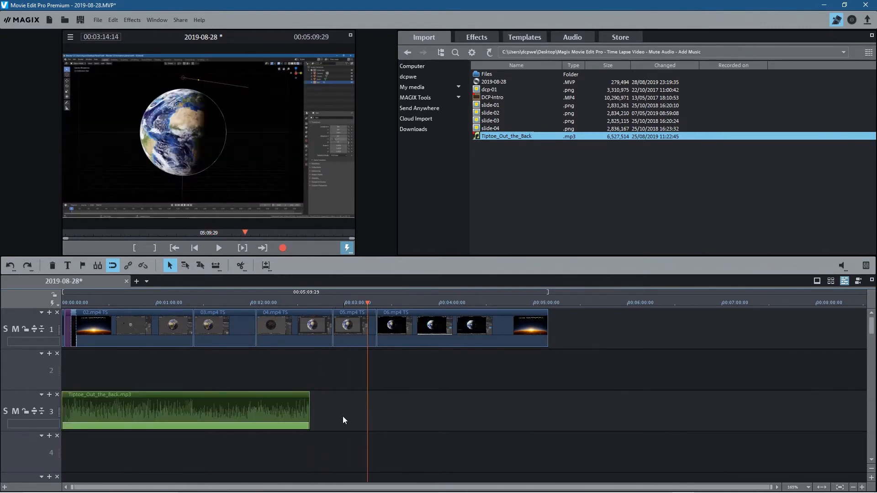
pyautogui.hotkey('ctrl', 'v')
pyautogui.moveTo(405, 397); pyautogui.dragTo(348, 397)
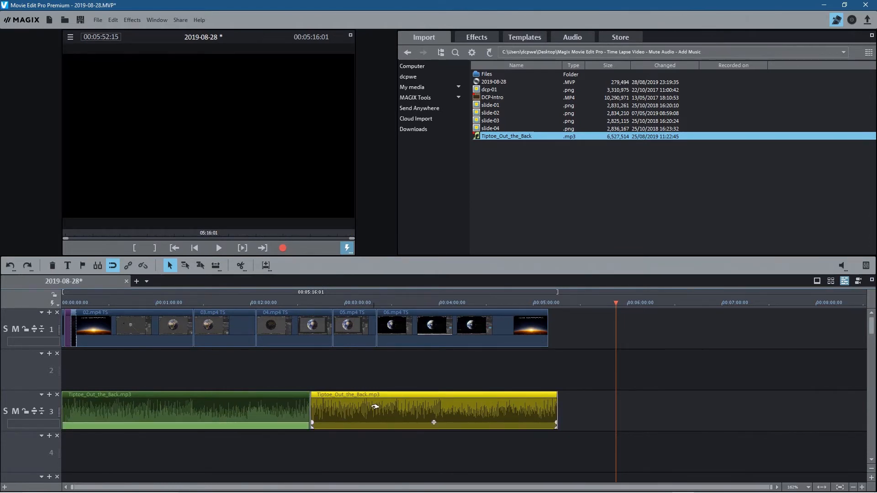
pyautogui.hotkey('ctrl', 'v')
pyautogui.moveTo(663, 403); pyautogui.dragTo(607, 400)
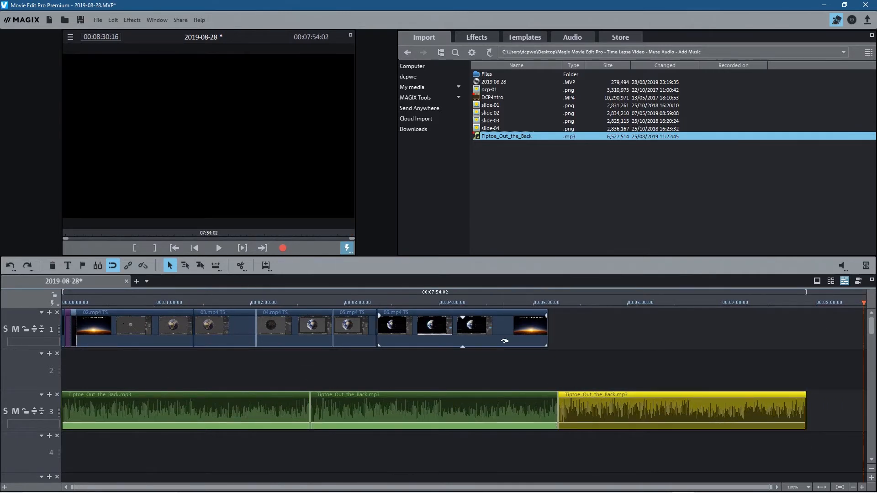
pyautogui.click(499, 374)
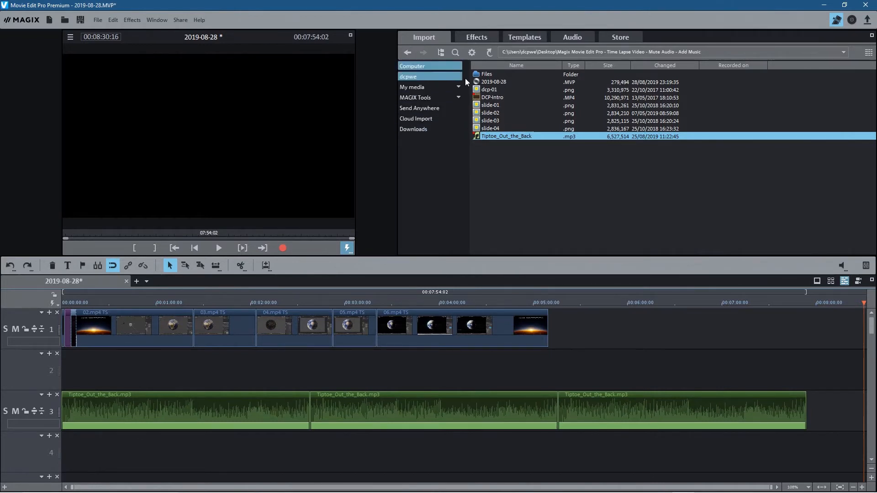
# Step: Minimise the open windows to view the desktop background, and return to the Movie Edit Pro project
pyautogui.click(824, 4)
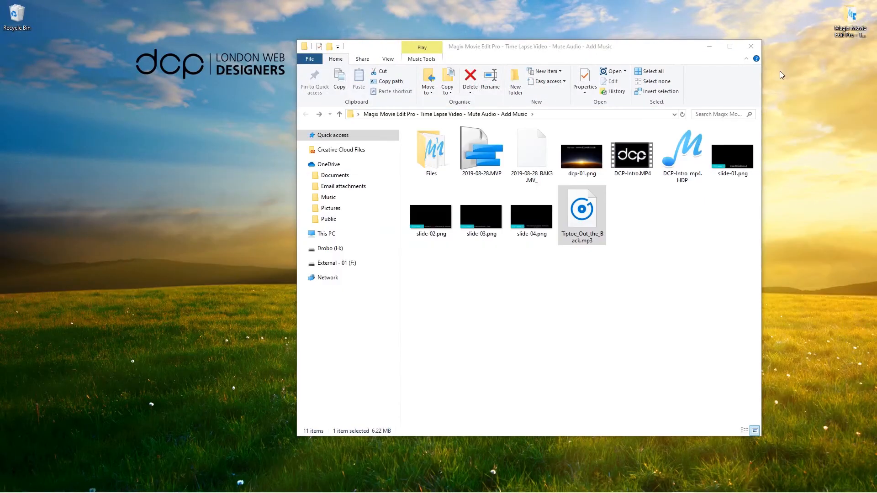
pyautogui.click(709, 46)
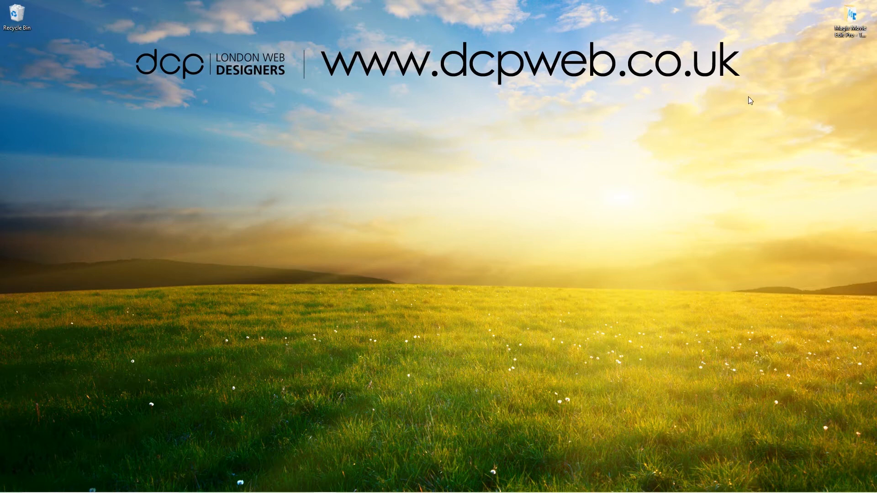
pyautogui.moveTo(650, 491)
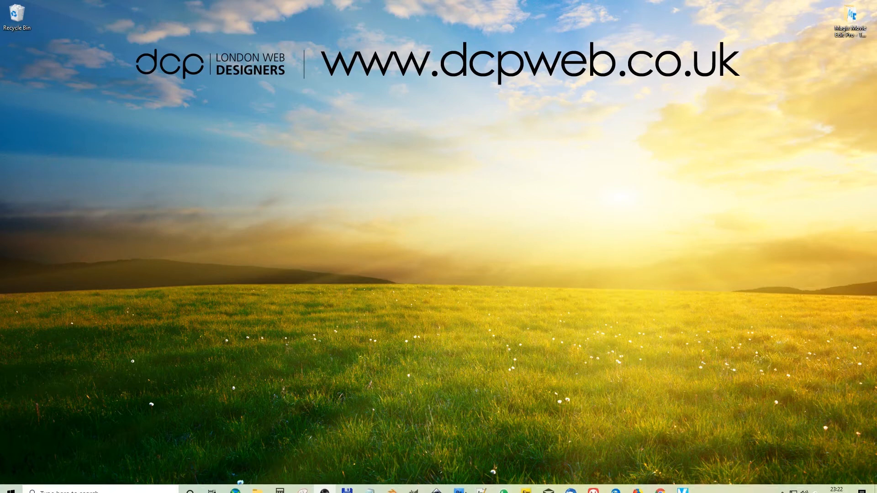
pyautogui.click(682, 484)
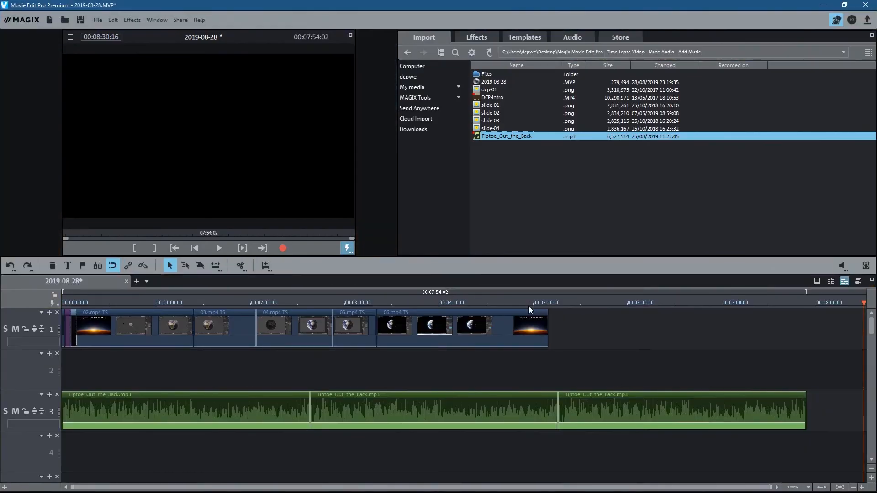
# Step: Move the playhead around the end of the 06.mp4 clip on track 1 to examine its closing frames
pyautogui.click(541, 303)
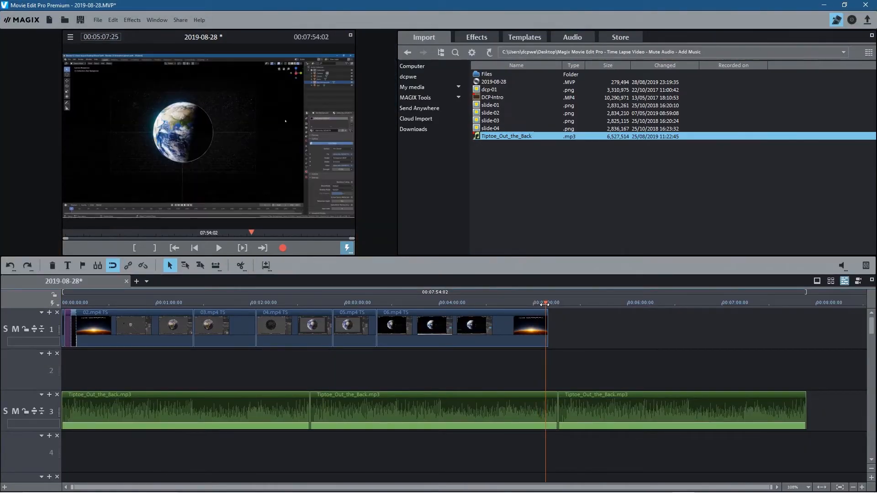
pyautogui.click(546, 303)
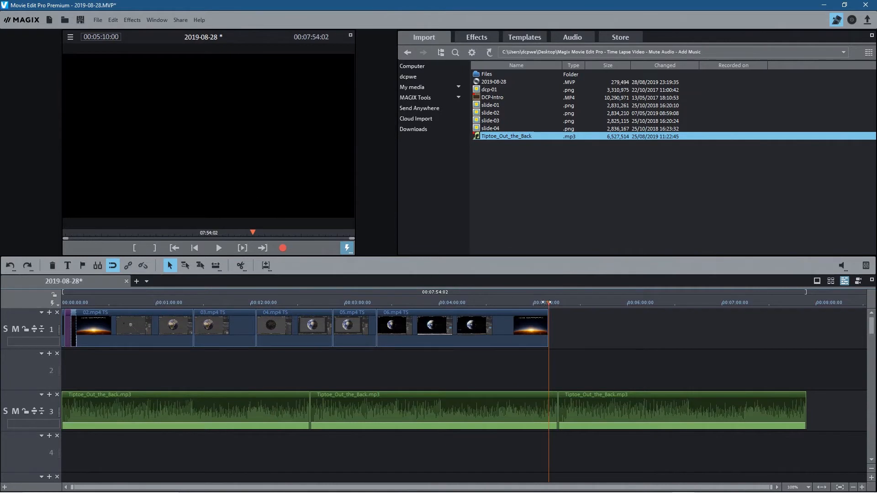
pyautogui.click(546, 311)
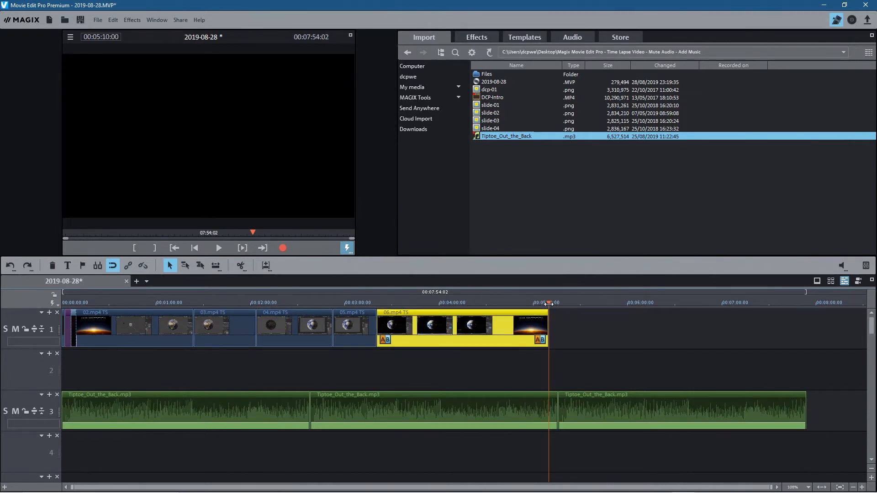
pyautogui.moveTo(549, 303); pyautogui.dragTo(542, 304)
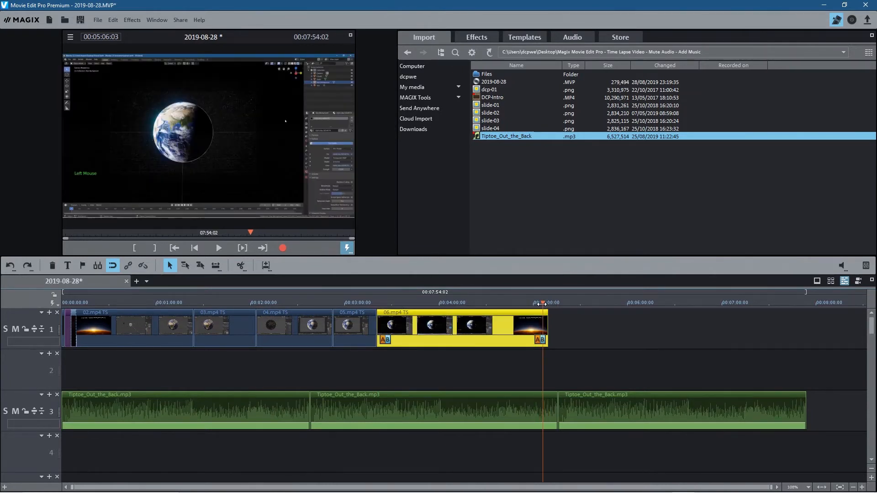
pyautogui.scroll(3, 598, 336)
pyautogui.click(493, 301)
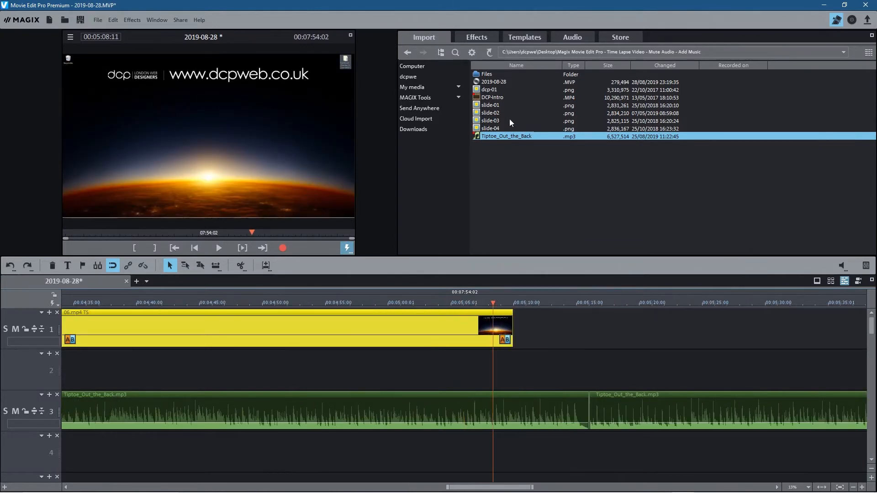
# Step: Add the dcp-01 image to track 1 directly after the 06.mp4 clip and compare the frames across the join
pyautogui.click(487, 90)
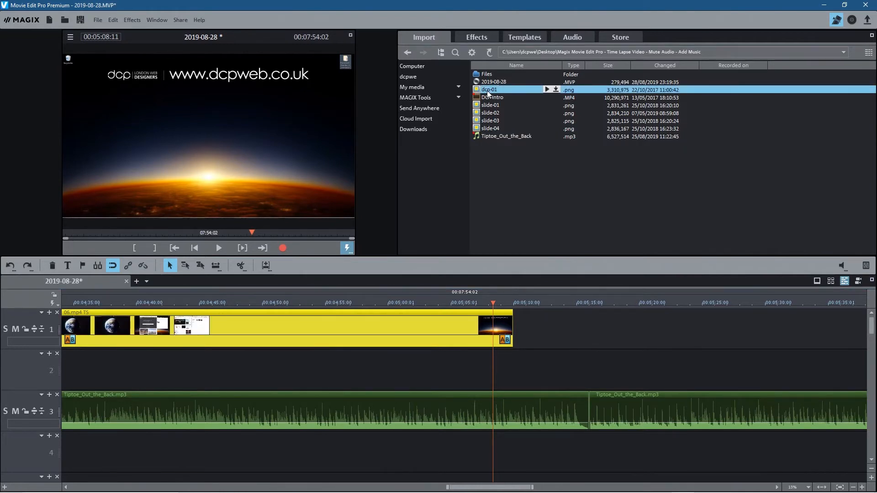
pyautogui.moveTo(487, 94)
pyautogui.mouseDown()
pyautogui.moveTo(576, 313)
pyautogui.moveTo(553, 337)
pyautogui.mouseUp()
pyautogui.moveTo(492, 301)
pyautogui.mouseDown()
pyautogui.moveTo(526, 301)
pyautogui.moveTo(451, 302)
pyautogui.moveTo(506, 301)
pyautogui.mouseUp()
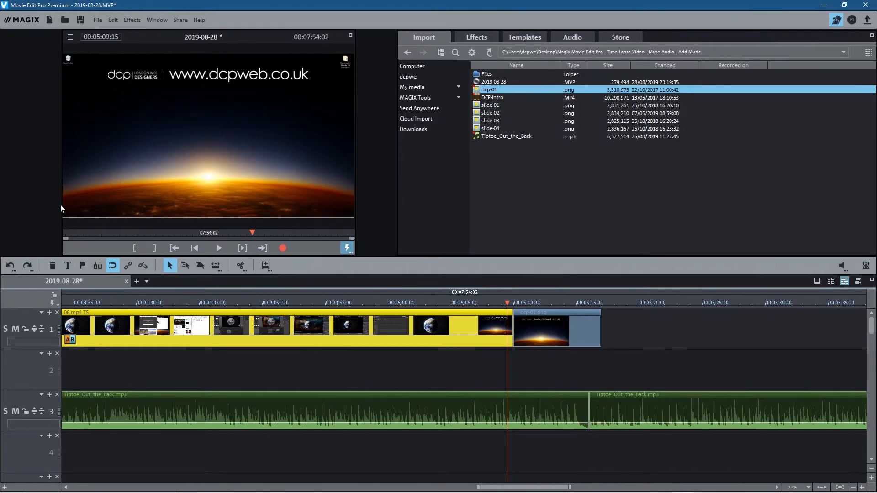
pyautogui.moveTo(507, 304); pyautogui.dragTo(519, 304)
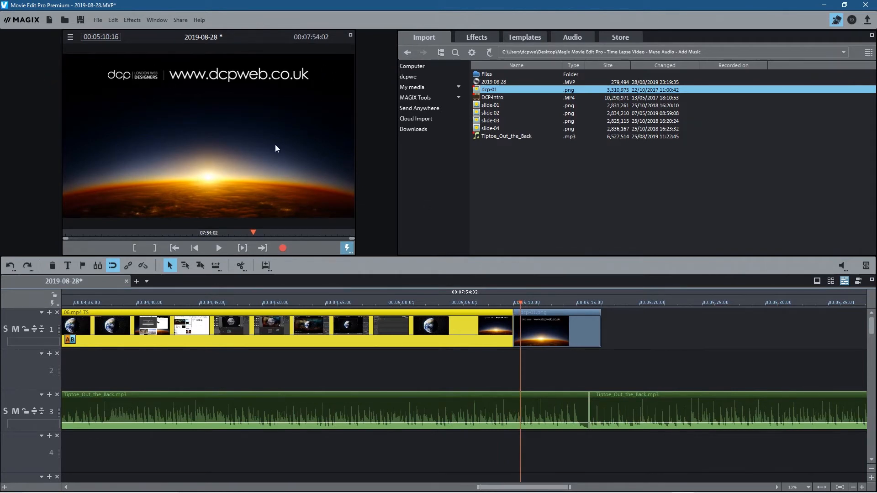
# Step: Set the display duration of the dcp-01.png image on track 1 to 20 seconds
pyautogui.click(551, 334)
pyautogui.rightClick(555, 337)
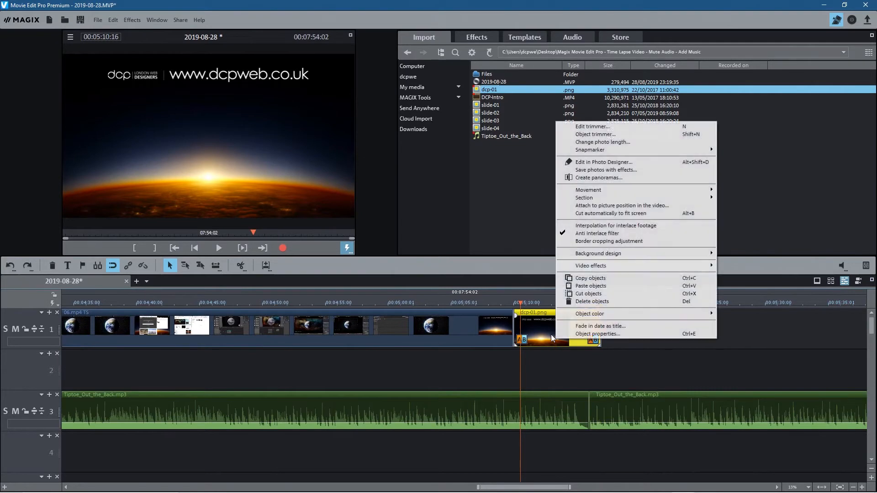
pyautogui.click(606, 142)
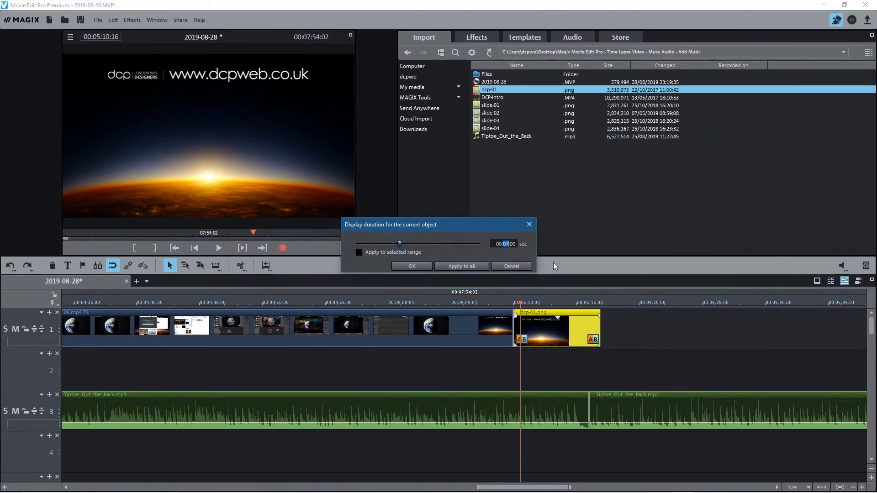
pyautogui.write('20')
pyautogui.click(404, 268)
# Step: Split the last music clip on track 3 at 00:05:30:00, where the dcp-01 image ends, and delete the excess part
pyautogui.moveTo(537, 304); pyautogui.dragTo(695, 303)
pyautogui.click(765, 303)
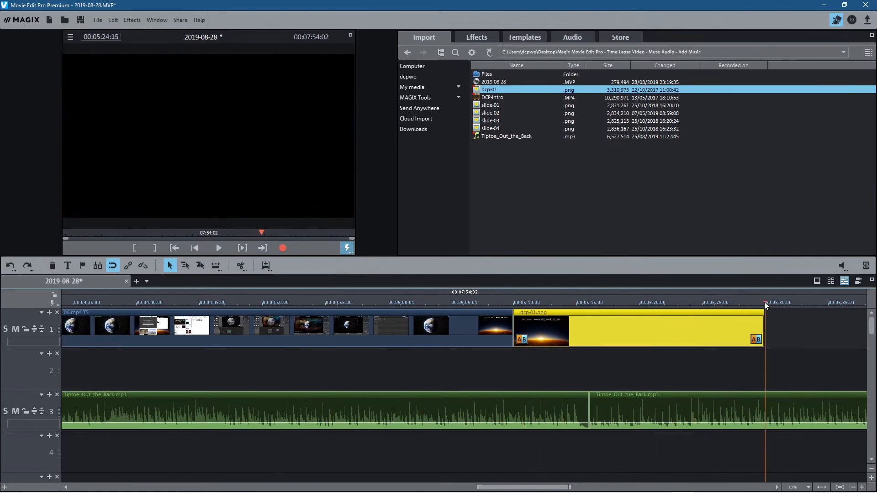
pyautogui.click(711, 421)
pyautogui.click(240, 265)
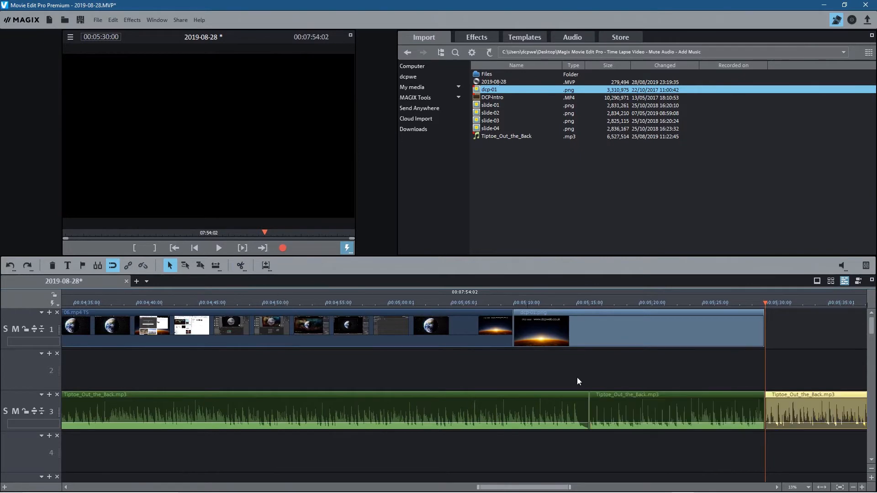
pyautogui.click(783, 397)
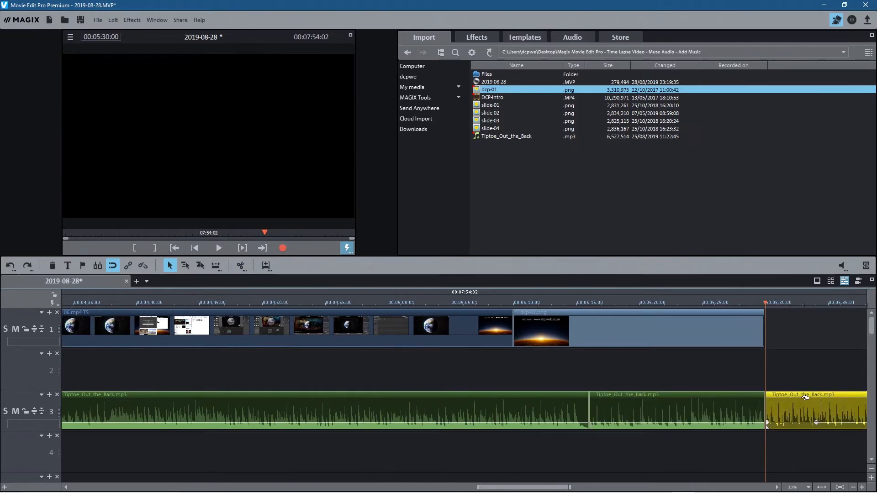
pyautogui.press('Delete')
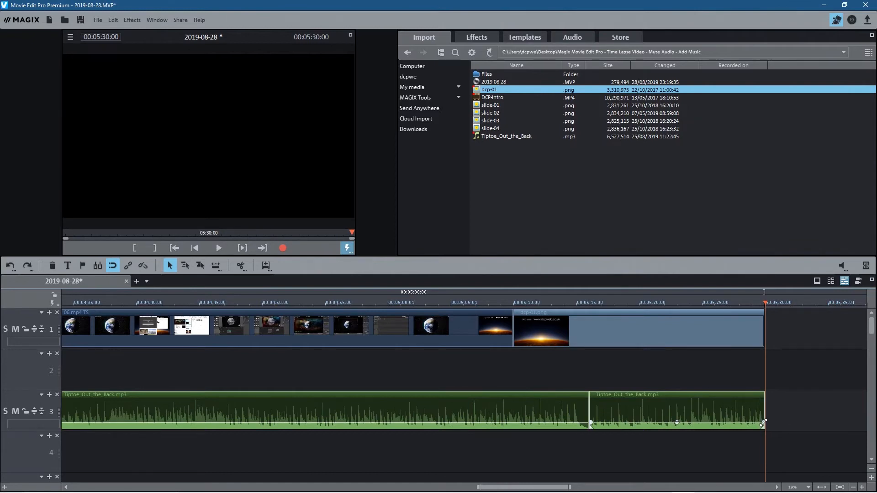
# Step: Give the last music clip a long fade-out over most of its length and save the project
pyautogui.moveTo(763, 422); pyautogui.dragTo(612, 421)
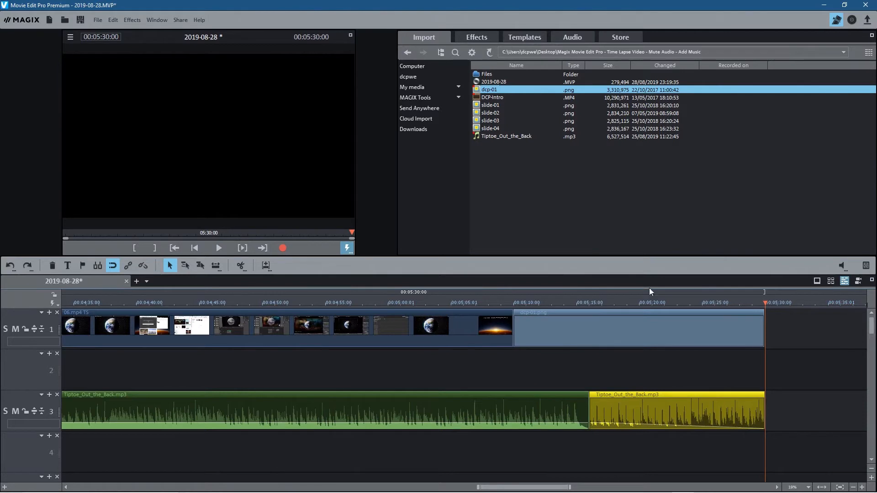
pyautogui.click(81, 22)
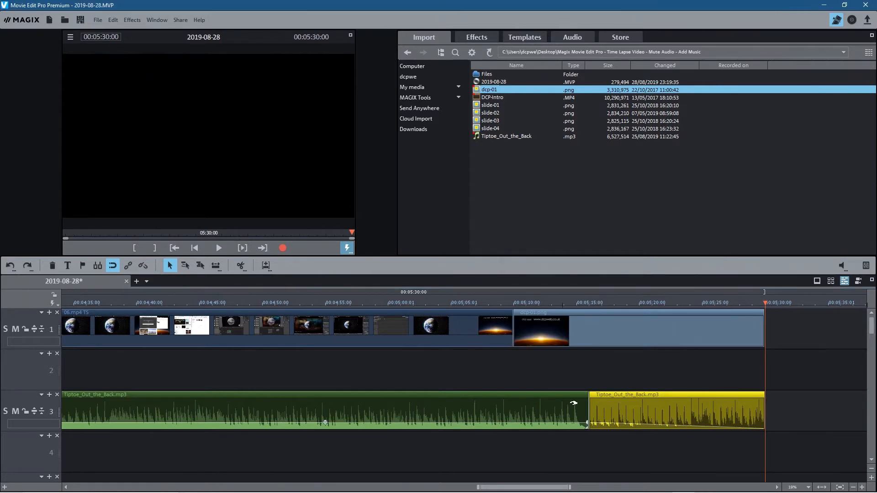
pyautogui.click(617, 323)
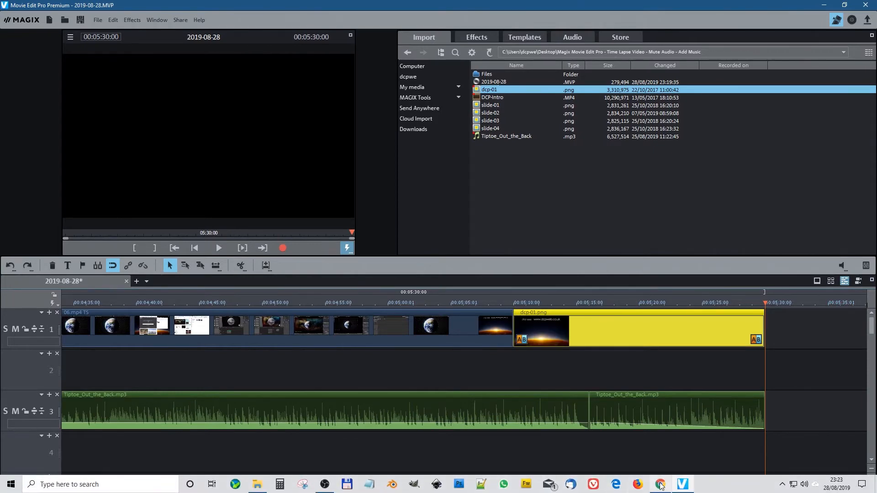
# Step: Switch to Chrome and open the DCP Web Designers channel from the tutorial video's page, showing its uploaded videos
pyautogui.click(661, 486)
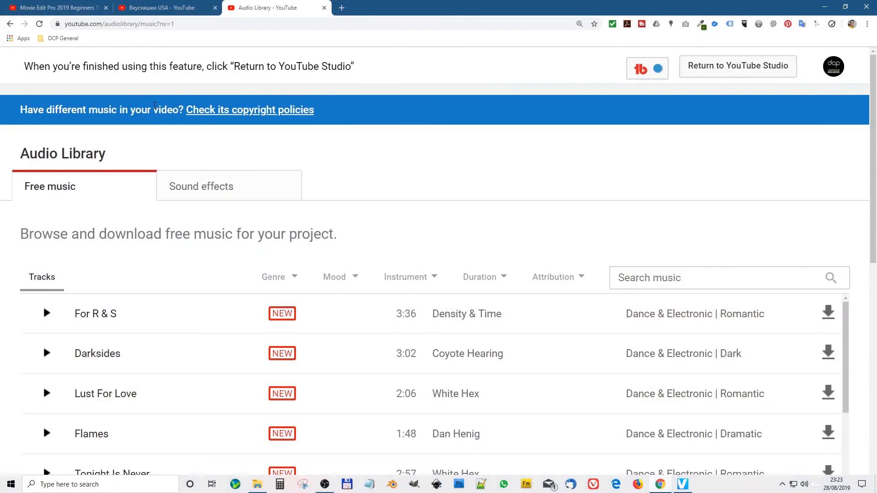
pyautogui.click(46, 8)
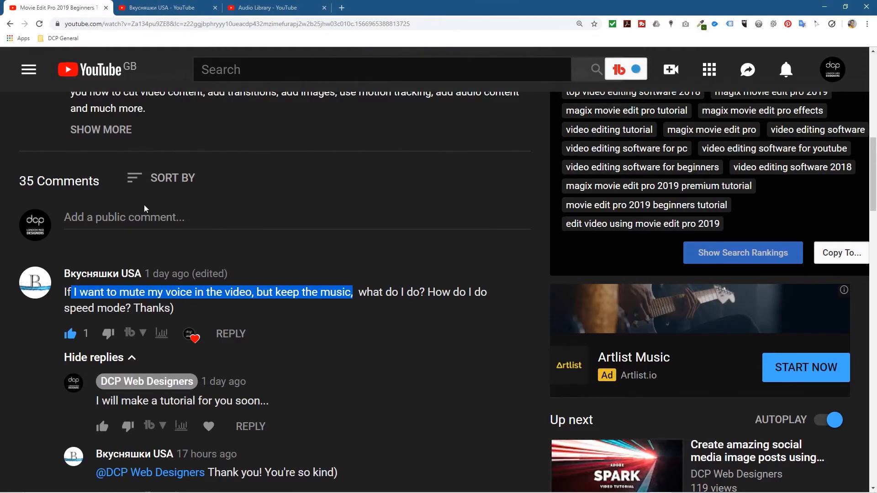
pyautogui.scroll(5, 156, 204)
pyautogui.middleClick(117, 275)
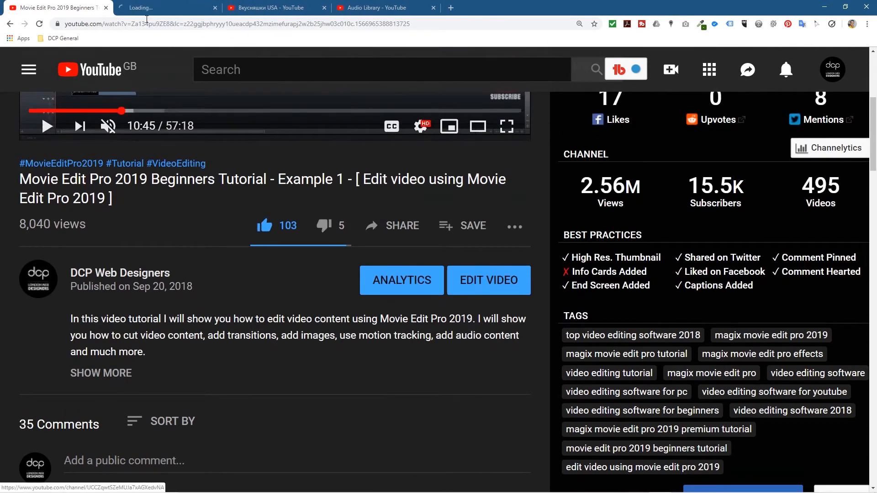
pyautogui.moveTo(153, 8); pyautogui.dragTo(50, 11)
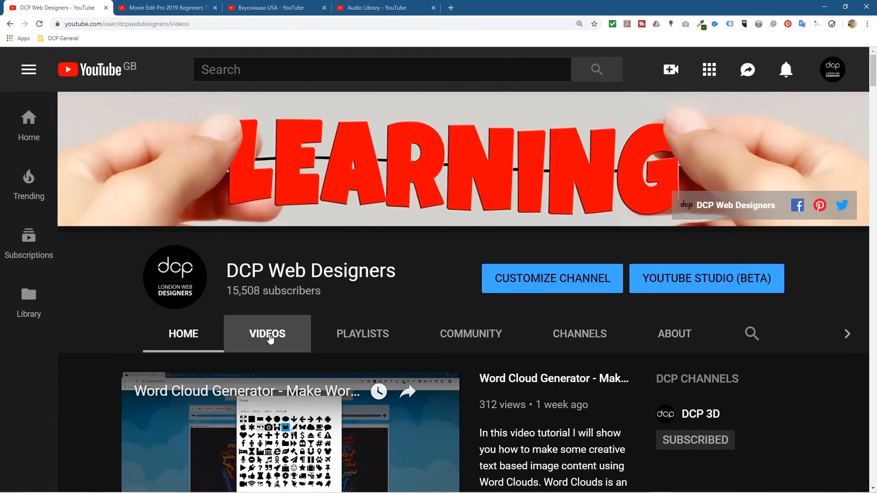
pyautogui.click(268, 336)
pyautogui.scroll(-5, 277, 354)
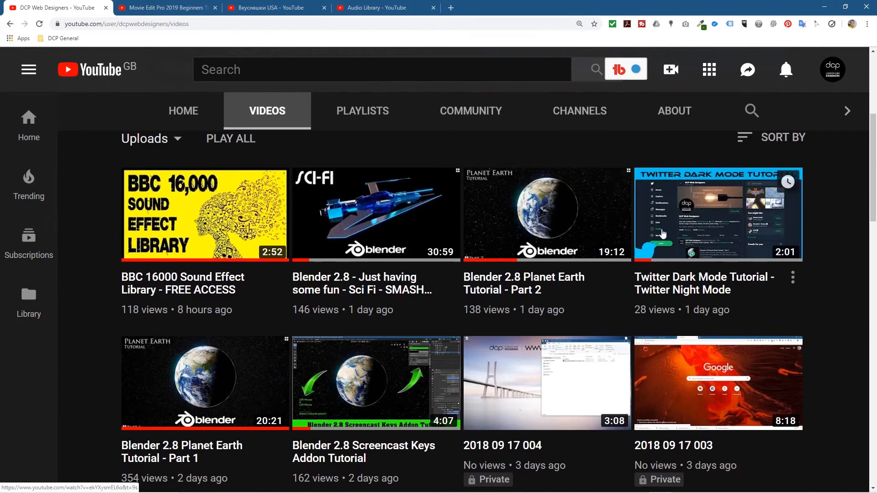
# Step: Open the Twitter Dark Mode Tutorial video, skip the ad and jump to about 1:40 to view its ending
pyautogui.click(689, 221)
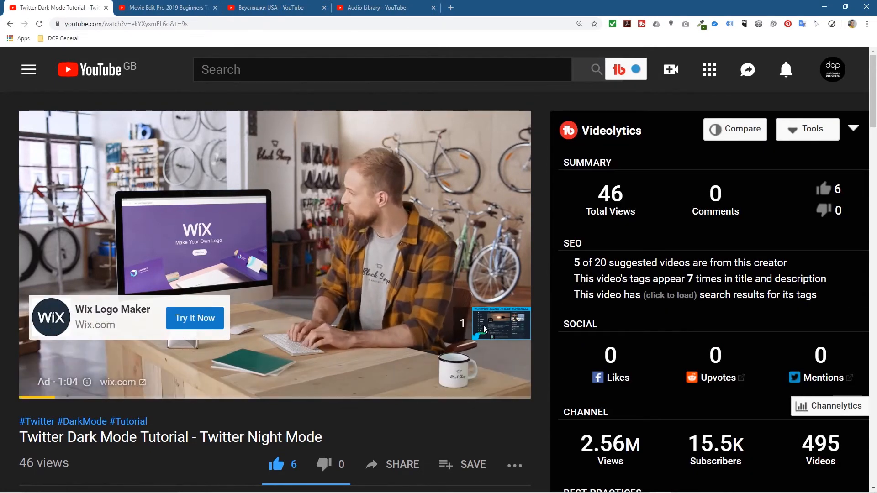
pyautogui.click(483, 325)
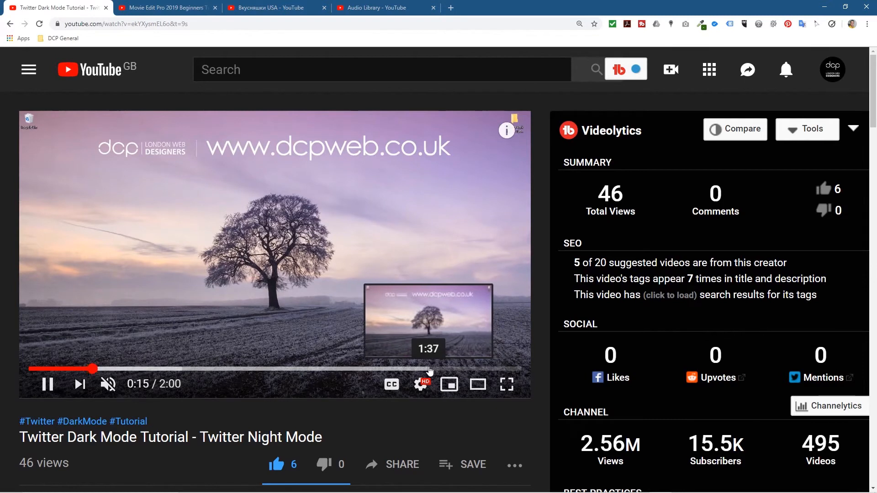
pyautogui.click(433, 369)
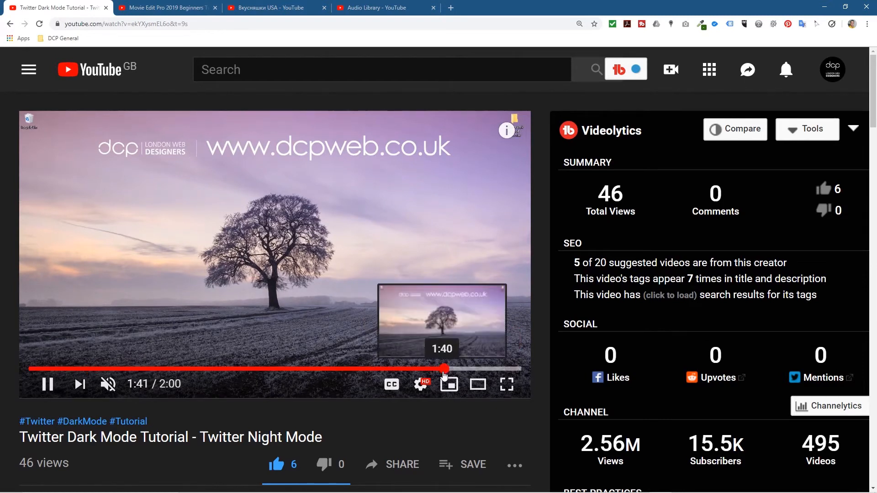
# Step: Rewind the Twitter Dark Mode Tutorial video to about 1:40, play its closing section and pause at the like-button banner
pyautogui.moveTo(448, 375); pyautogui.dragTo(427, 373)
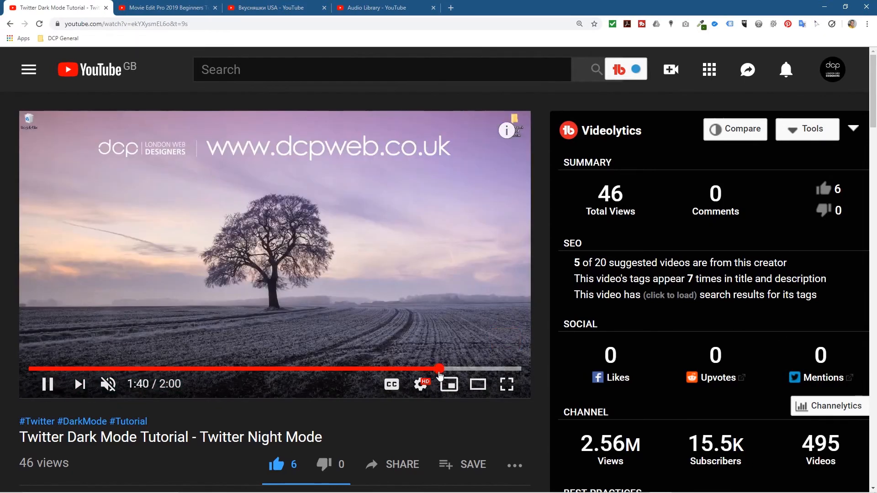
pyautogui.click(48, 384)
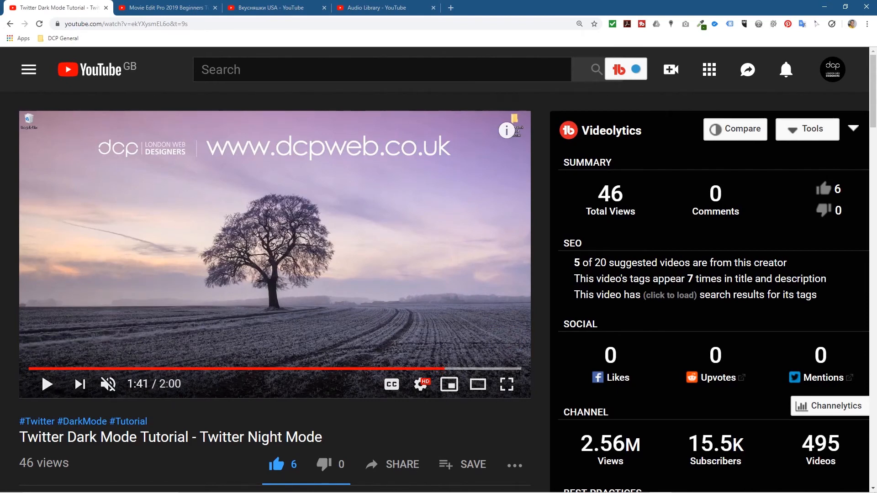
pyautogui.moveTo(144, 386)
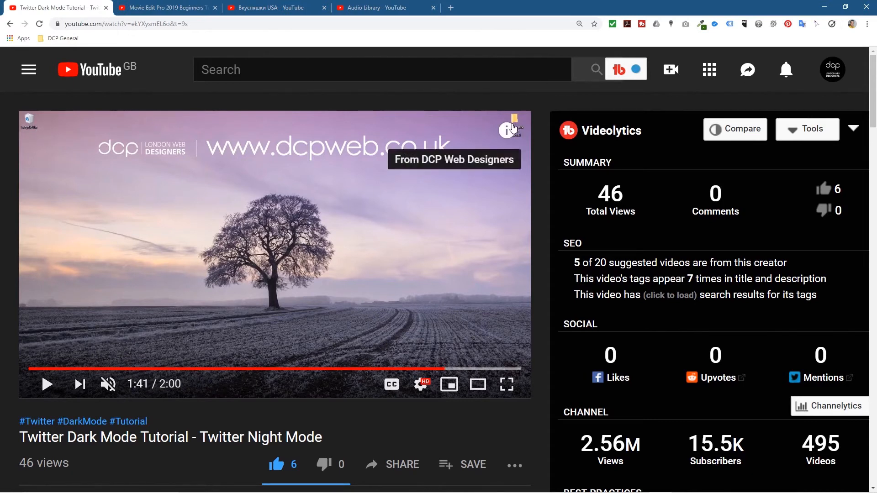
pyautogui.click(46, 384)
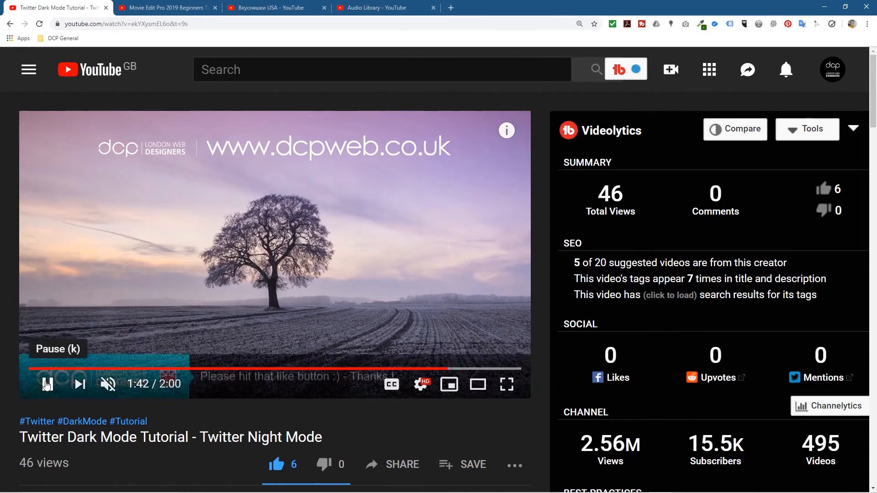
pyautogui.click(47, 384)
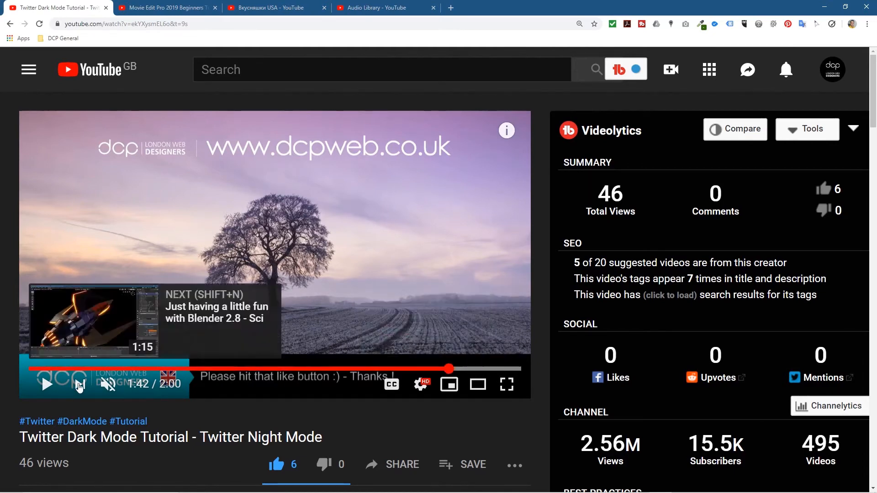
# Step: Play the video on to about 1:56 and examine the end screen's video cards, channel logo and subscribe banner
pyautogui.click(47, 384)
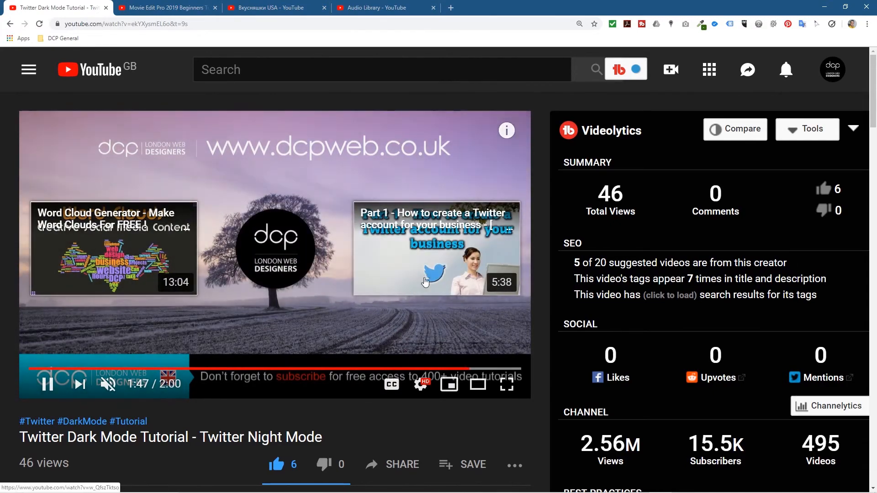
pyautogui.moveTo(277, 264)
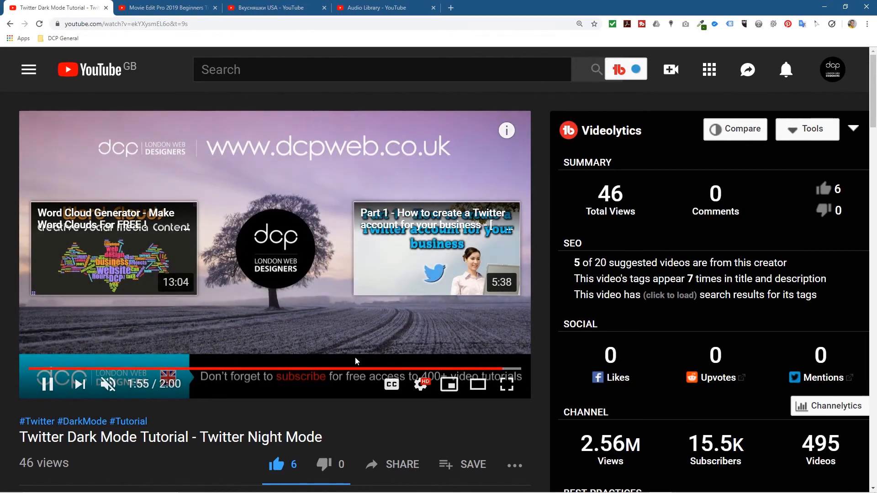
pyautogui.click(47, 384)
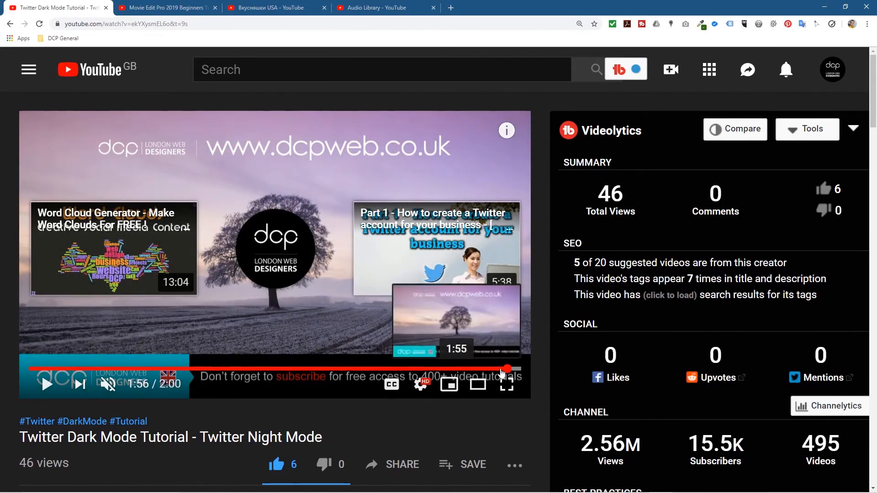
pyautogui.moveTo(270, 247)
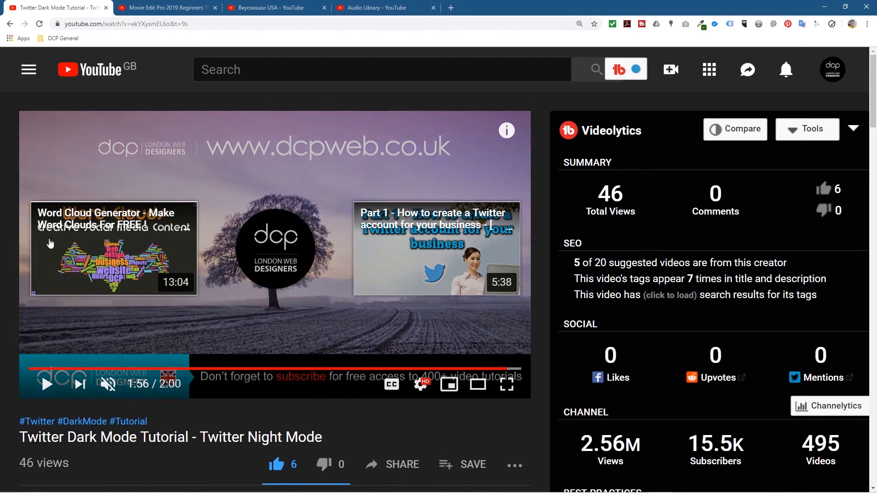
pyautogui.moveTo(236, 229)
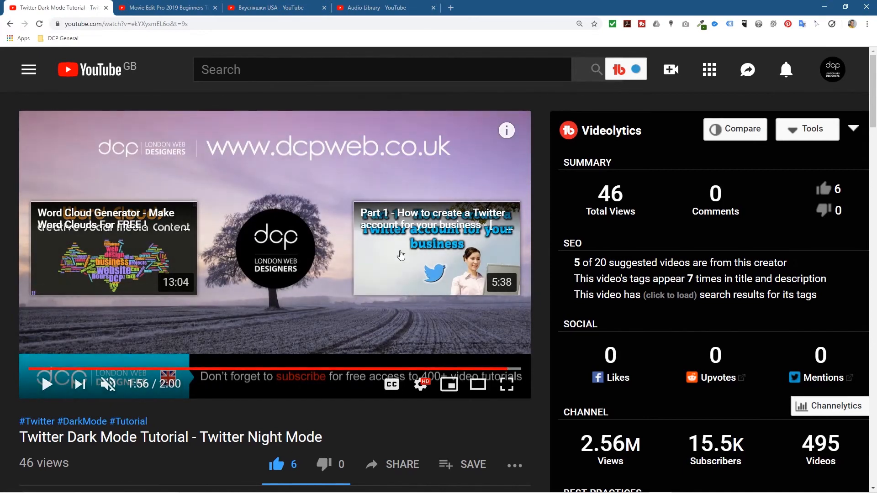
pyautogui.scroll(-1, 382, 248)
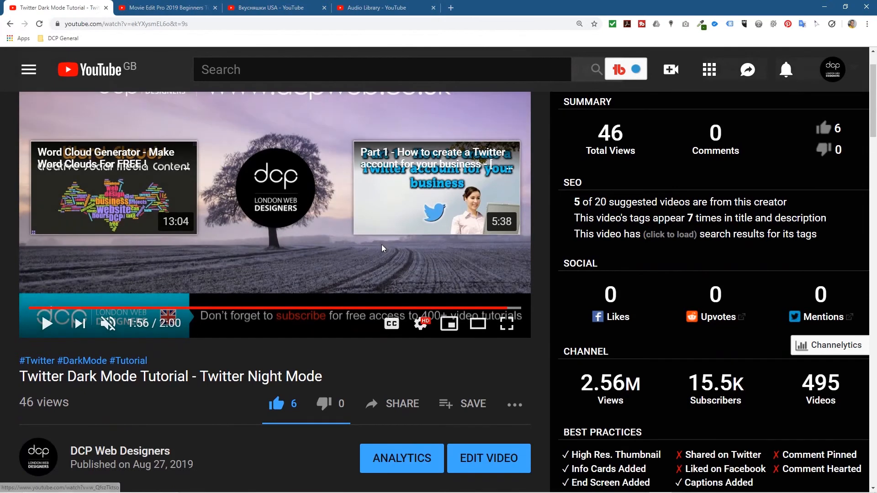
pyautogui.scroll(1, 257, 348)
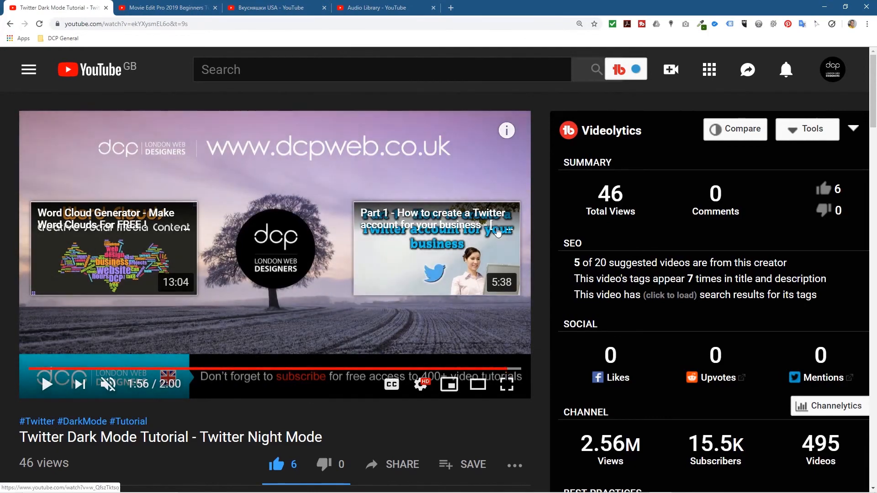
# Step: Leave Chrome for the project folder in File Explorer, select the four slide images and preview slide-03.png
pyautogui.click(822, 9)
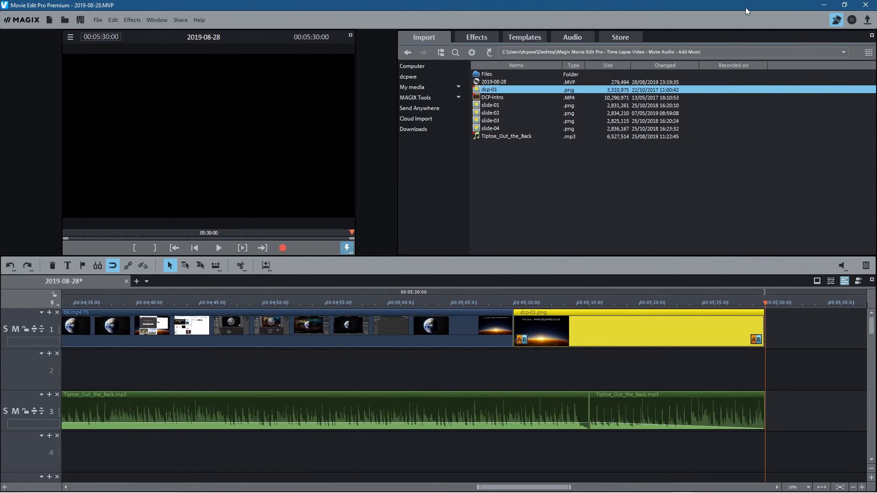
pyautogui.hotkey('alt', 'Tab')
pyautogui.hotkey('alt', 'Tab')
pyautogui.hotkey('alt', 'Tab')
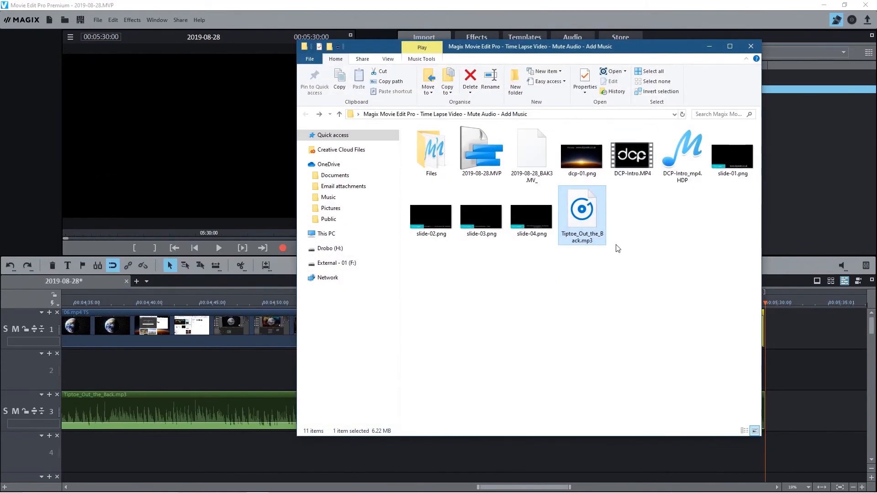
pyautogui.click(525, 219)
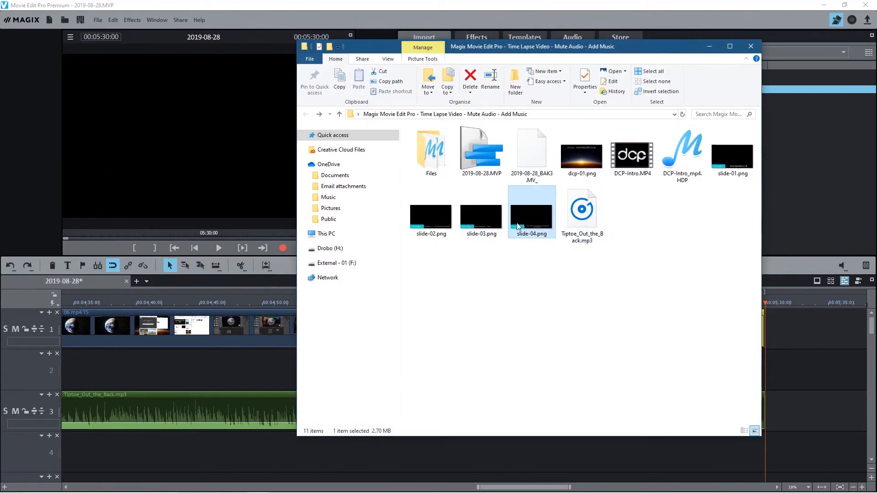
pyautogui.keyDown('ctrl'); pyautogui.click(484, 224); pyautogui.keyUp('ctrl')
pyautogui.keyDown('ctrl'); pyautogui.click(450, 228); pyautogui.keyUp('ctrl')
pyautogui.keyDown('ctrl'); pyautogui.click(727, 161); pyautogui.keyUp('ctrl')
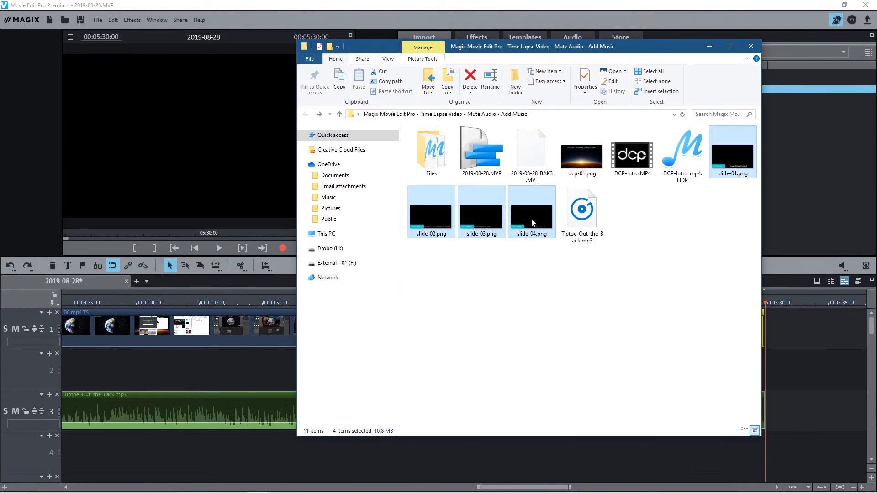
pyautogui.doubleClick(484, 223)
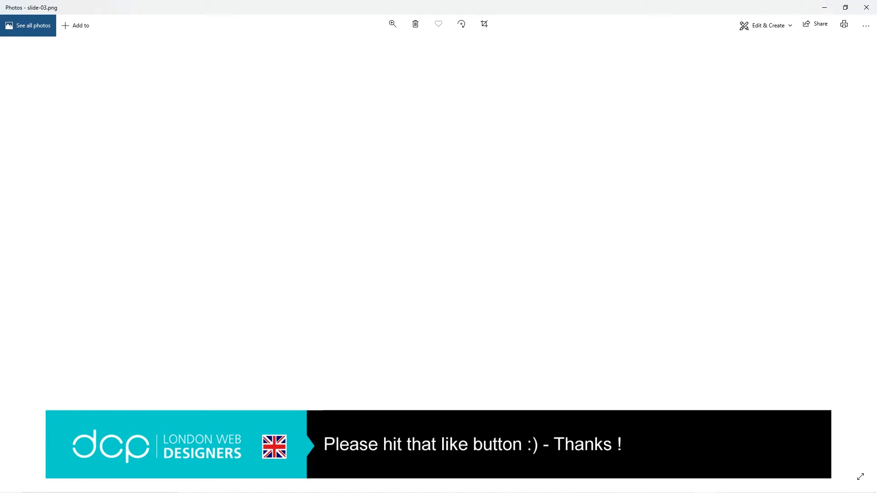
pyautogui.click(866, 7)
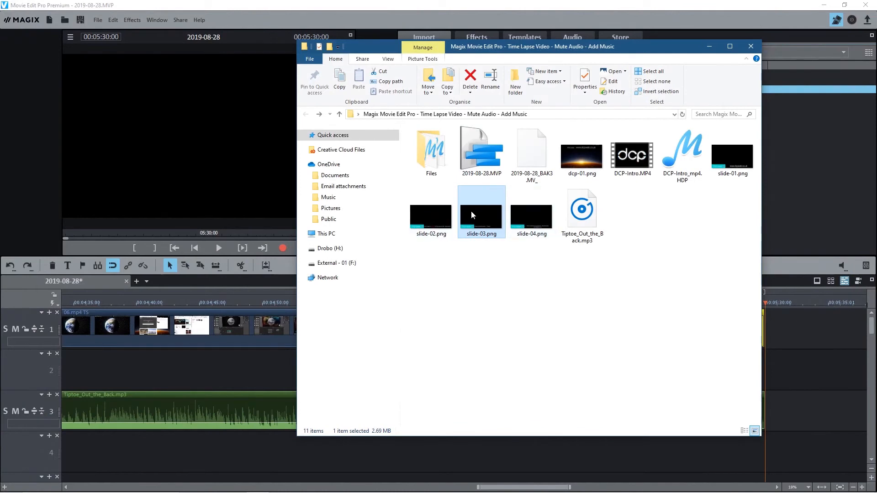
# Step: Return to Movie Edit Pro, place slide-03.png on track 2 at the start of the dcp-01 image and preview the overlay
pyautogui.moveTo(571, 46); pyautogui.dragTo(874, 59)
pyautogui.click(552, 182)
pyautogui.click(495, 122)
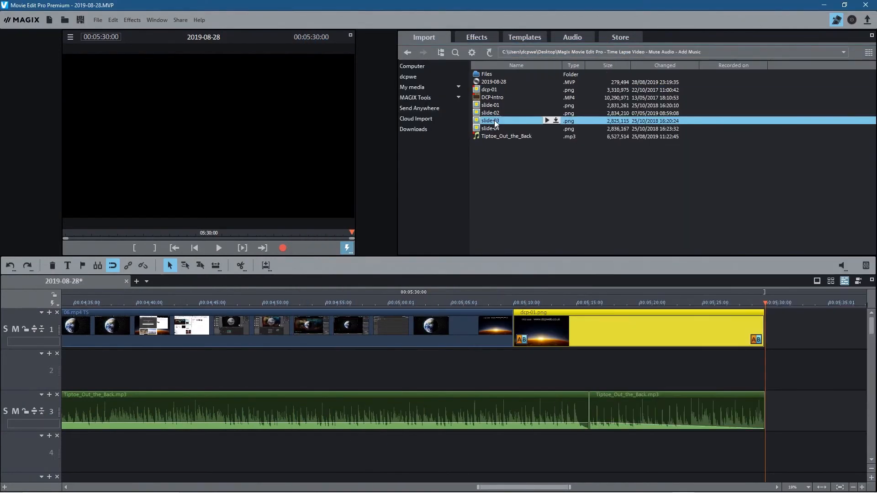
pyautogui.moveTo(491, 123); pyautogui.dragTo(553, 358)
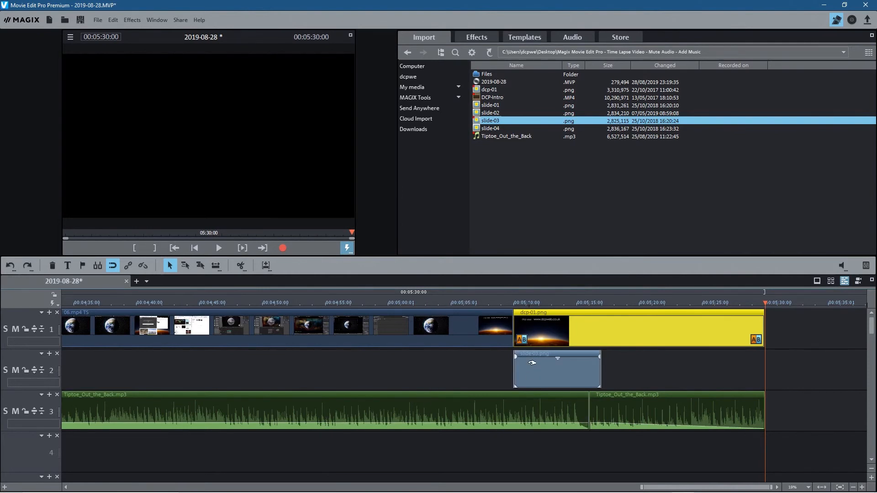
pyautogui.moveTo(503, 306); pyautogui.dragTo(548, 306)
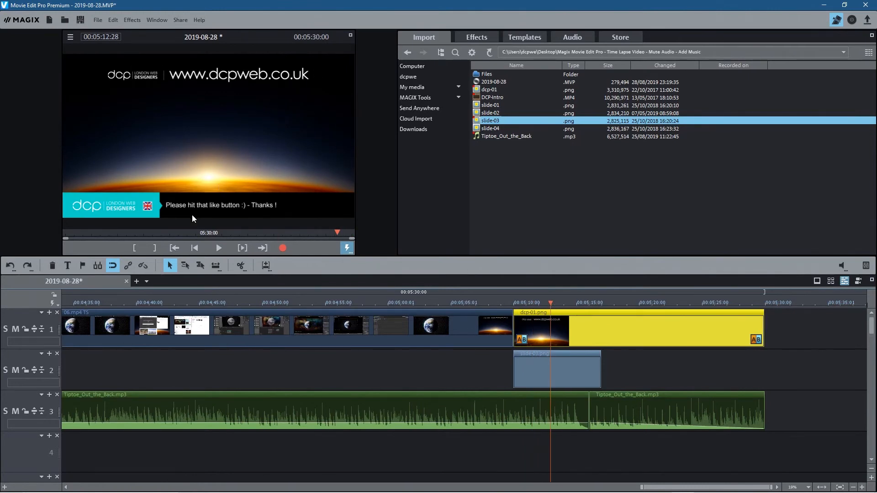
# Step: Add a short fade-in and fade-out to the slide-03 clip and scrub through it to its end at 00:05:17:00
pyautogui.click(521, 359)
pyautogui.moveTo(598, 356); pyautogui.dragTo(589, 356)
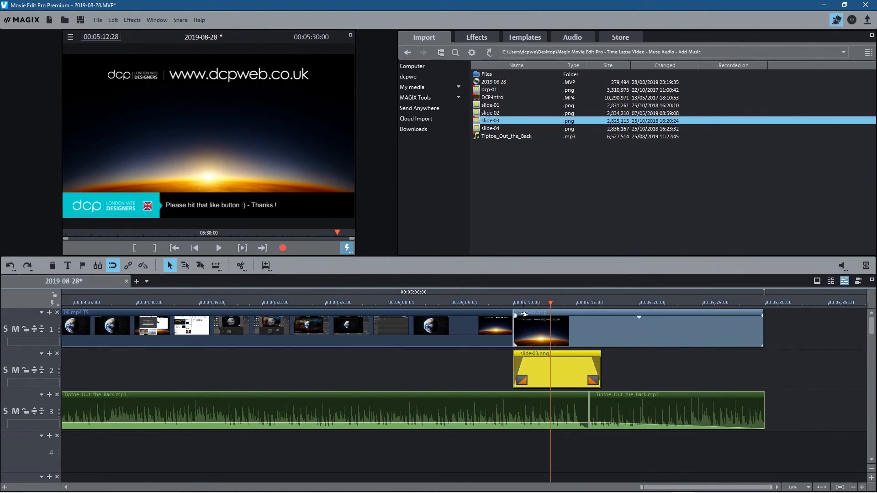
pyautogui.click(492, 307)
pyautogui.click(495, 303)
pyautogui.moveTo(495, 302); pyautogui.dragTo(532, 302)
pyautogui.moveTo(564, 303); pyautogui.dragTo(601, 303)
pyautogui.hotkey('alt', 'Tab')
pyautogui.click(750, 266)
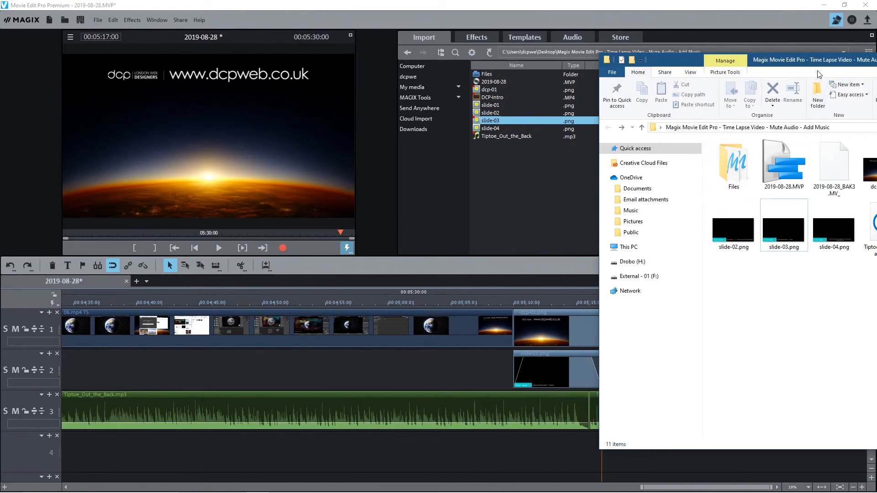
pyautogui.press('super+Right')
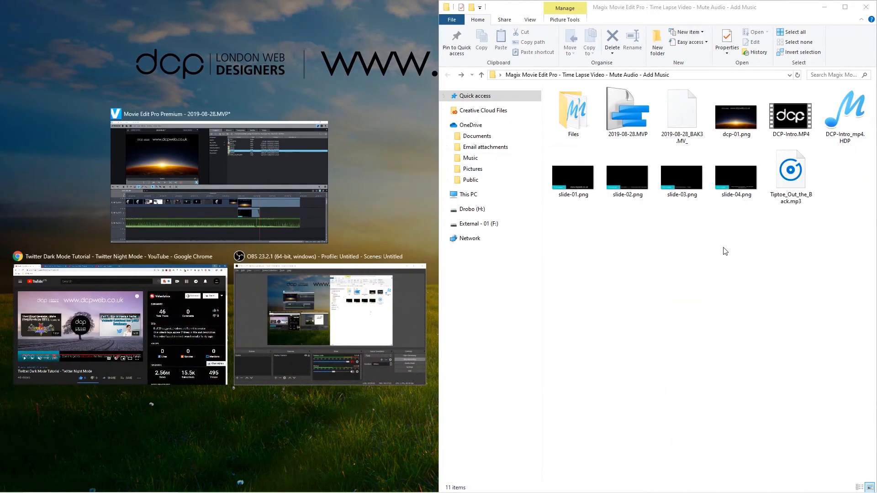
pyautogui.click(722, 261)
pyautogui.moveTo(689, 7); pyautogui.dragTo(876, 55)
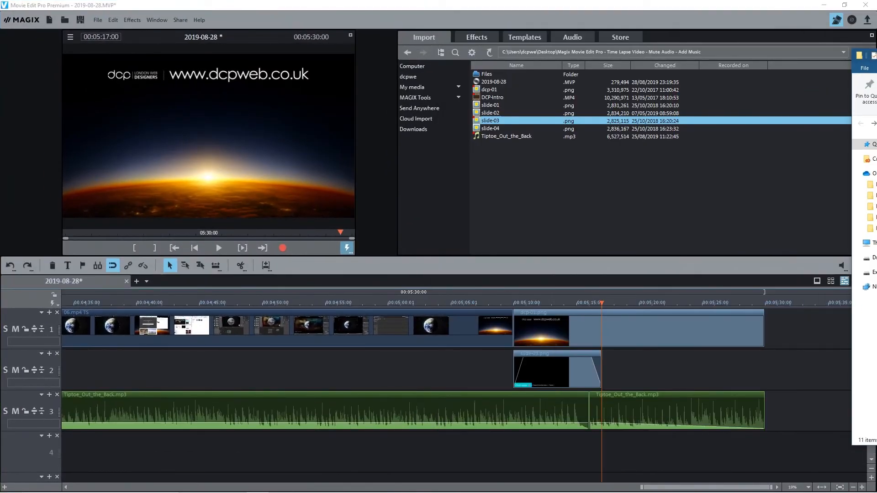
# Step: Place slide-02.png directly after slide-03 on track 2, extend it to the end of the dcp-01 image and add a short fade-in
pyautogui.moveTo(498, 114); pyautogui.dragTo(639, 361)
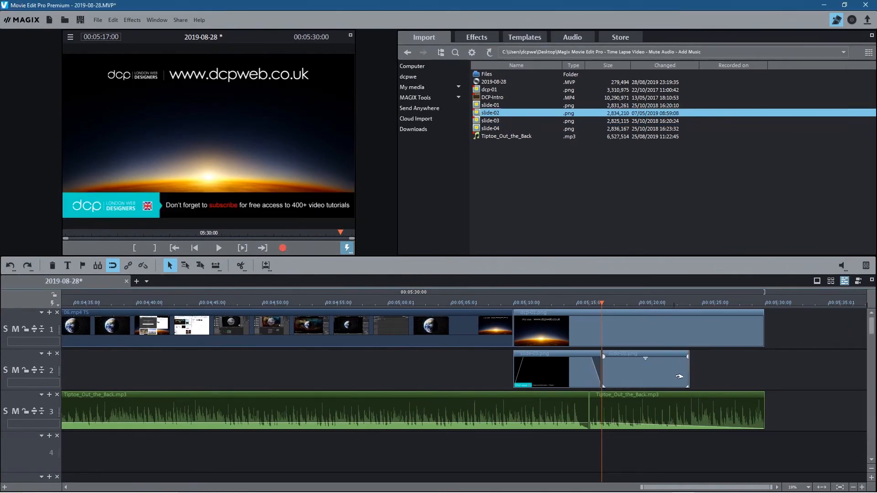
pyautogui.moveTo(688, 368); pyautogui.dragTo(764, 369)
pyautogui.moveTo(606, 358); pyautogui.dragTo(611, 359)
pyautogui.moveTo(586, 305); pyautogui.dragTo(619, 318)
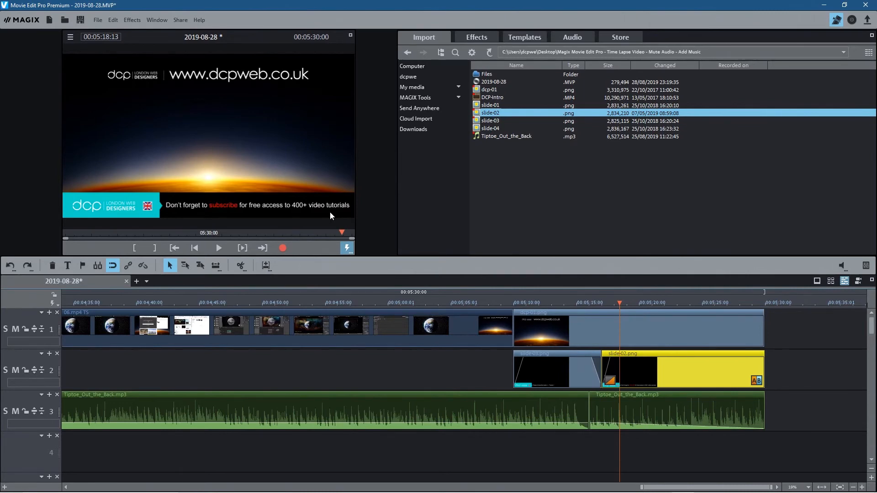
# Step: Place slide-01.png at the very start of track 2 and shorten it to end with the intro clip
pyautogui.click(355, 375)
pyautogui.hscroll(-10, 355, 375)
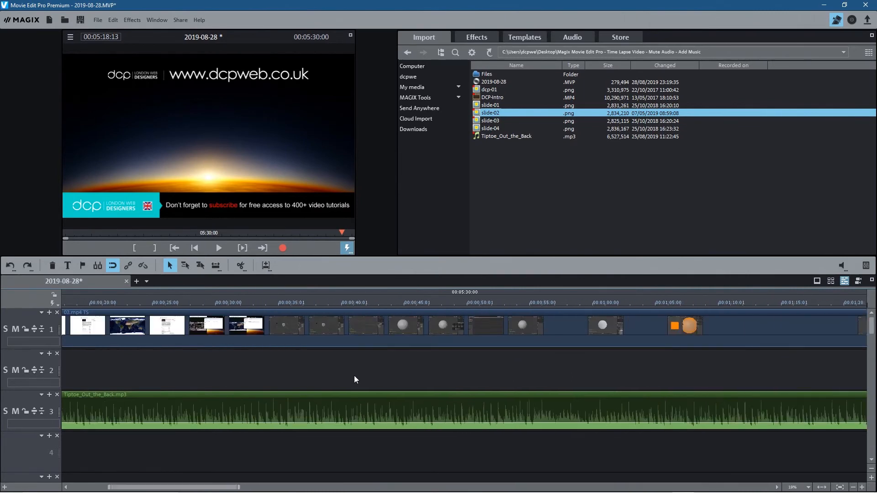
pyautogui.hscroll(-5, 355, 376)
pyautogui.hotkey('alt', 'Tab')
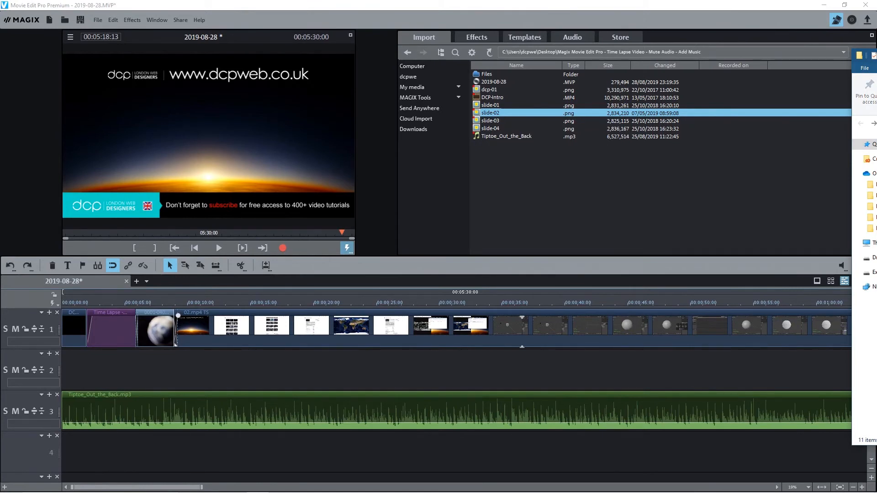
pyautogui.moveTo(491, 105); pyautogui.dragTo(85, 370)
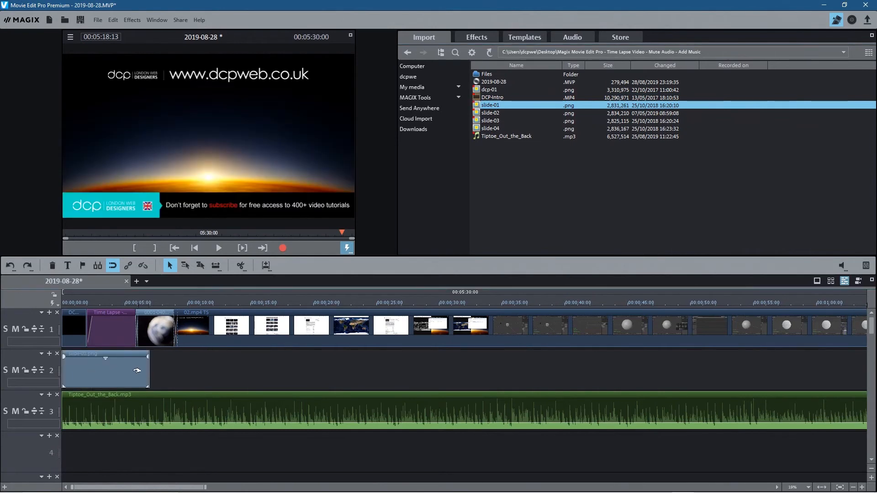
pyautogui.moveTo(147, 367); pyautogui.dragTo(86, 361)
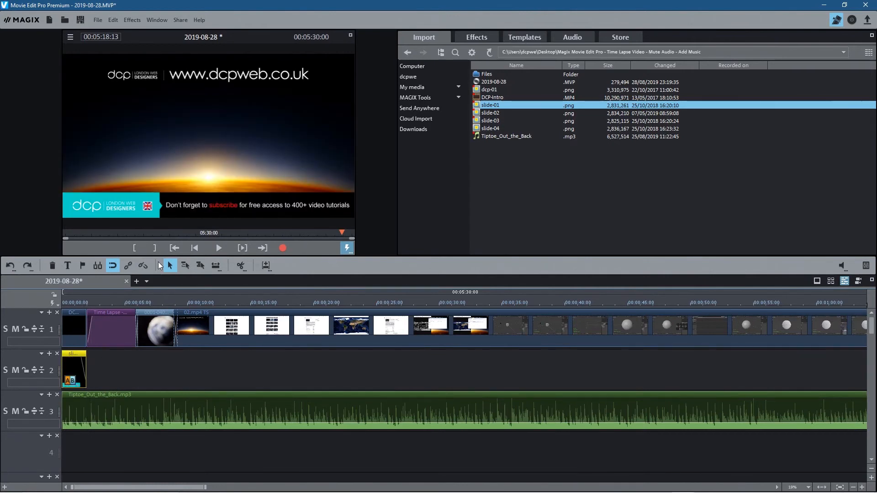
# Step: Play the project from the beginning to check the opening with the slide-01 overlay, title and music
pyautogui.click(173, 249)
pyautogui.click(219, 248)
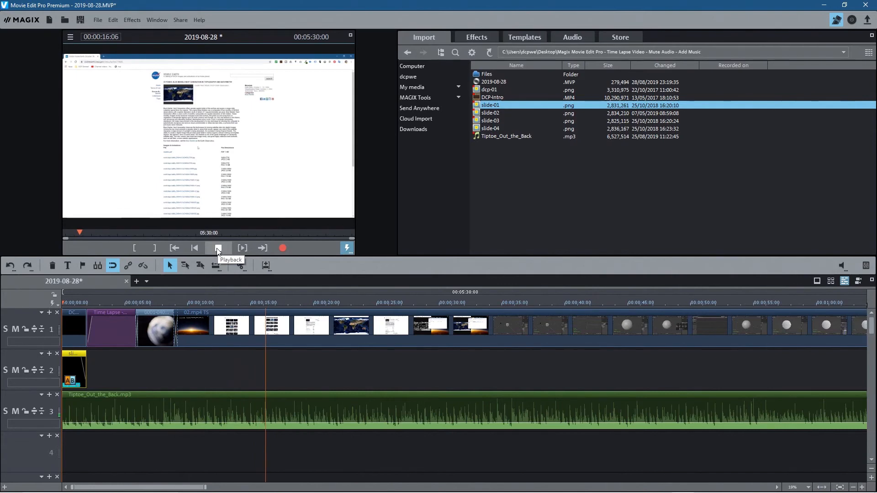
pyautogui.click(218, 249)
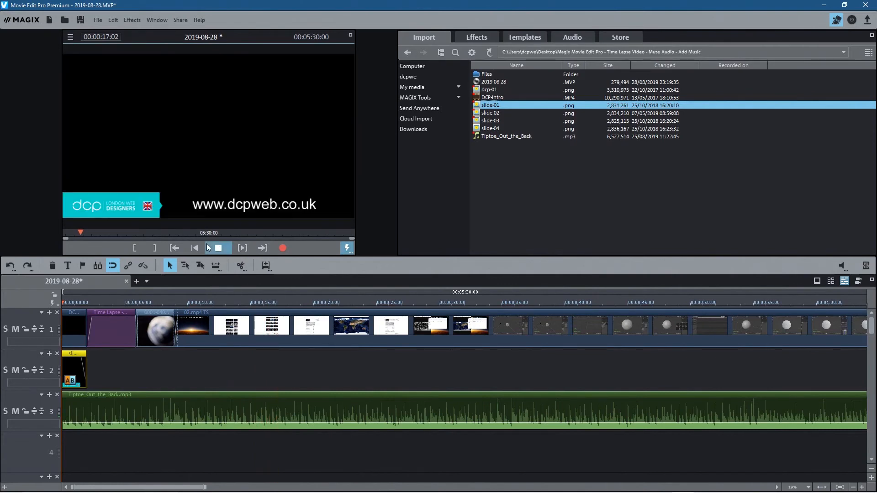
# Step: Save the 2019-08-28 project with the added slide overlays
pyautogui.click(407, 377)
pyautogui.scroll(-5, 408, 379)
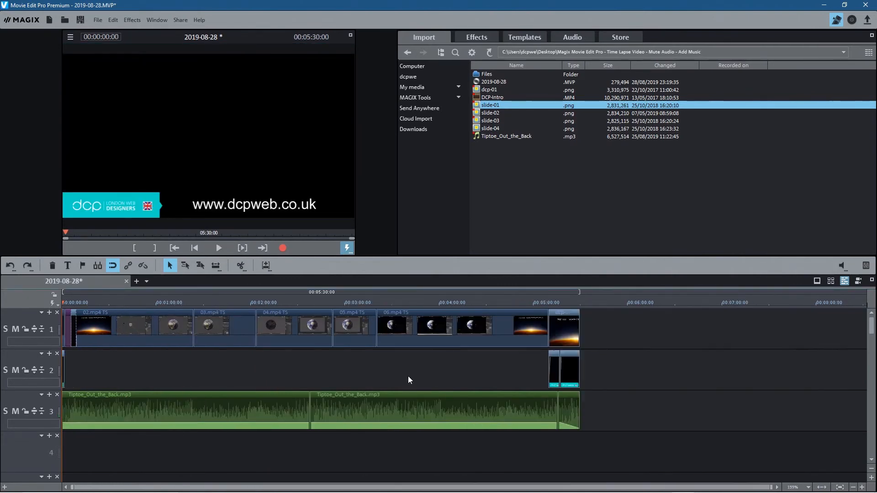
pyautogui.scroll(-2, 408, 380)
pyautogui.hotkey('ctrl', 's')
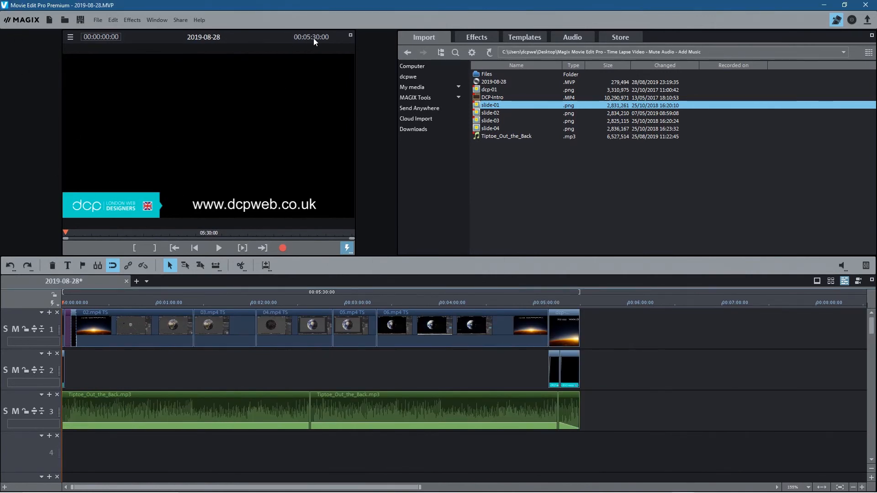
# Step: Switch to Chrome and browse the DCP Web Designers channel's uploaded videos, reached from the Twitter Dark Mode tutorial page
pyautogui.click(660, 486)
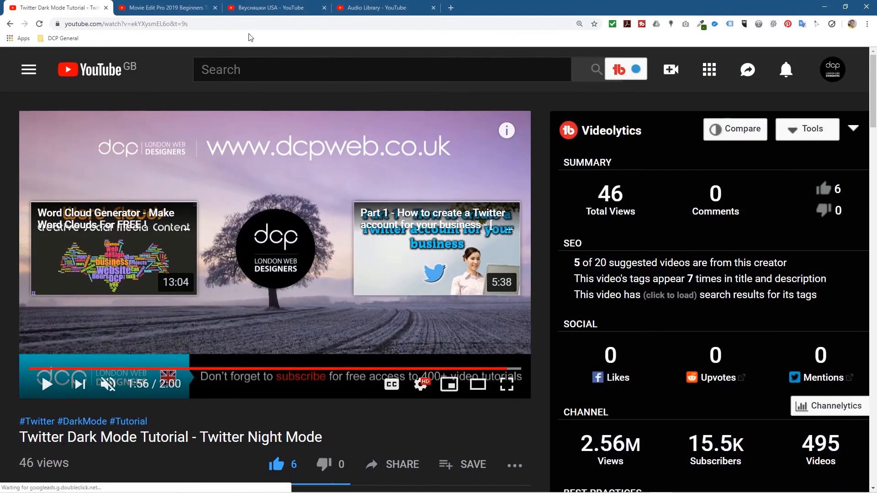
pyautogui.scroll(-5, 164, 433)
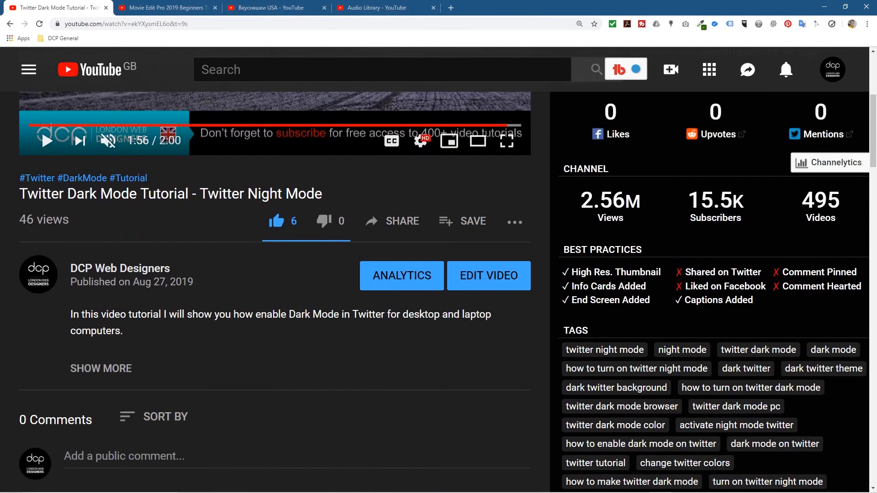
pyautogui.click(112, 270)
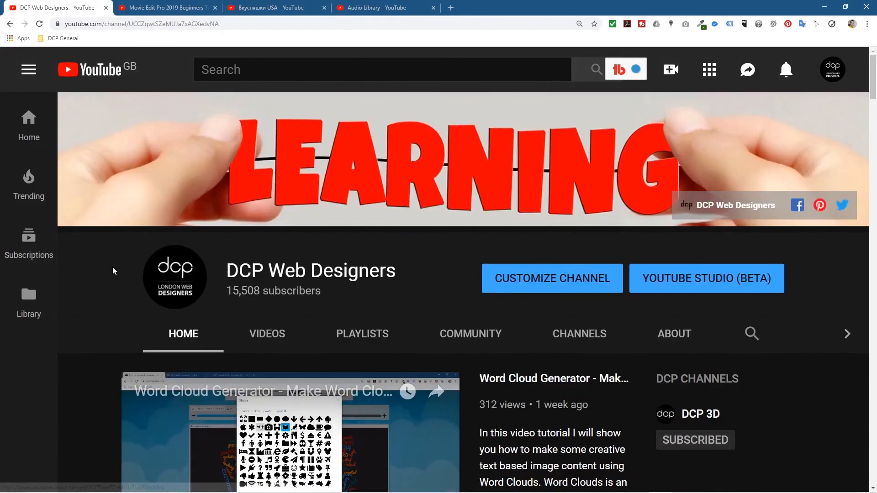
pyautogui.click(271, 325)
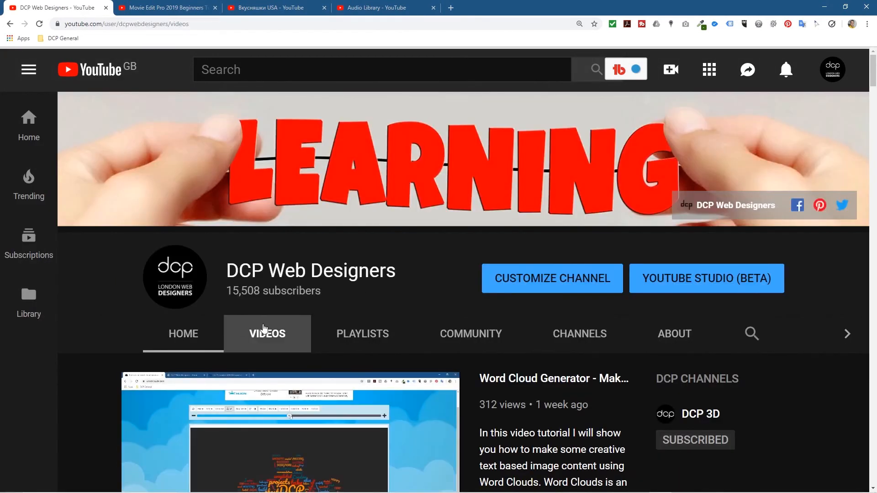
pyautogui.scroll(-5, 294, 314)
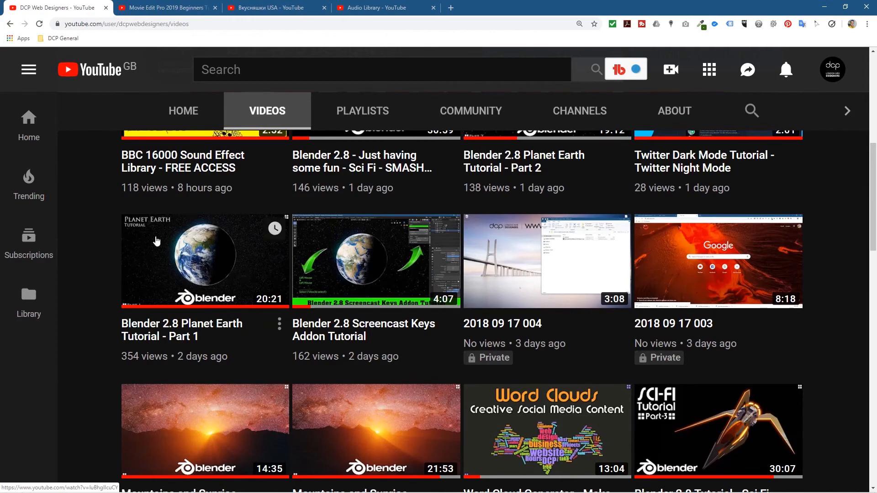
# Step: Return to Movie Edit Pro and look closely at the opening clips on the timeline
pyautogui.click(825, 6)
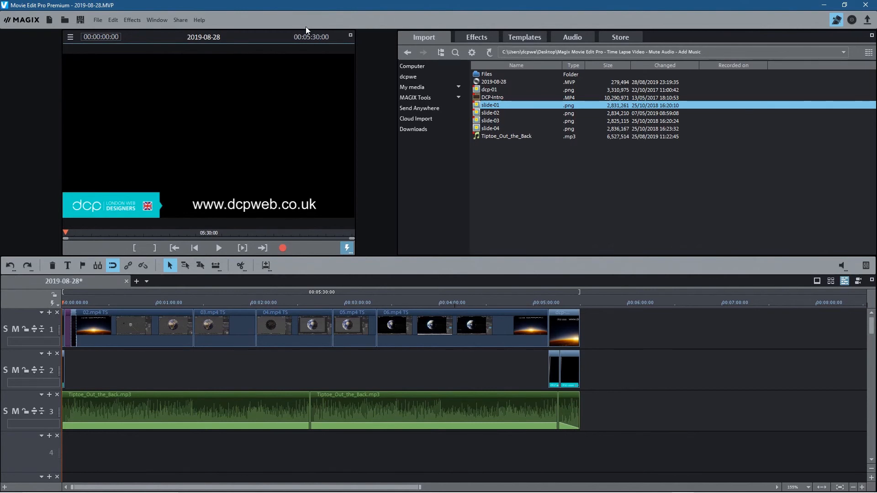
pyautogui.scroll(4, 226, 362)
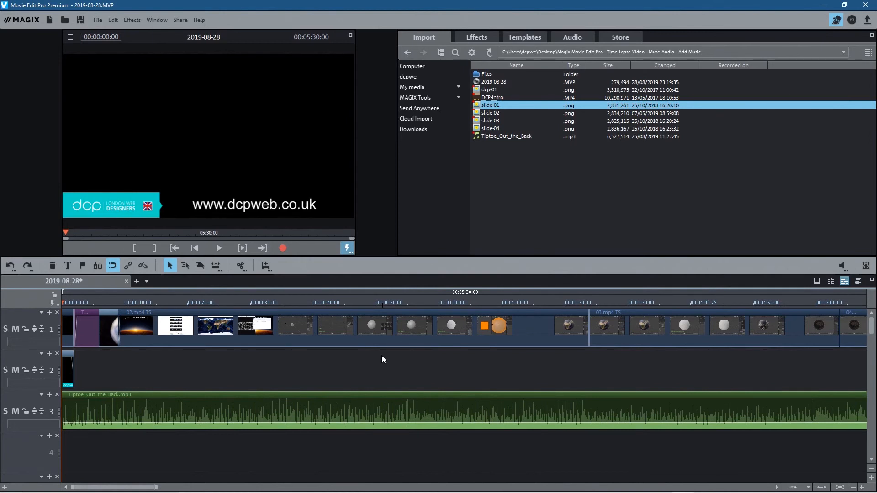
pyautogui.moveTo(62, 302)
pyautogui.mouseDown()
pyautogui.moveTo(69, 302)
pyautogui.moveTo(62, 301)
pyautogui.mouseUp()
# Step: Switch back to Chrome and search YouTube for "dcpweb"
pyautogui.moveTo(595, 488)
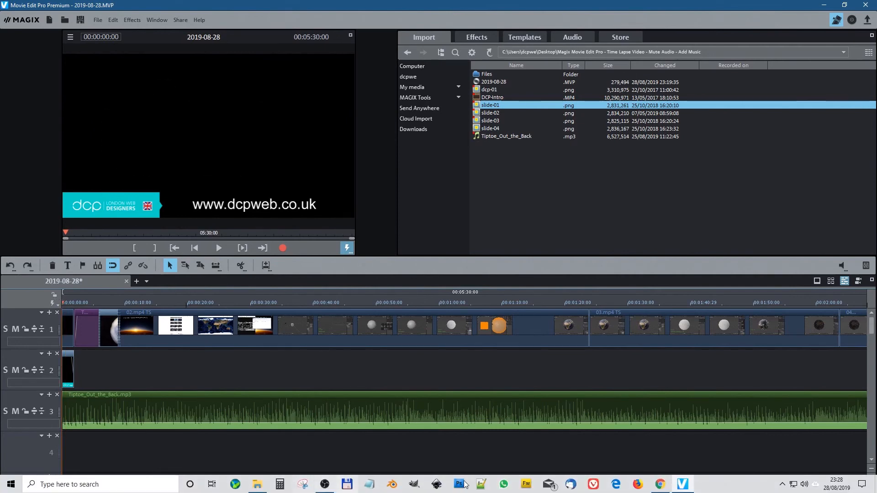
pyautogui.click(660, 484)
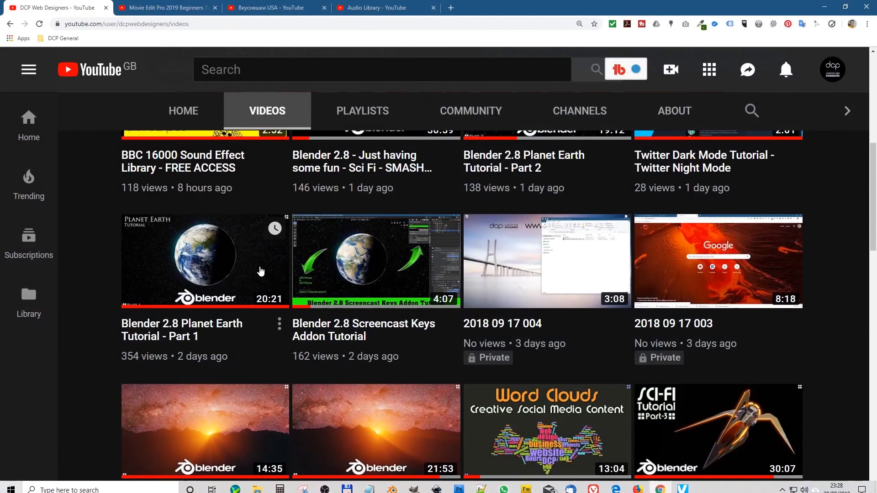
pyautogui.scroll(8, 207, 252)
pyautogui.click(253, 70)
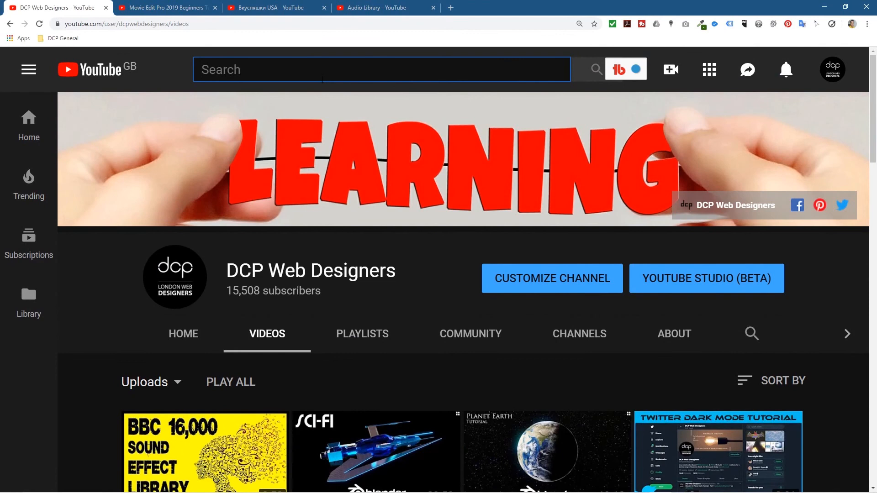
pyautogui.write('dcpweb')
pyautogui.press('Return')
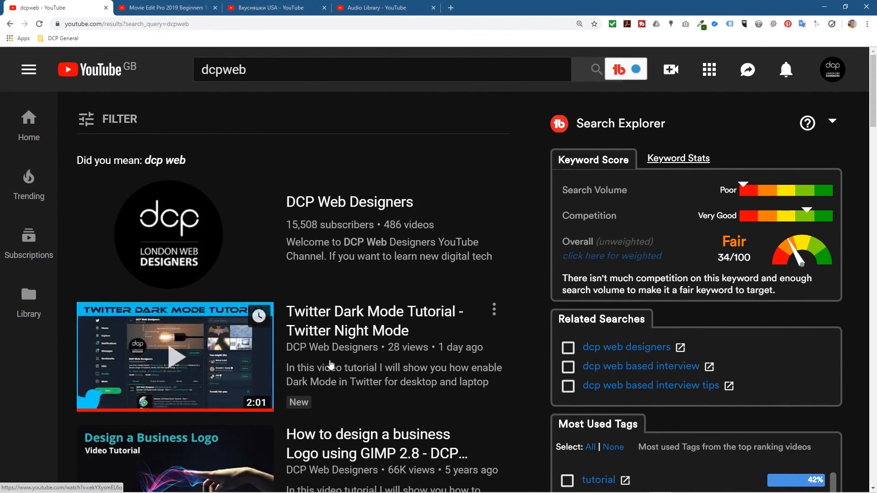
# Step: Look through the dcpweb search results for the available DCP Web Designers tutorials
pyautogui.scroll(-1, 336, 369)
pyautogui.scroll(-3, 337, 369)
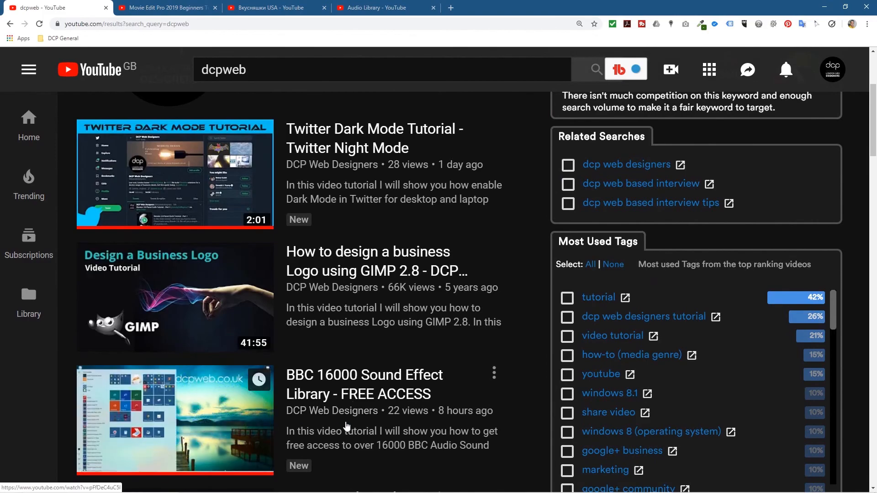
pyautogui.scroll(-6, 344, 427)
pyautogui.scroll(-7, 339, 413)
pyautogui.scroll(-14, 337, 411)
pyautogui.scroll(-20, 333, 404)
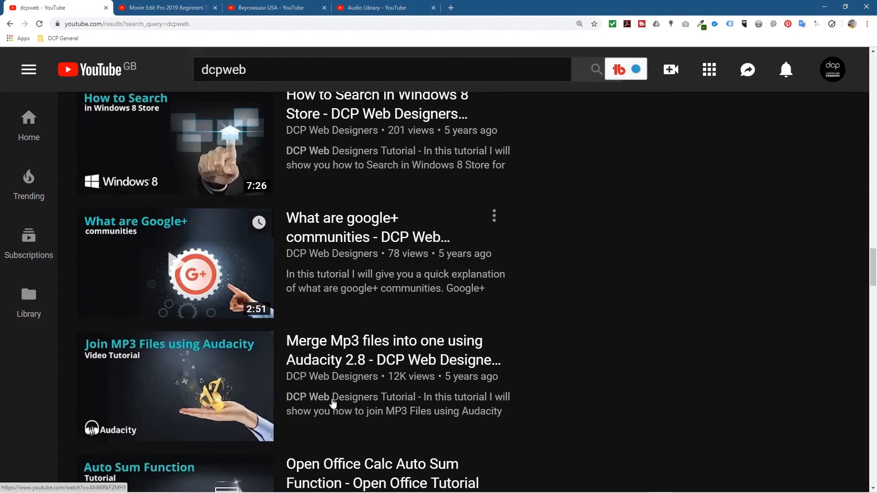
pyautogui.scroll(-8, 329, 395)
pyautogui.scroll(-2, 328, 395)
pyautogui.scroll(-7, 329, 395)
pyautogui.middleClick(580, 365)
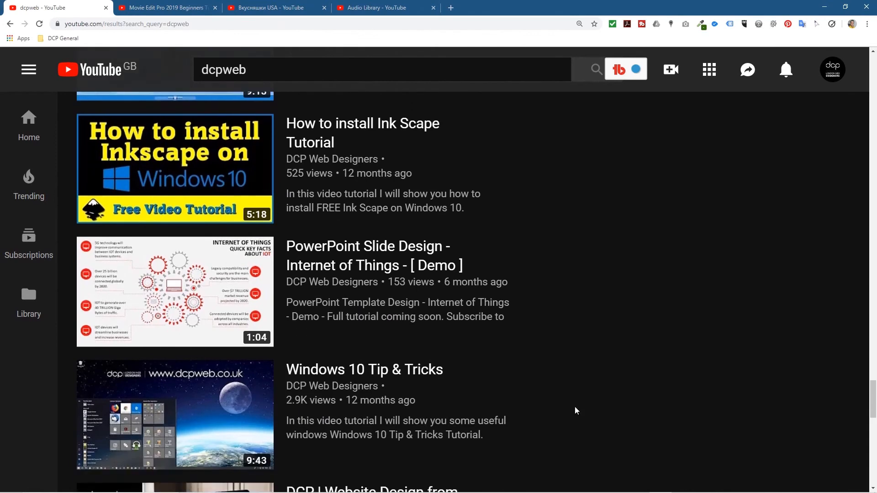
pyautogui.middleClick(573, 235)
# Step: Extend the YouTube search to "dcpweb blender"
pyautogui.click(298, 68)
pyautogui.write('blender')
pyautogui.press('Return')
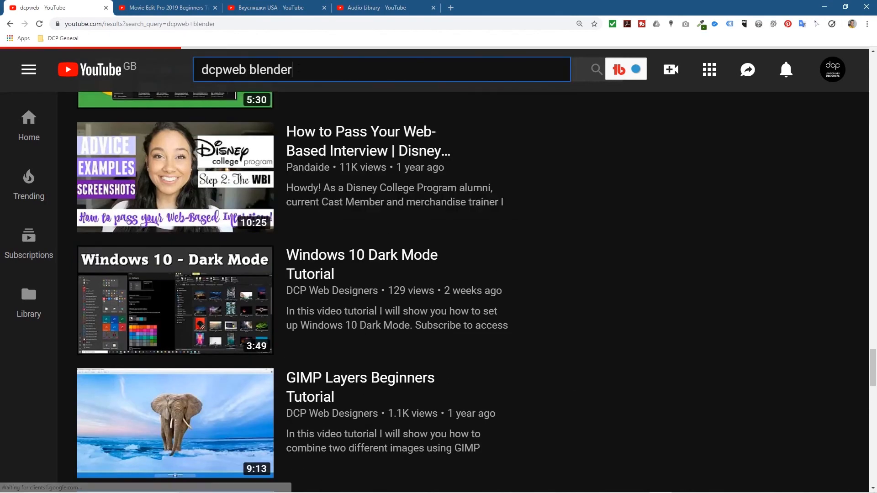
# Step: Look through the Blender search results and preview the Blender Sci Fi and Blender Fire tutorial thumbnails
pyautogui.scroll(-15, 406, 245)
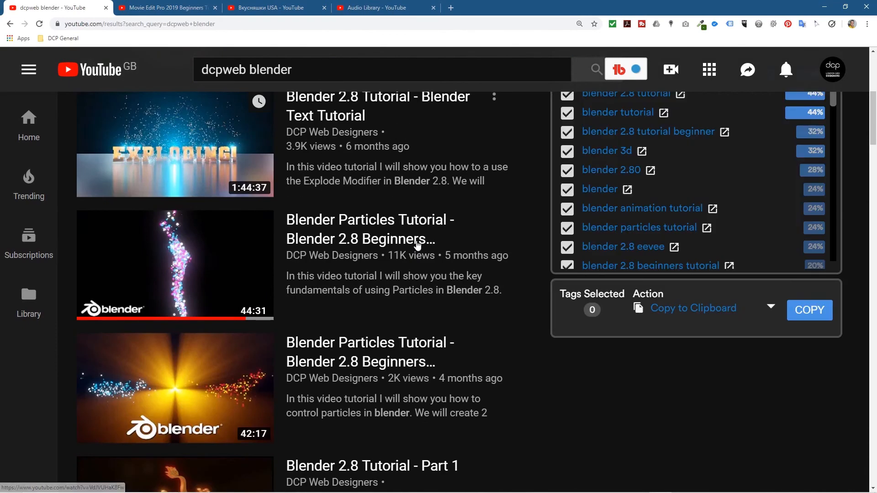
pyautogui.scroll(-20, 418, 244)
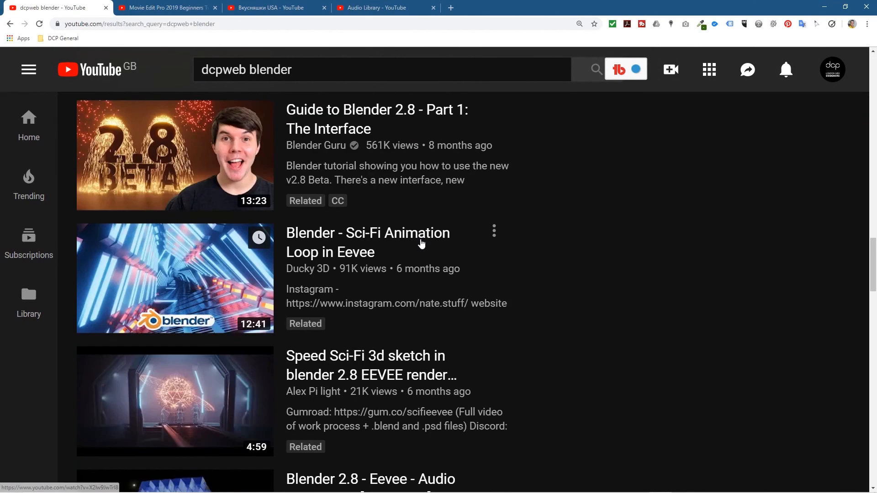
pyautogui.scroll(-10, 421, 243)
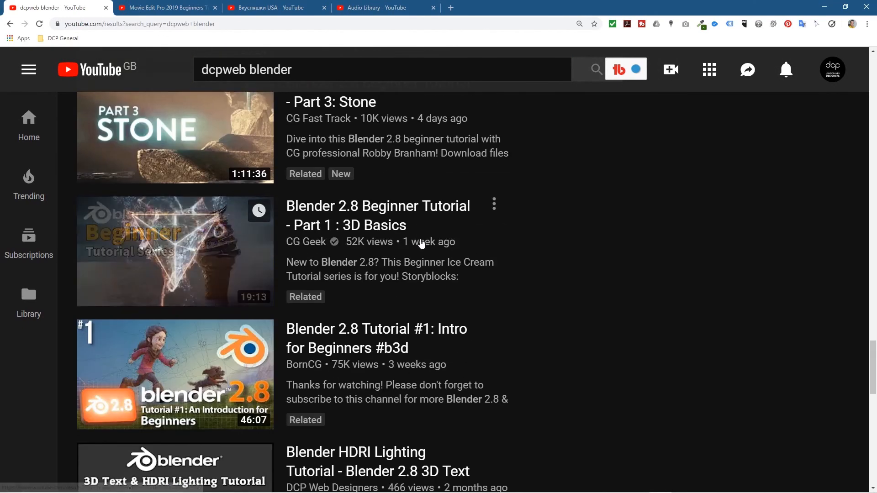
pyautogui.scroll(-8, 421, 243)
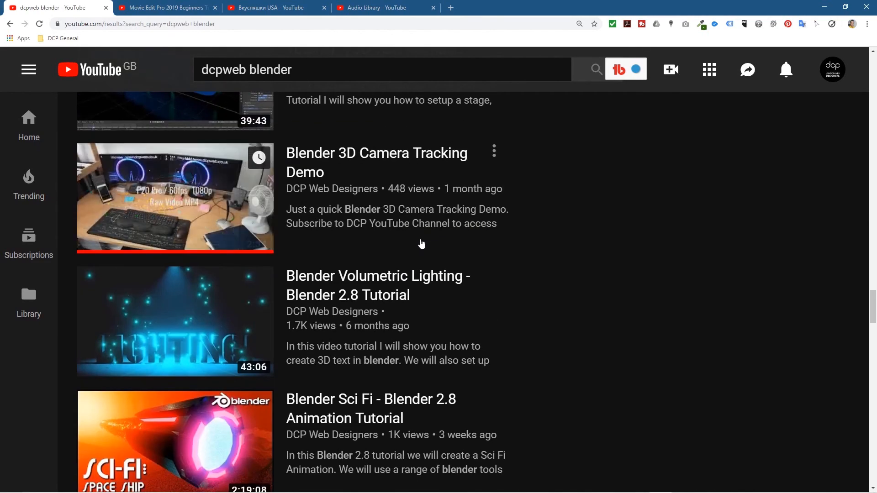
pyautogui.scroll(-8, 421, 243)
pyautogui.scroll(5, 421, 243)
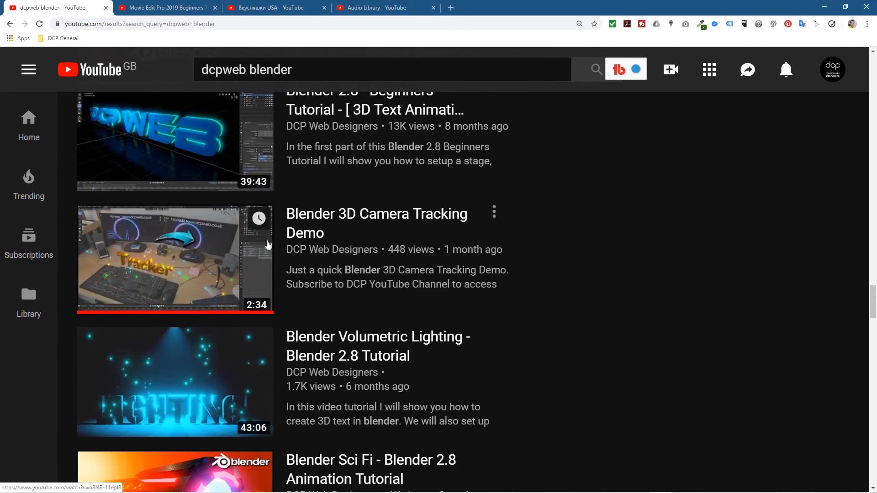
pyautogui.scroll(-6, 416, 298)
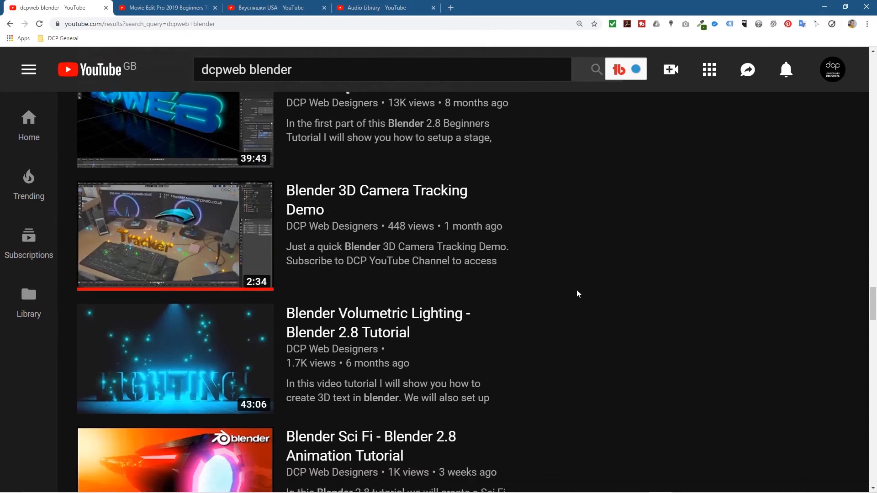
pyautogui.moveTo(229, 349)
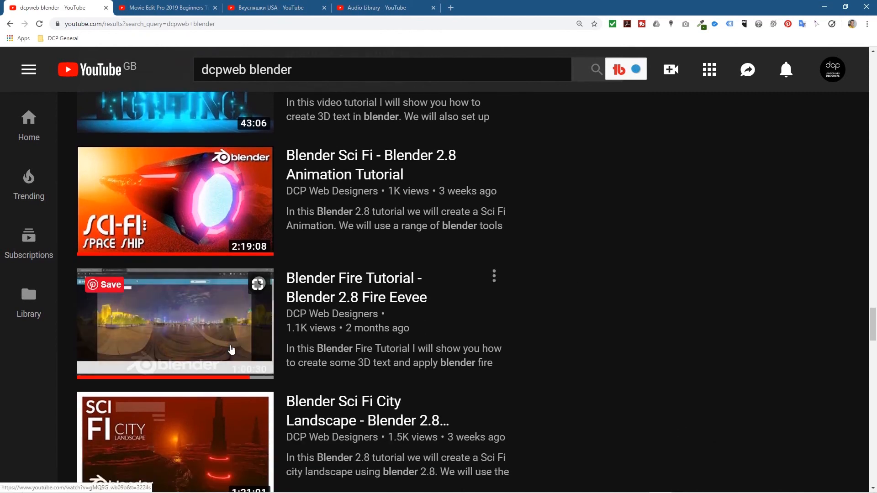
pyautogui.moveTo(152, 190)
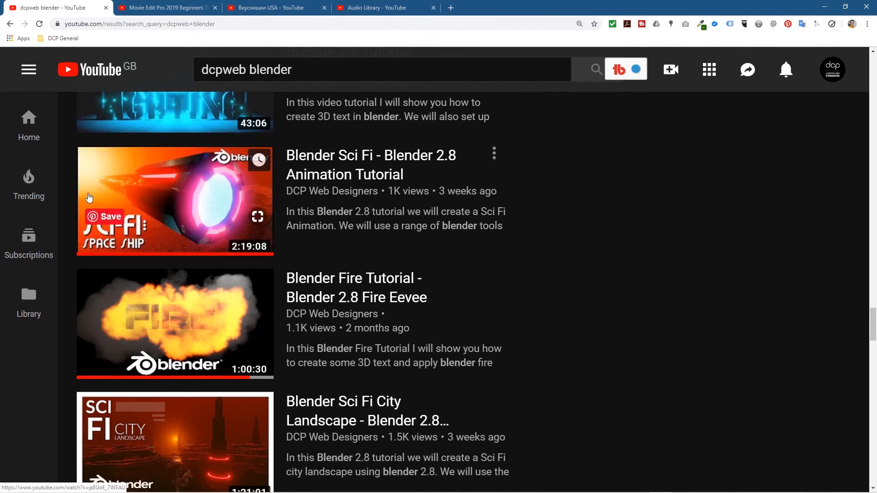
pyautogui.moveTo(192, 336)
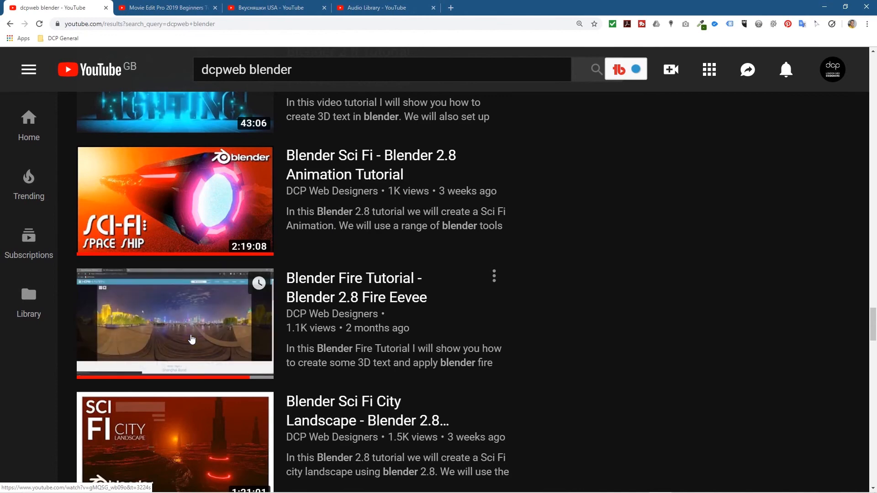
pyautogui.scroll(-1, 407, 381)
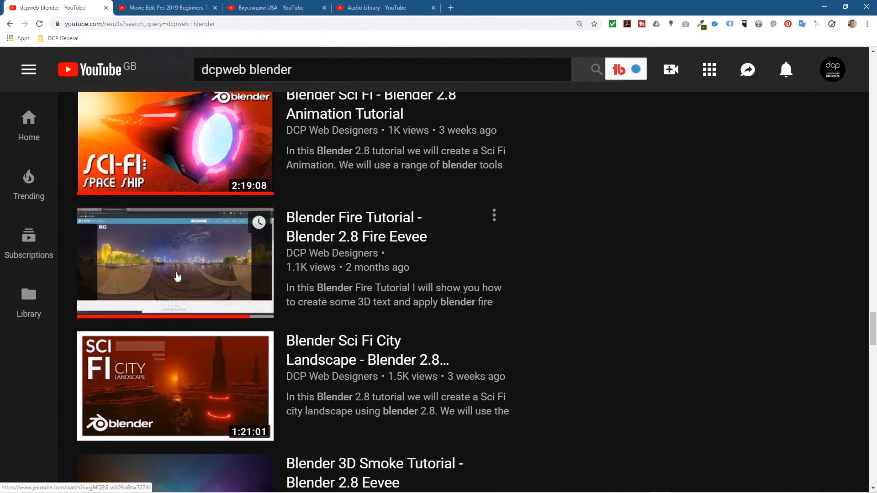
# Step: Examine the remaining Blender results, going back and forth through the DCP Web Designers demos and tutorials to Planet Earth Part 1
pyautogui.scroll(-6, 407, 376)
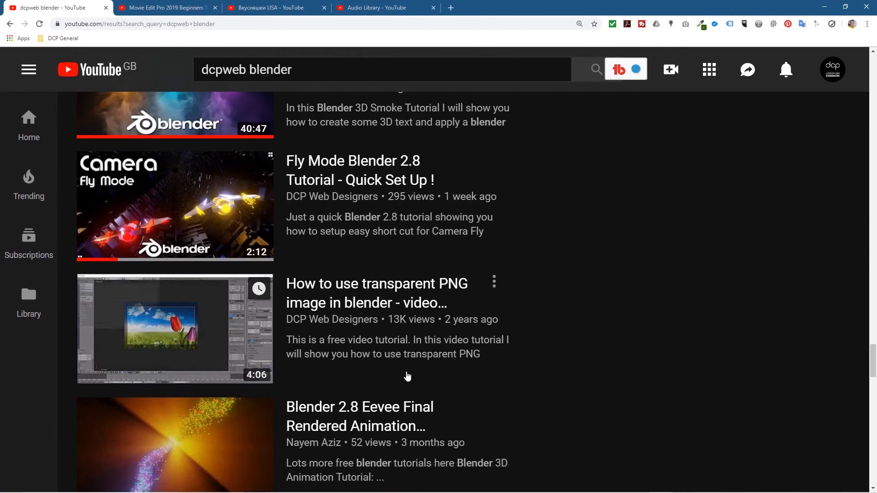
pyautogui.scroll(-18, 407, 376)
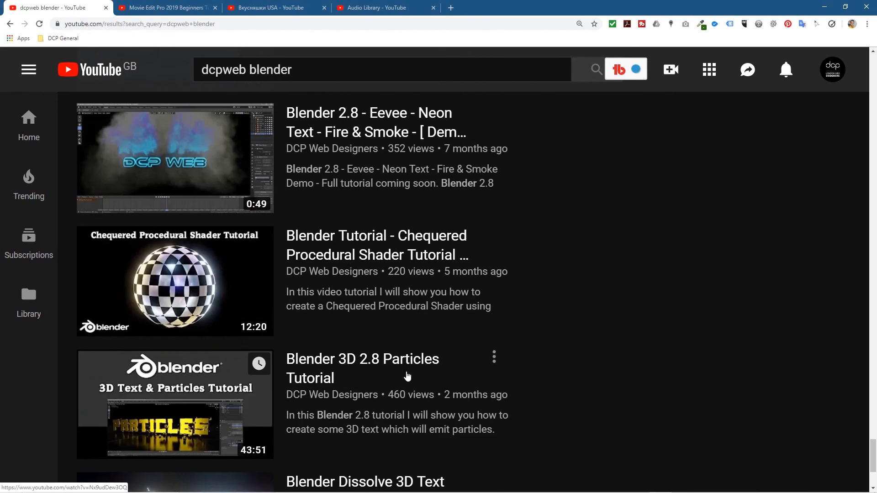
pyautogui.scroll(-15, 407, 376)
pyautogui.scroll(6, 407, 375)
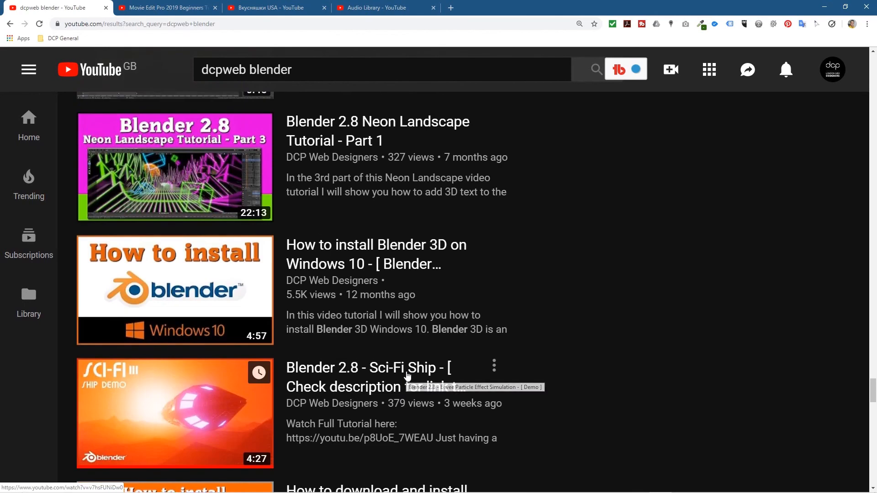
pyautogui.scroll(5, 408, 375)
pyautogui.scroll(4, 405, 374)
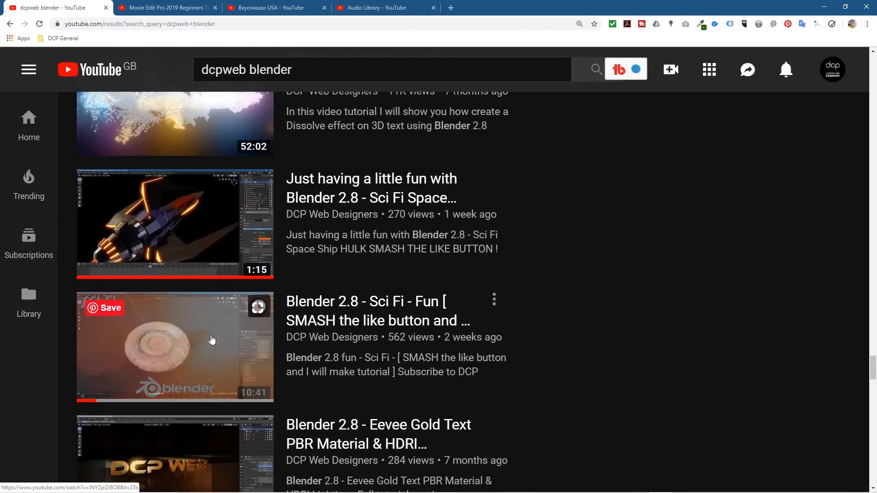
pyautogui.scroll(-14, 404, 360)
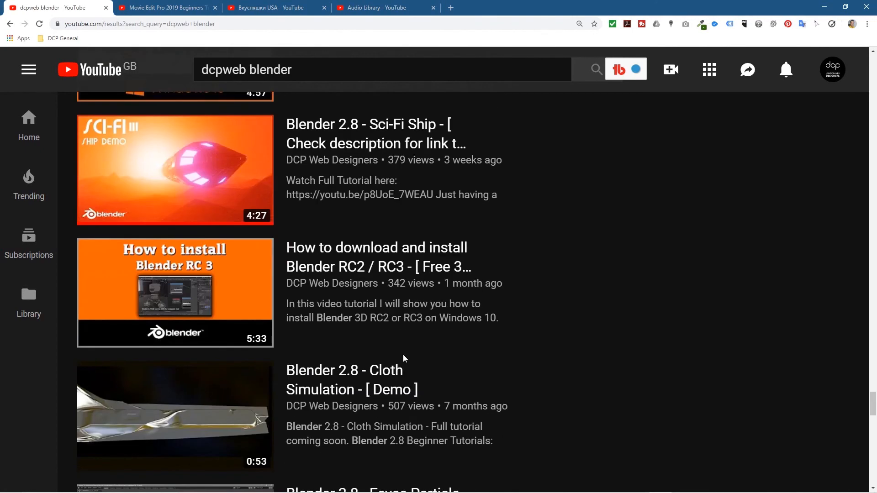
pyautogui.scroll(-9, 402, 355)
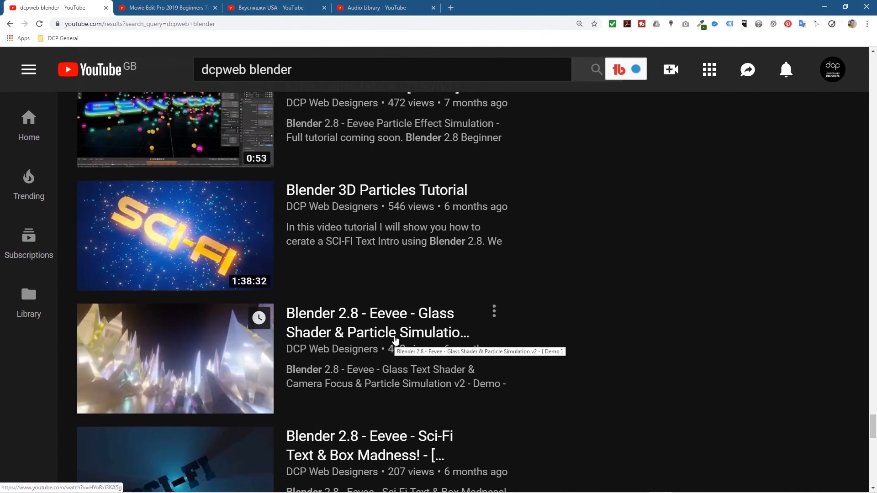
pyautogui.scroll(-13, 557, 334)
pyautogui.scroll(-6, 554, 327)
pyautogui.scroll(20, 553, 324)
pyautogui.scroll(-20, 552, 324)
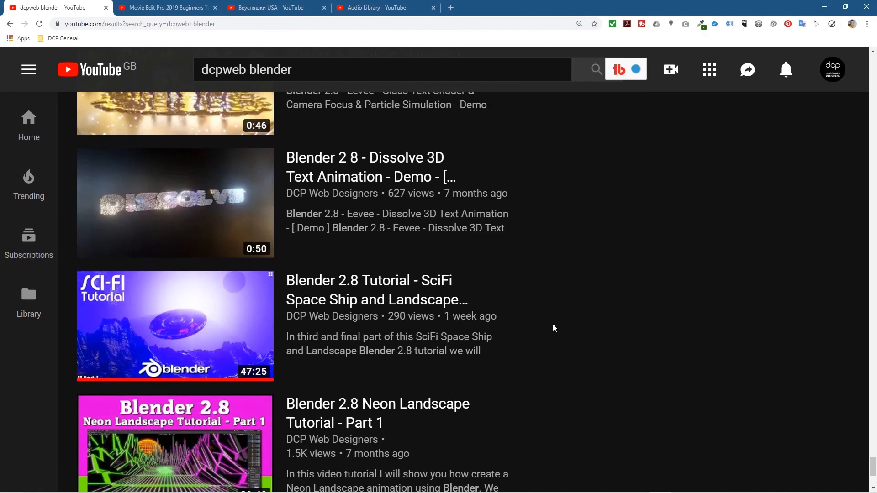
pyautogui.scroll(5, 553, 324)
pyautogui.scroll(-10, 552, 324)
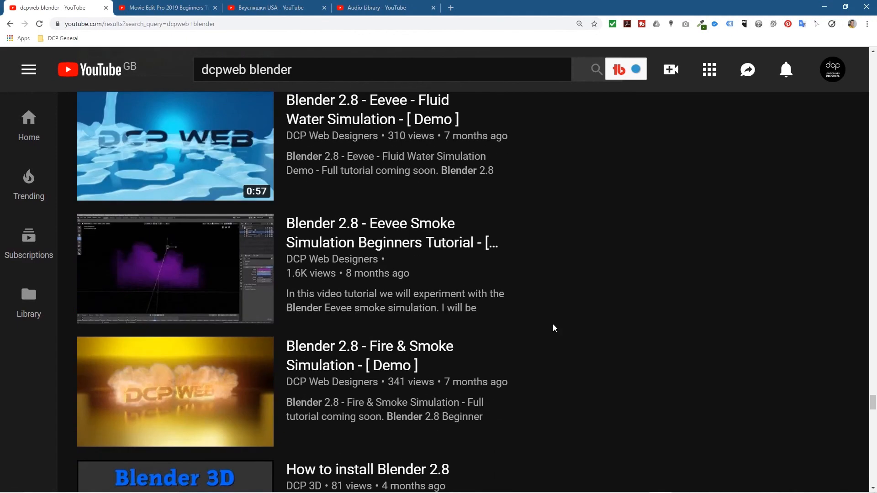
pyautogui.scroll(-15, 553, 325)
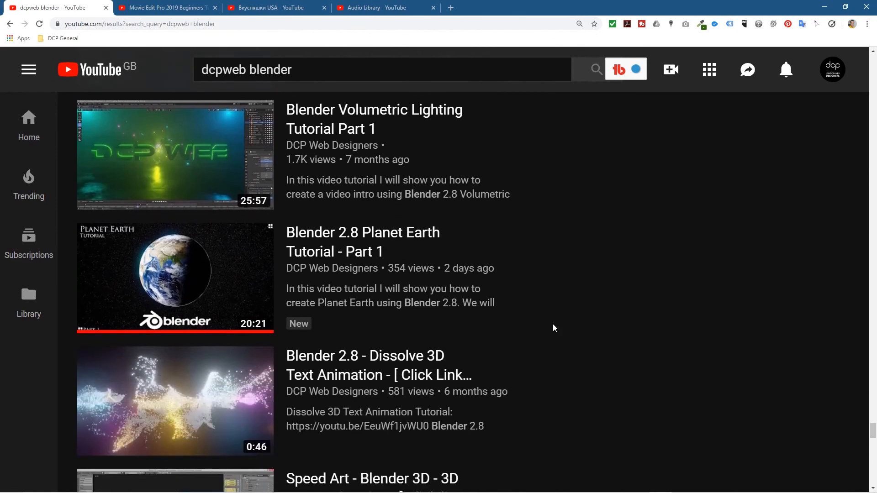
pyautogui.moveTo(237, 282)
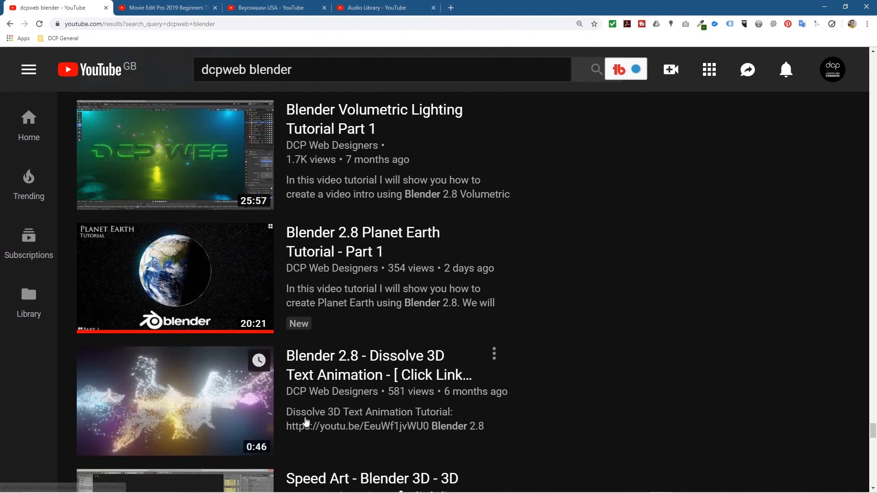
# Step: Find the Blender 2.8 Planet Earth Tutorial - Part 1 in the search results, open it and skip past the advert
pyautogui.scroll(-2, 489, 416)
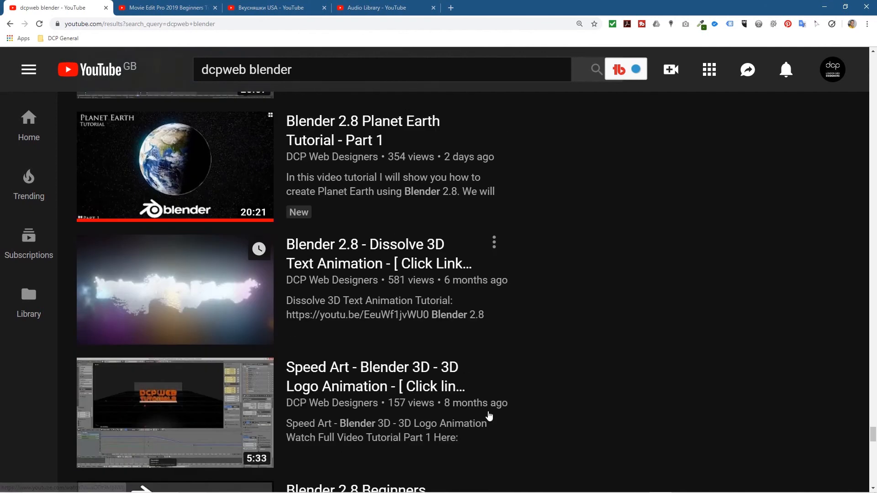
pyautogui.scroll(-1, 489, 416)
pyautogui.scroll(4, 446, 368)
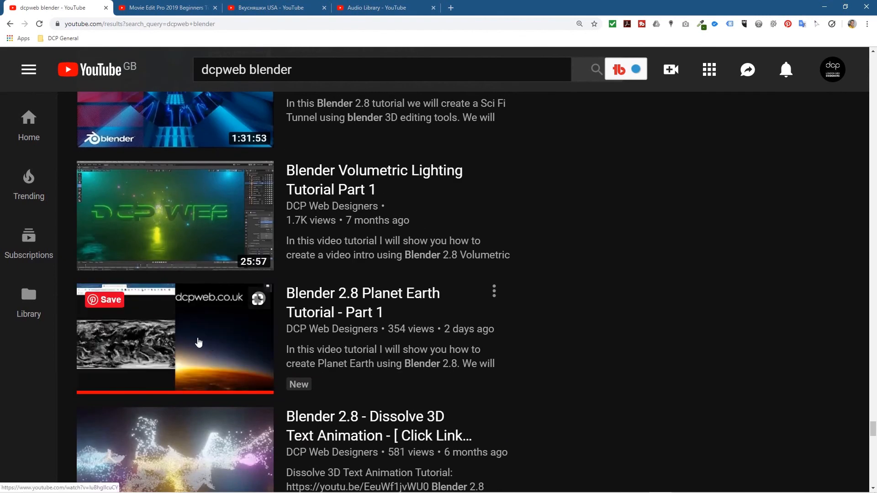
pyautogui.click(169, 341)
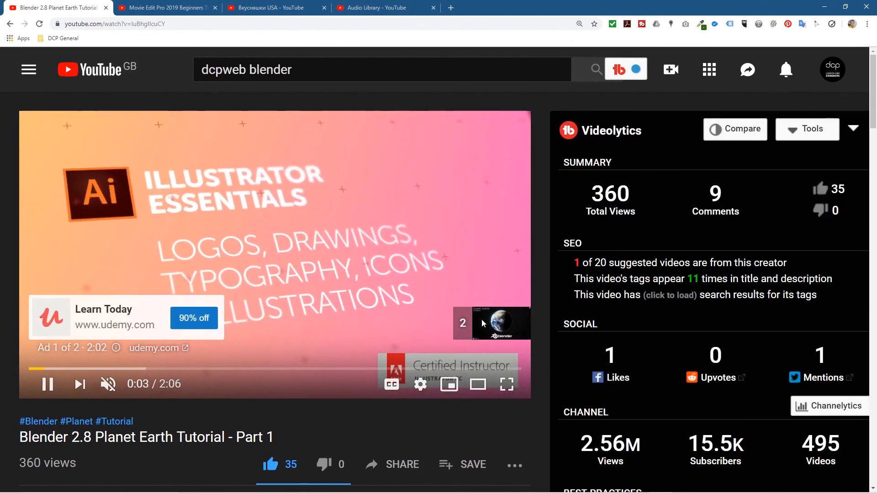
pyautogui.click(485, 322)
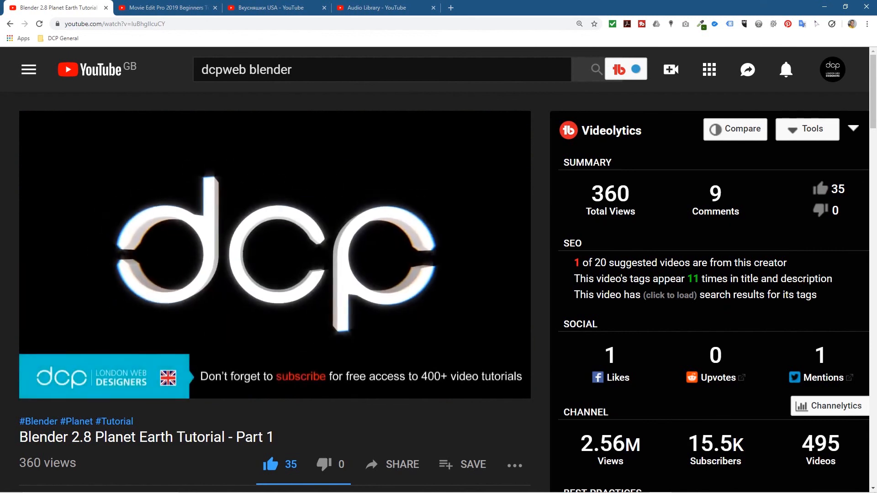
# Step: Rewind the Planet Earth tutorial to its beginning, play the opening Earth animation briefly and pause it
pyautogui.click(47, 383)
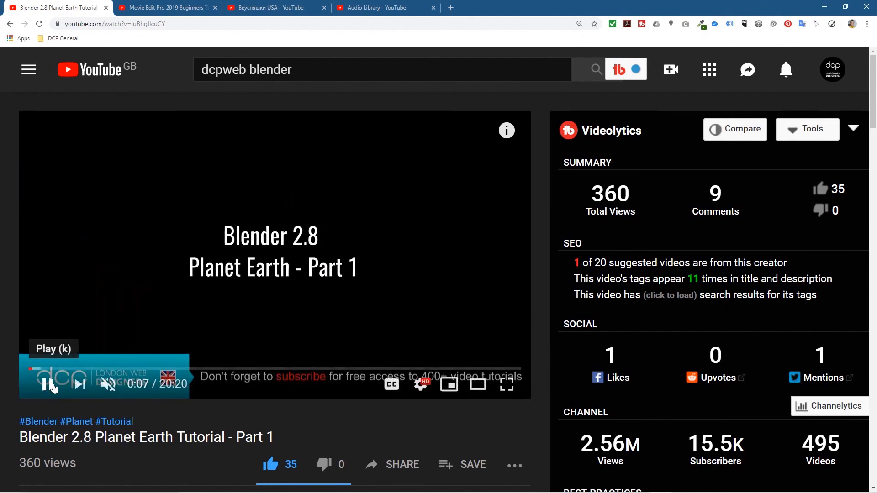
pyautogui.click(30, 368)
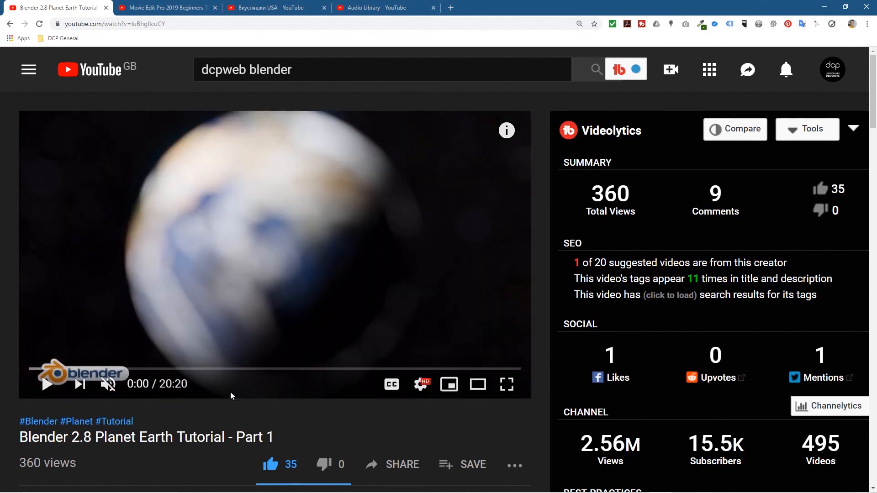
pyautogui.click(47, 386)
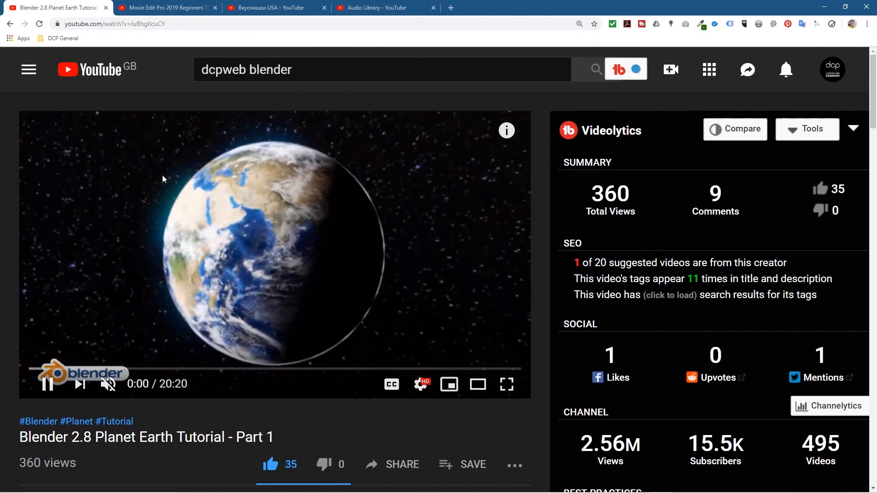
pyautogui.click(47, 385)
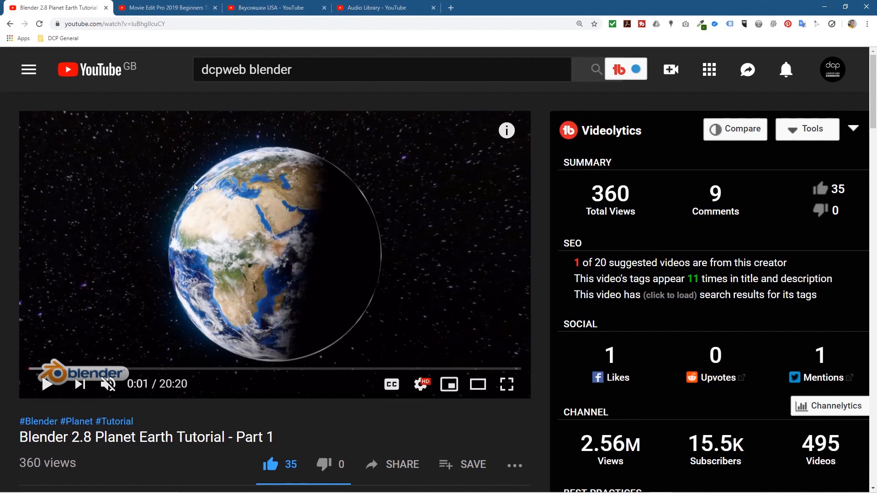
# Step: Close the Planet Earth video and review the viewer's comment and replies about muting voice under the Movie Edit Pro 2019 Beginners Tutorial
pyautogui.click(106, 8)
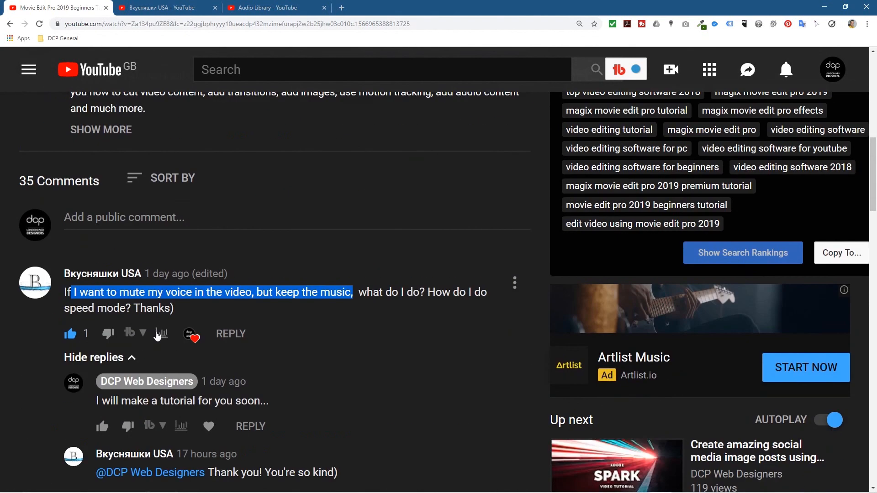
pyautogui.scroll(-5, 169, 231)
pyautogui.moveTo(73, 292); pyautogui.dragTo(353, 292)
pyautogui.click(345, 317)
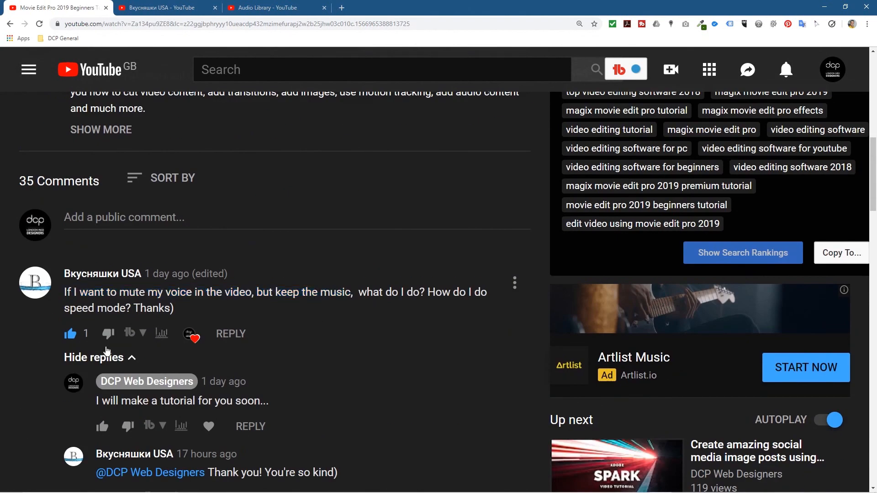
pyautogui.moveTo(214, 472); pyautogui.dragTo(312, 473)
pyautogui.click(315, 470)
pyautogui.scroll(10, 295, 282)
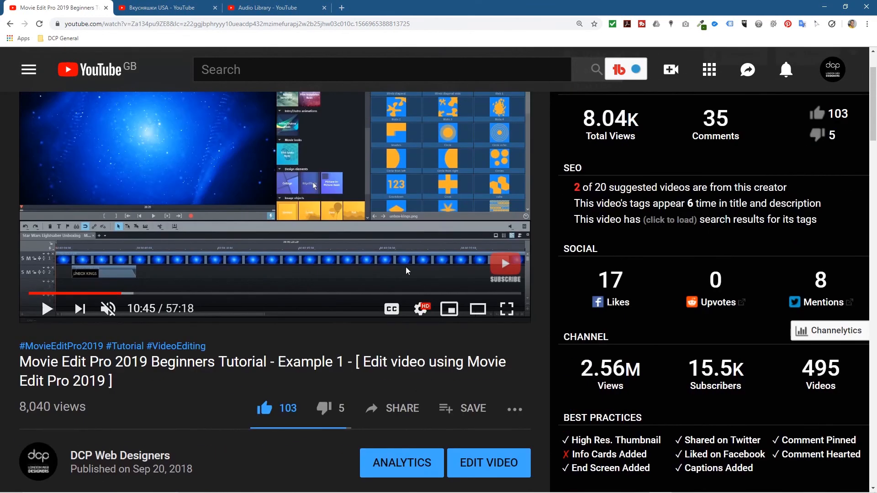
pyautogui.scroll(2, 402, 272)
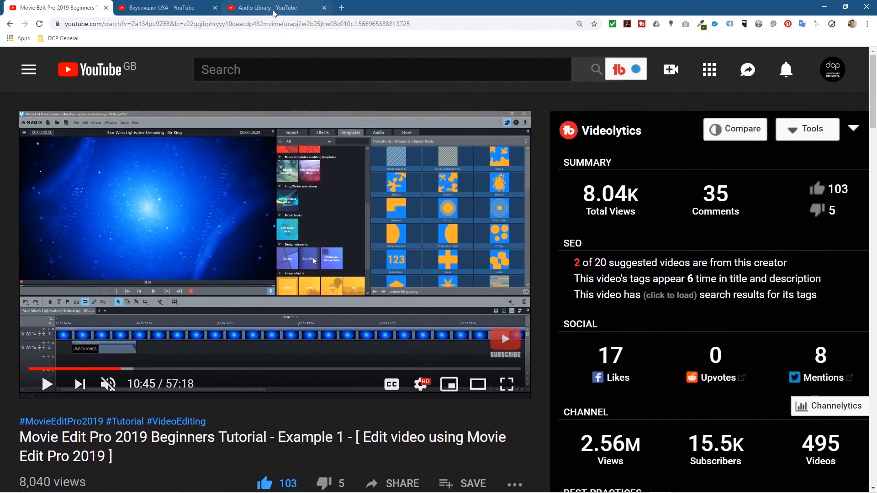
# Step: Close the commenter's channel and Audio Library pages, minimize the browser and return to the start of the Movie Edit Pro timeline
pyautogui.click(215, 7)
pyautogui.click(214, 7)
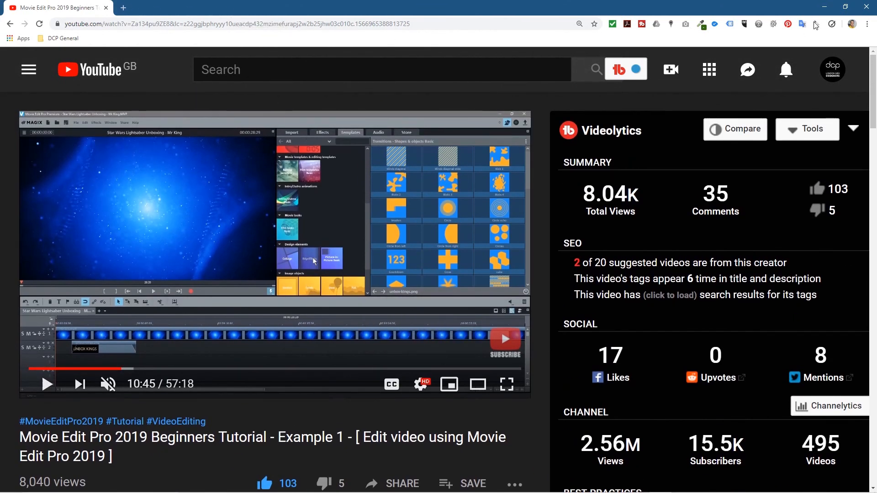
pyautogui.click(824, 7)
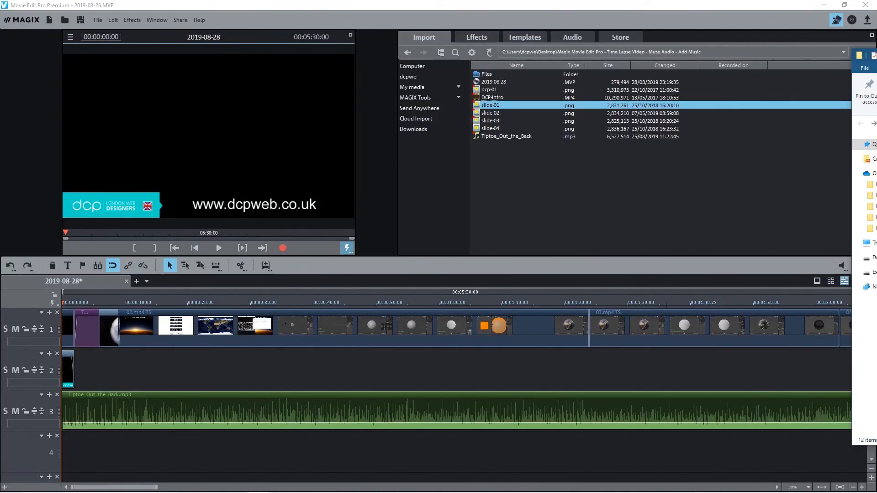
pyautogui.hotkey('alt', 'Tab')
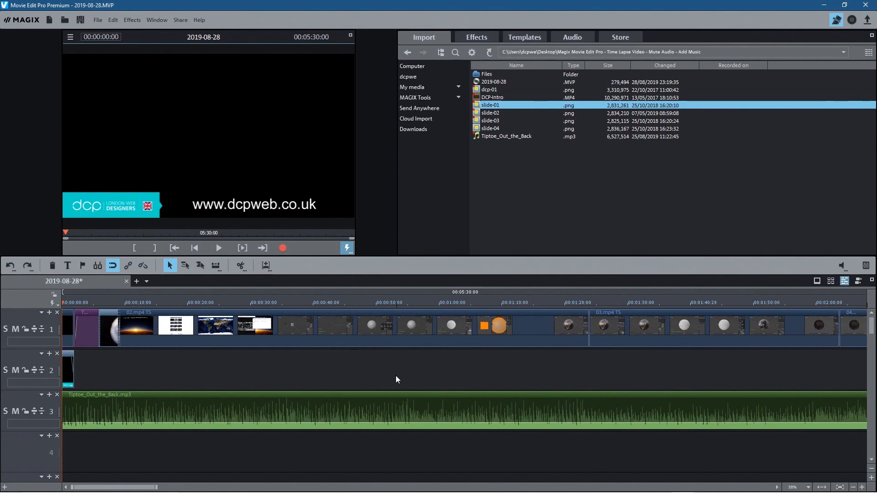
pyautogui.moveTo(187, 304); pyautogui.dragTo(33, 299)
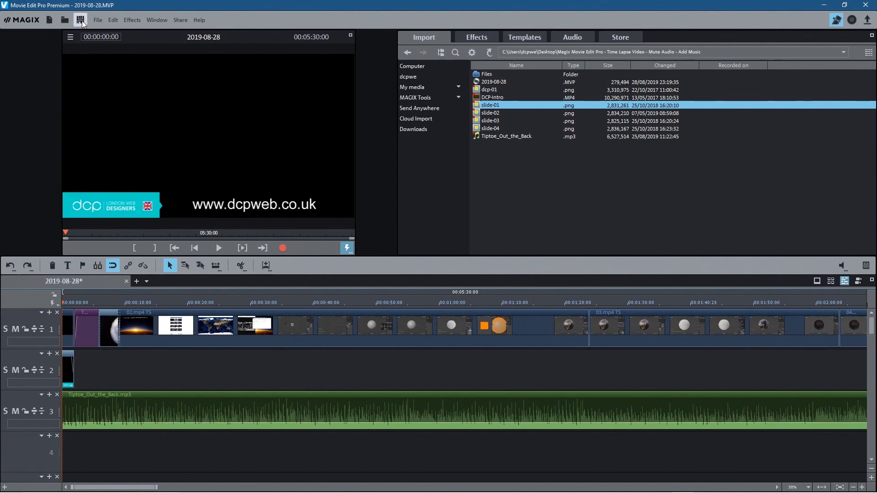